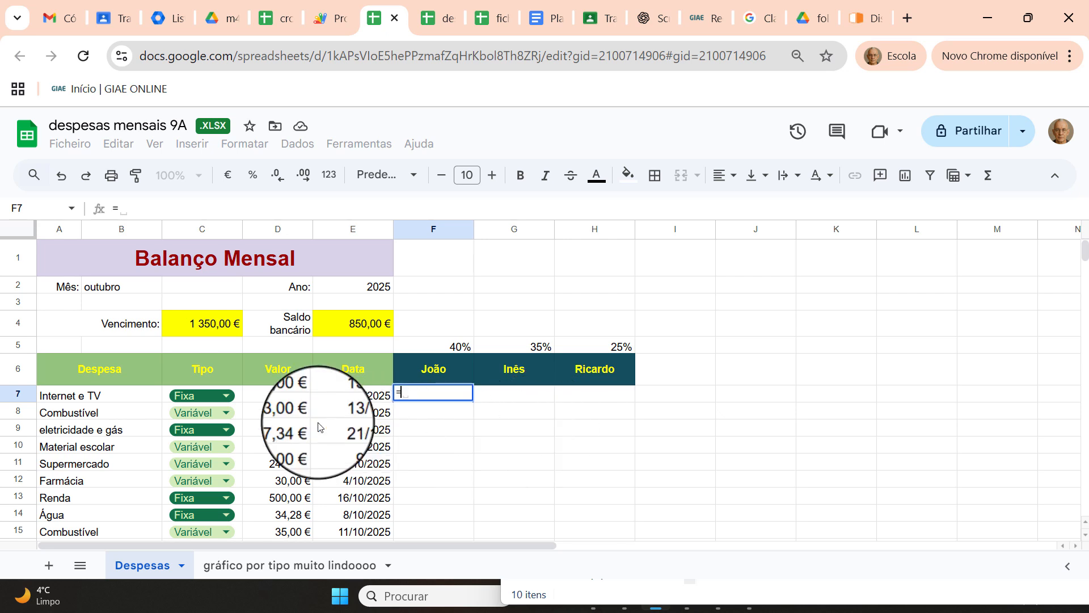
Enter the formula =D7*F5 in cell F7 to calculate the 40% share of the first expense.
{"action": "left_click", "coordinate": [280, 400]}
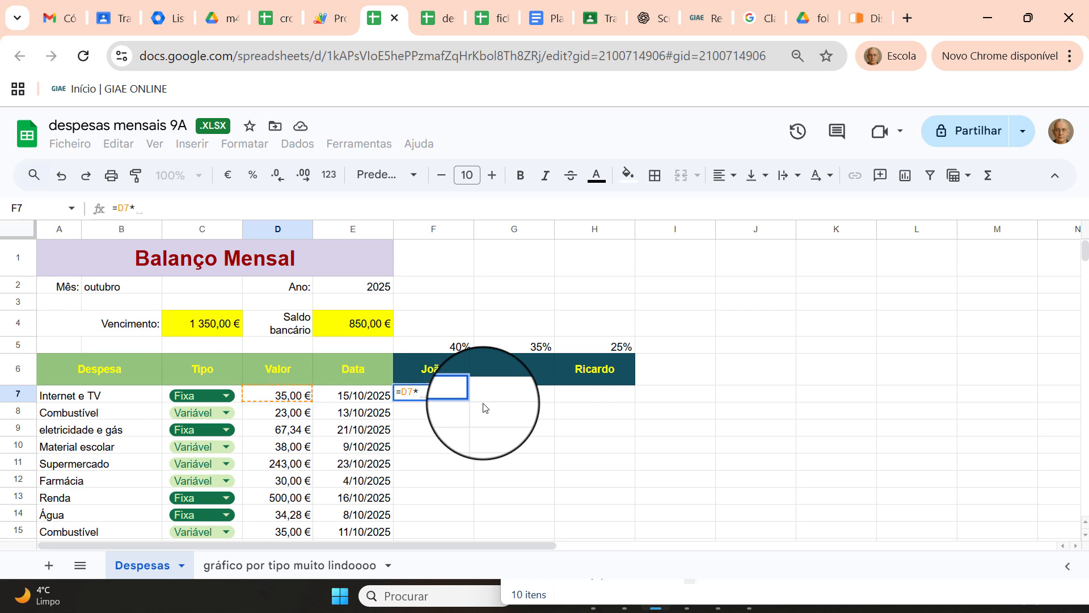
{"action": "left_click", "coordinate": [448, 347]}
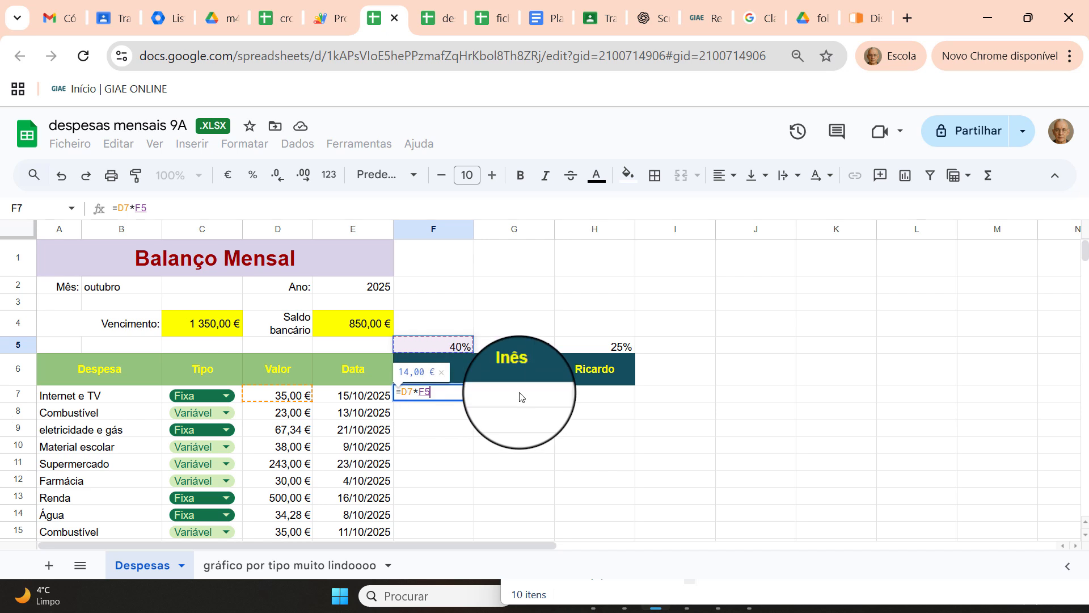
{"action": "key", "text": "Return"}
{"action": "left_click", "coordinate": [436, 395]}
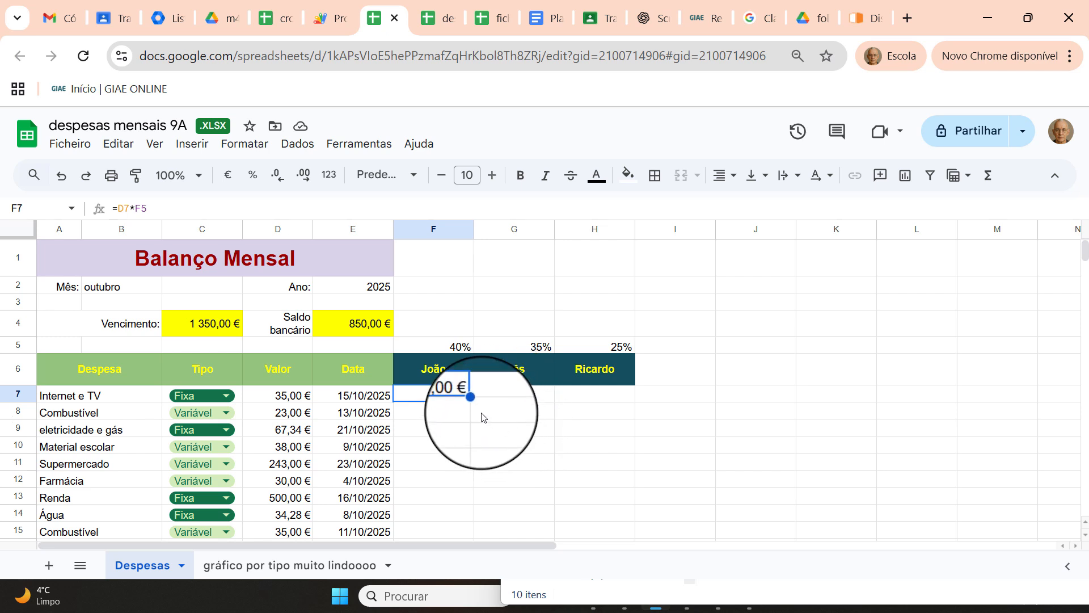
Try filling the share formula from F7 across to H7.
{"action": "scroll", "coordinate": [481, 413], "scroll_direction": "down", "scroll_amount": 2}
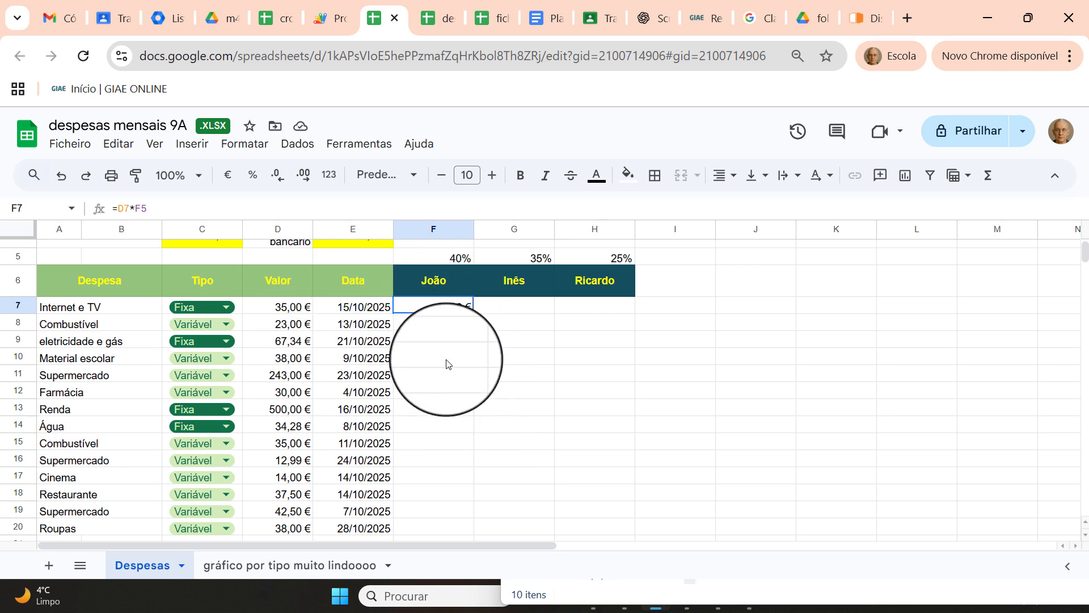
{"action": "scroll", "coordinate": [447, 364], "scroll_direction": "up", "scroll_amount": 2}
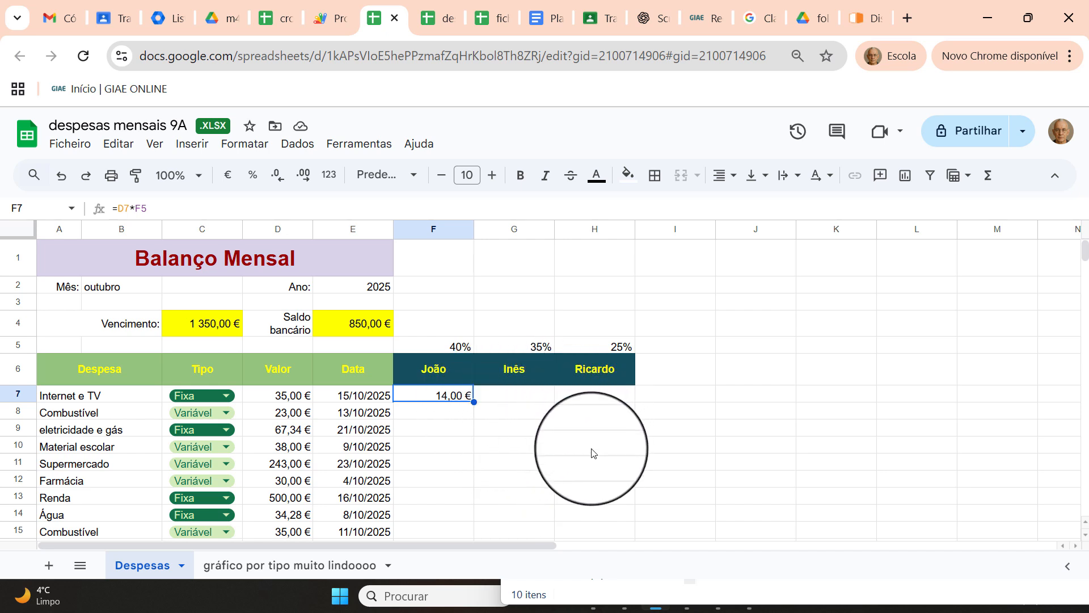
{"action": "scroll", "coordinate": [533, 411], "scroll_direction": "down", "scroll_amount": 3}
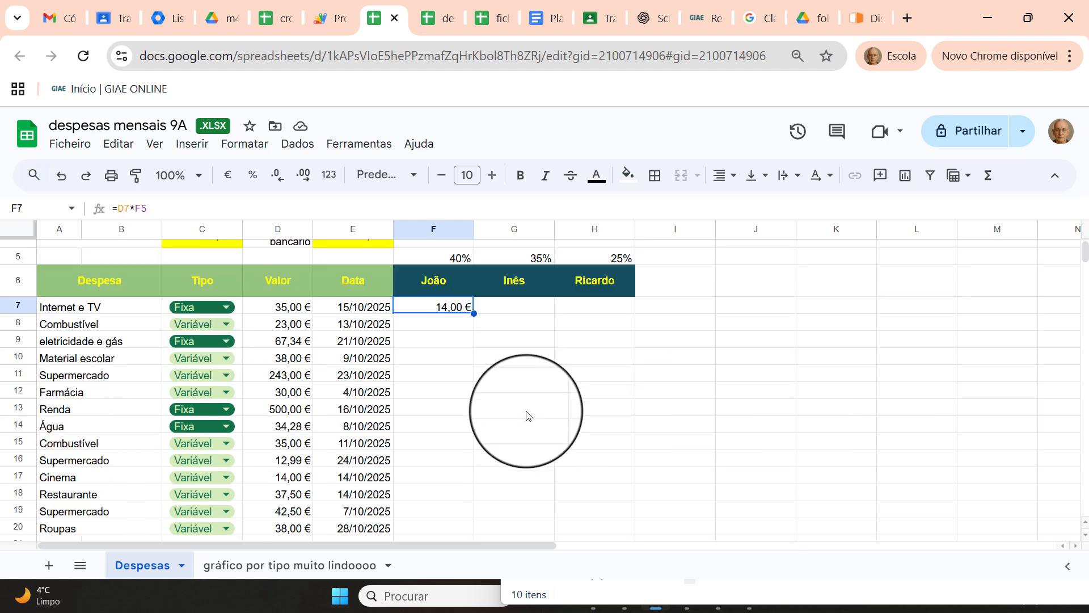
{"action": "scroll", "coordinate": [425, 408], "scroll_direction": "down", "scroll_amount": 5}
{"action": "scroll", "coordinate": [411, 381], "scroll_direction": "up", "scroll_amount": 5}
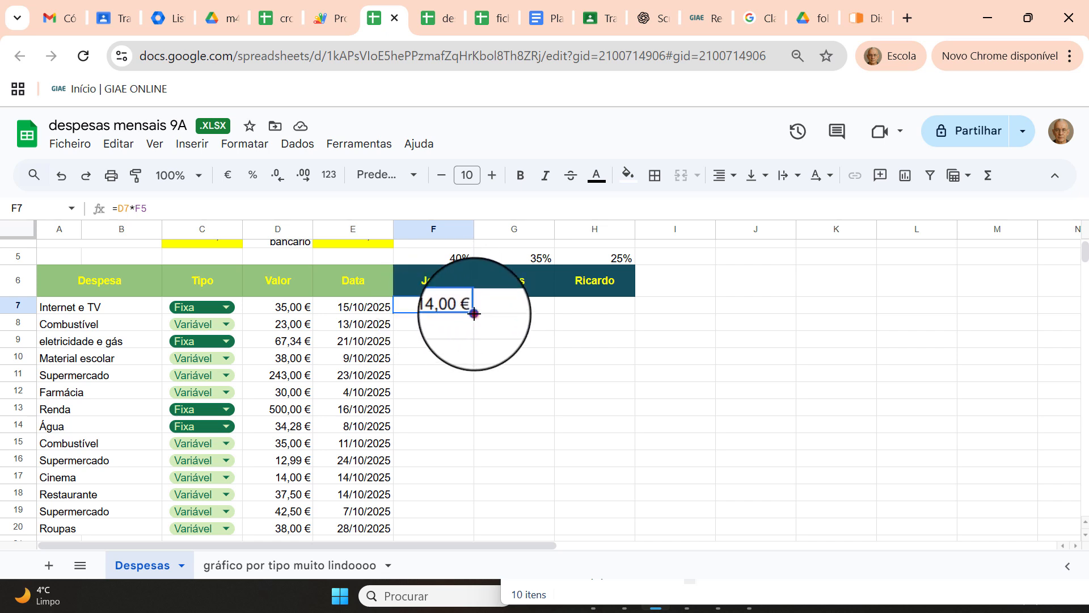
{"action": "left_click_drag", "start_coordinate": [474, 313], "coordinate": [616, 335]}
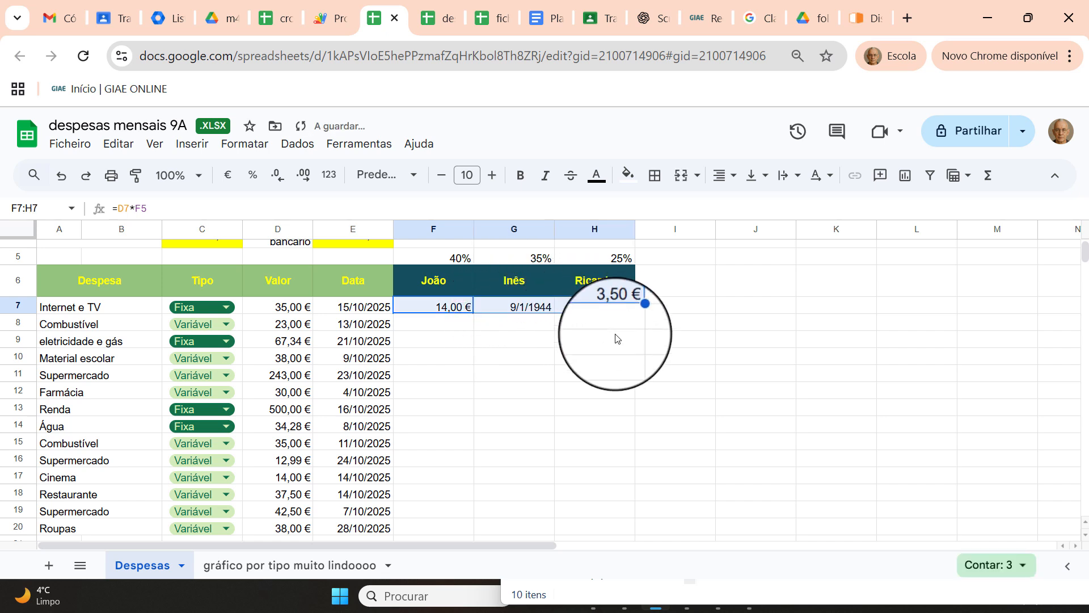
Compare the cell references in the formulas of F7 and G7 with the expense value and percentage cells.
{"action": "left_click", "coordinate": [438, 305]}
{"action": "left_click", "coordinate": [488, 309]}
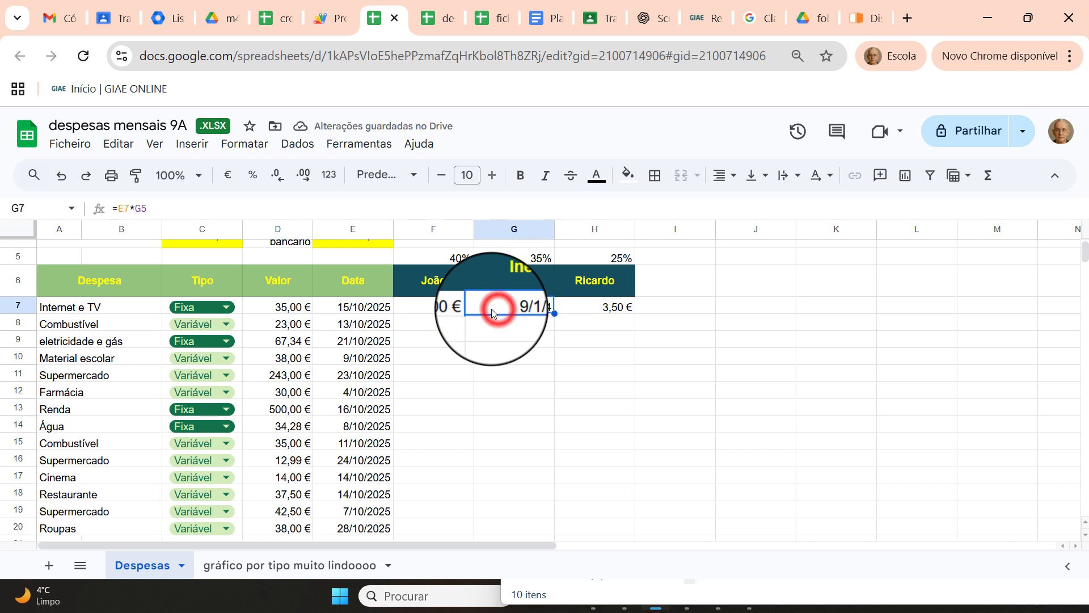
{"action": "left_click", "coordinate": [454, 309]}
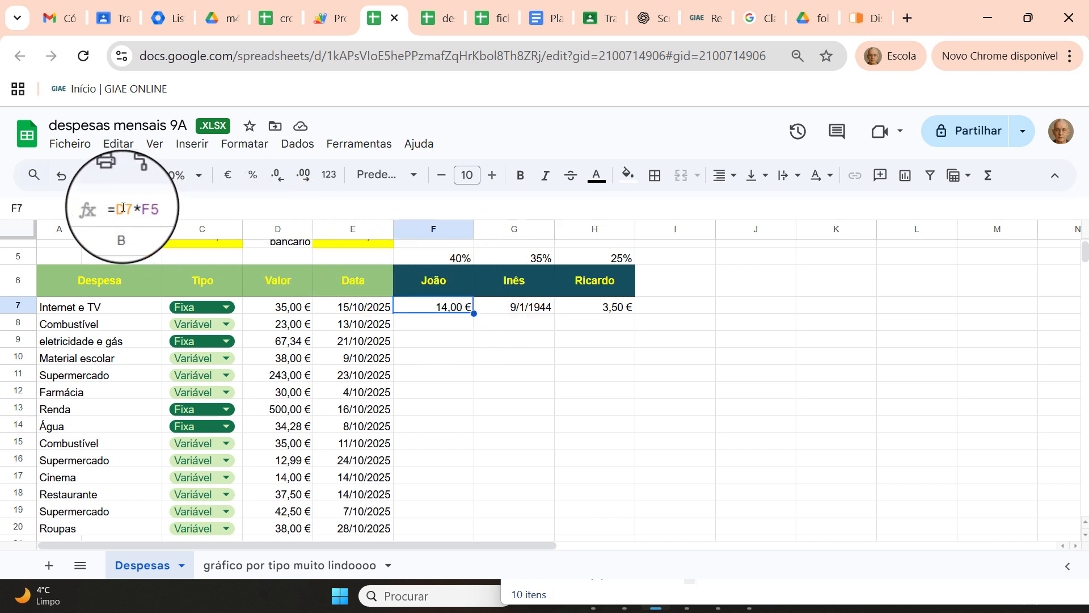
{"action": "left_click_drag", "start_coordinate": [117, 208], "coordinate": [146, 209]}
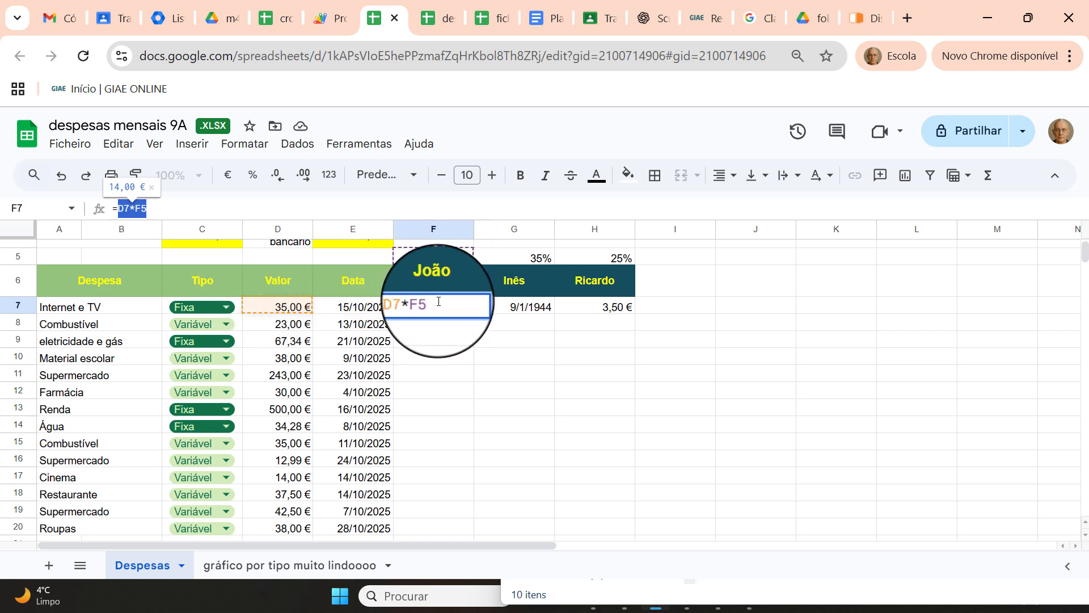
{"action": "left_click", "coordinate": [490, 311]}
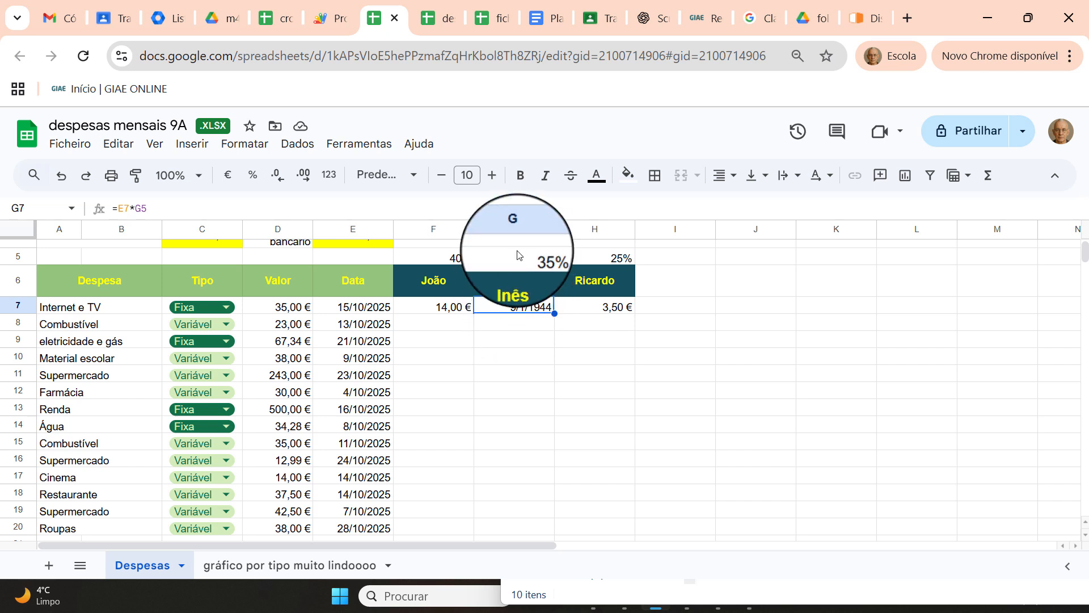
{"action": "left_click", "coordinate": [438, 310]}
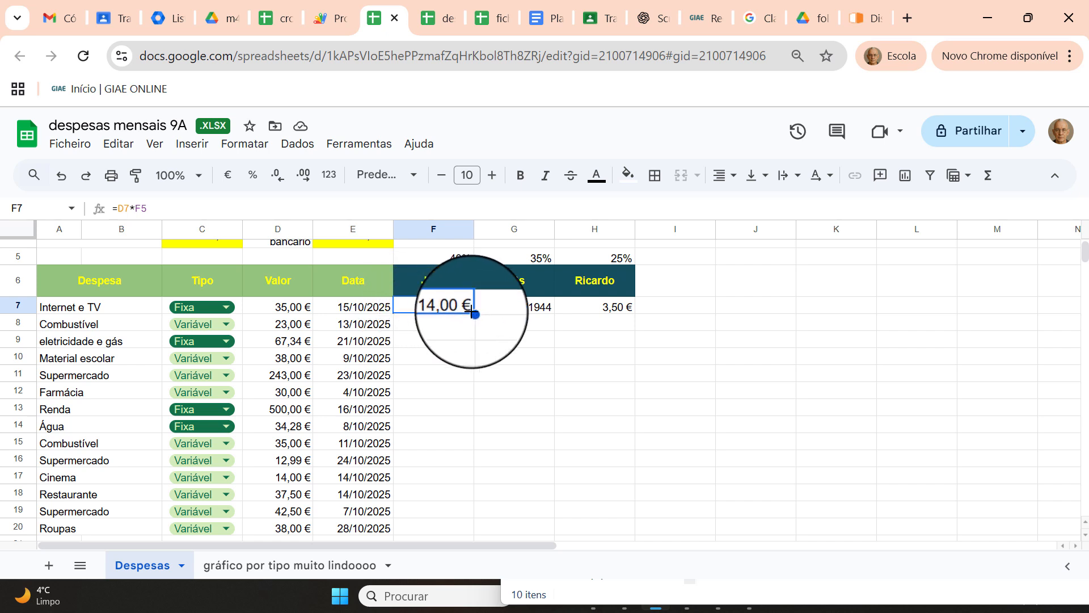
{"action": "left_click", "coordinate": [523, 309]}
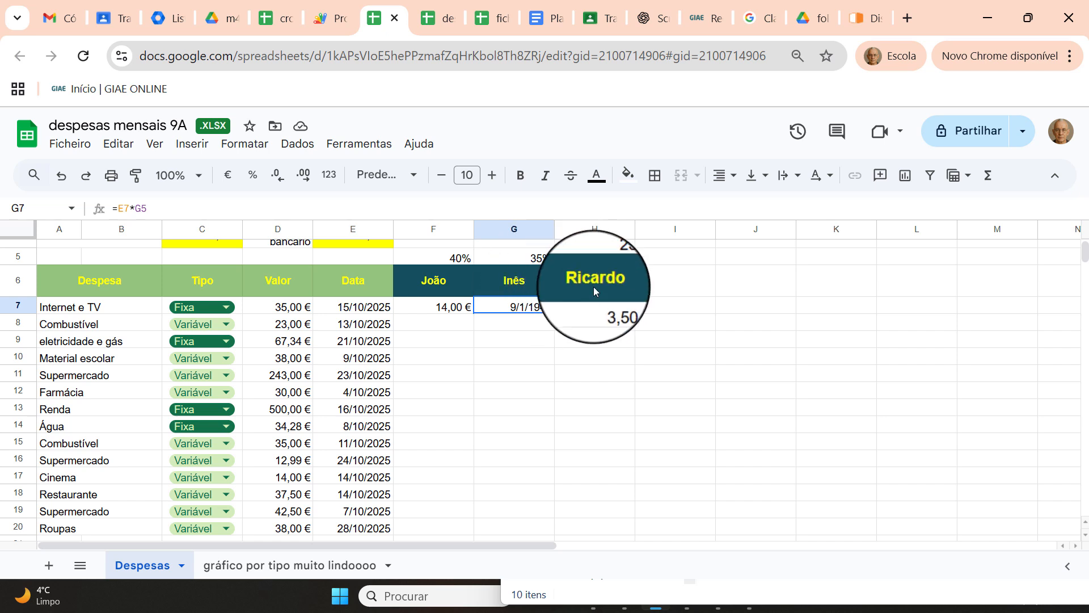
{"action": "left_click", "coordinate": [437, 305]}
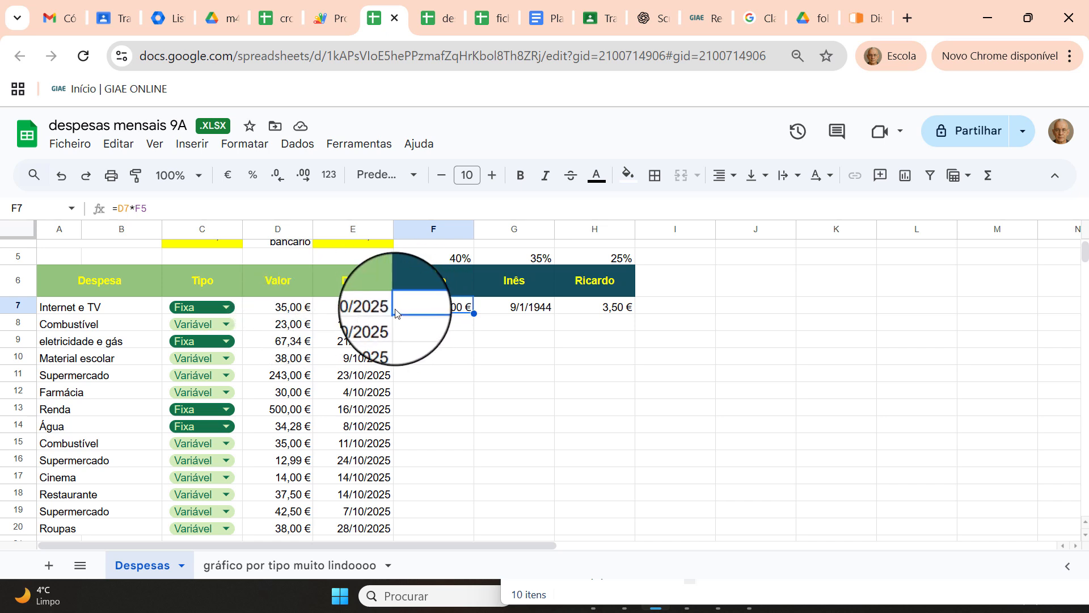
Make the D7 reference absolute so F7 reads =$D$7*F5, and fill the formula across to H7.
{"action": "left_click", "coordinate": [129, 208]}
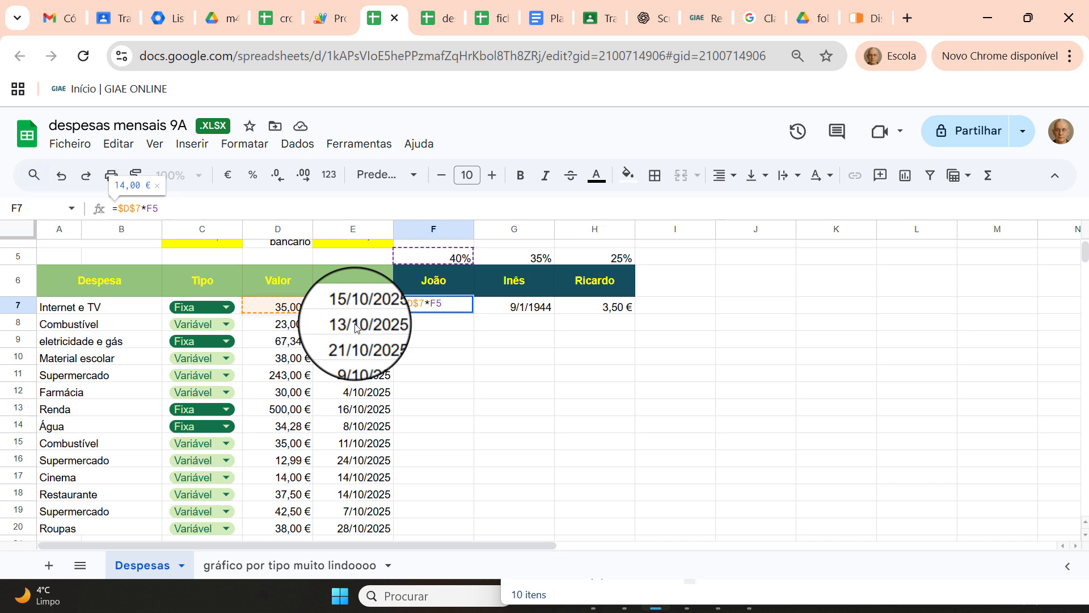
{"action": "key", "text": "Return"}
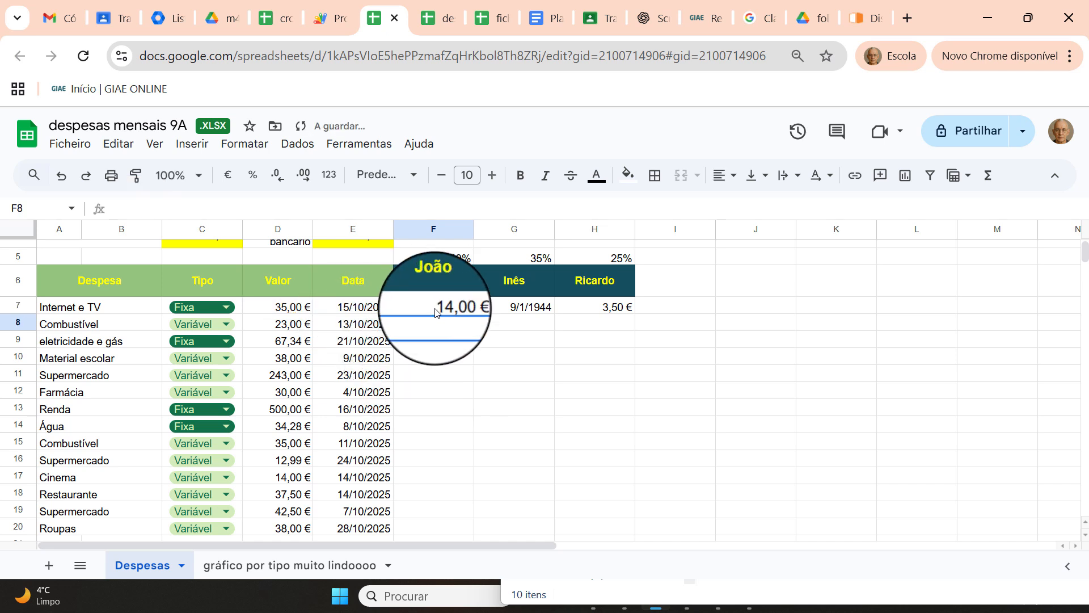
{"action": "left_click", "coordinate": [454, 309]}
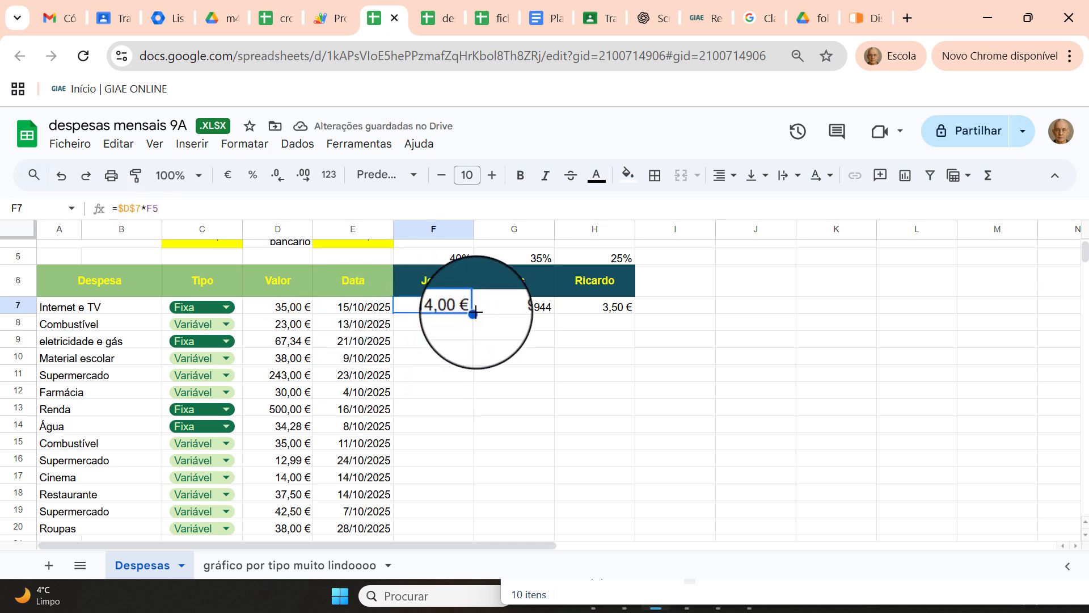
{"action": "left_click_drag", "start_coordinate": [475, 311], "coordinate": [607, 308]}
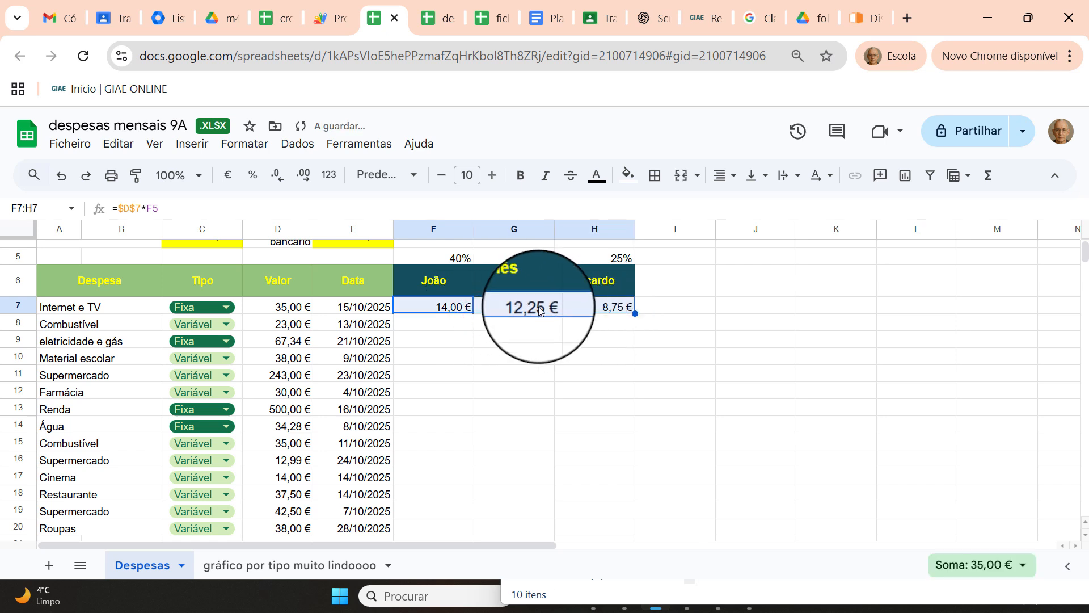
{"action": "left_click", "coordinate": [454, 306]}
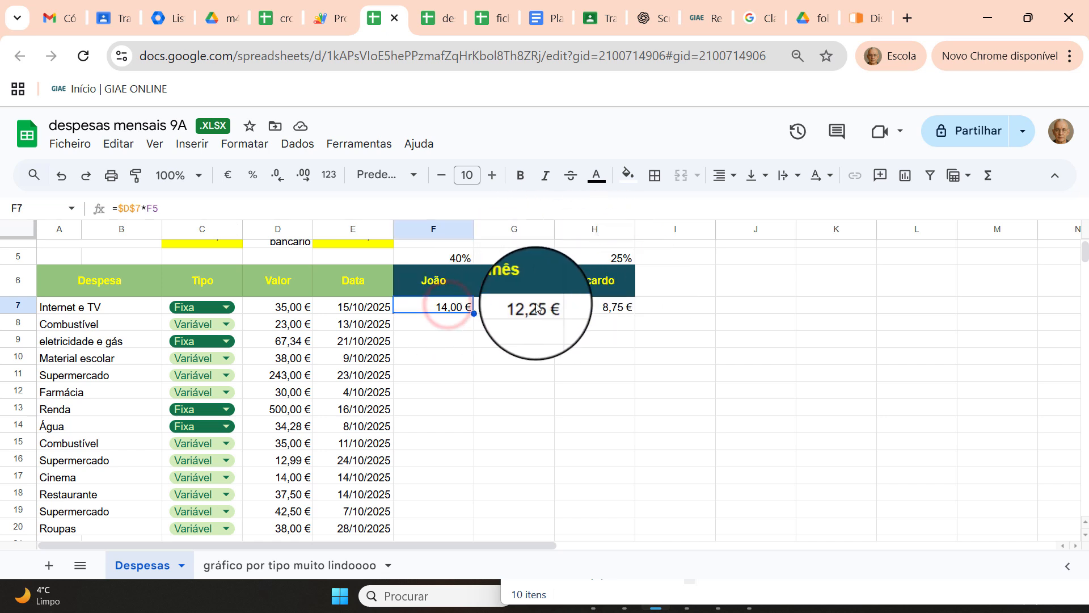
Sum the three shares of row 7 in cell I7 with =SOMA(F7:H7).
{"action": "left_click", "coordinate": [681, 301]}
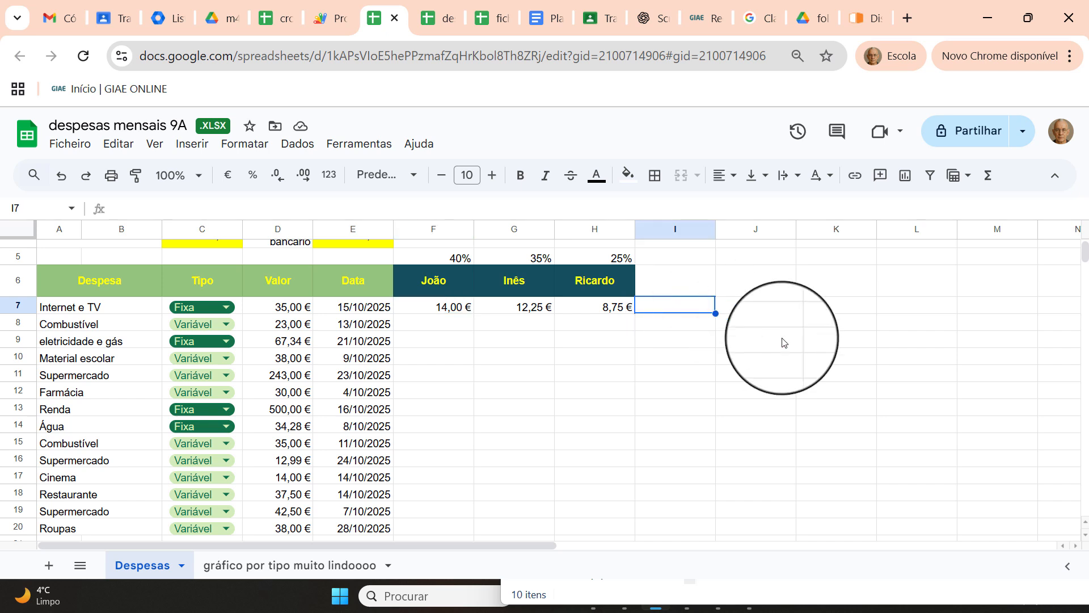
{"action": "type", "text": "=som"}
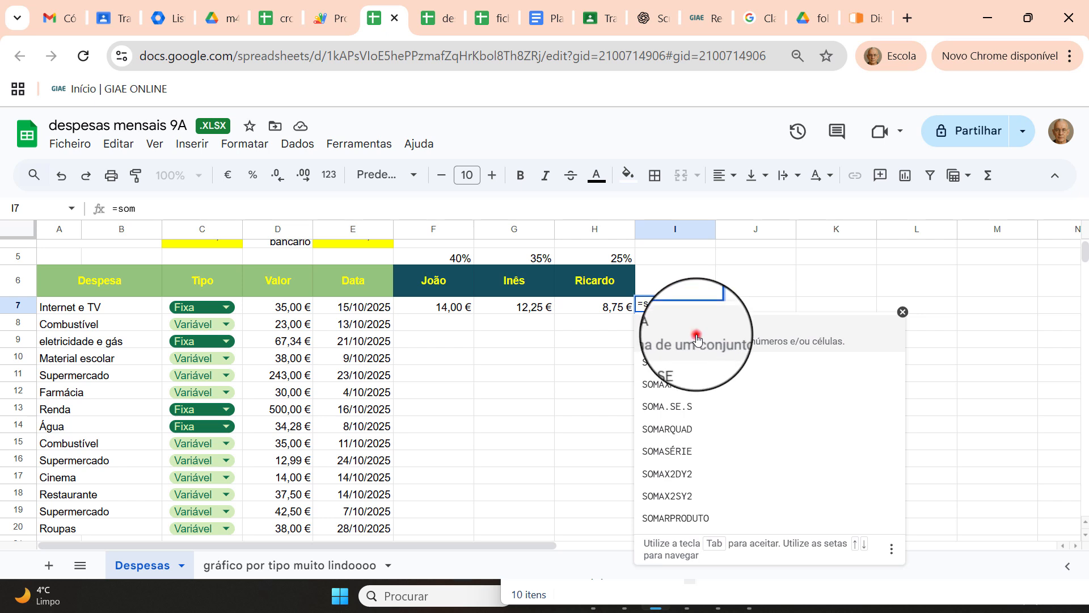
{"action": "left_click", "coordinate": [697, 339]}
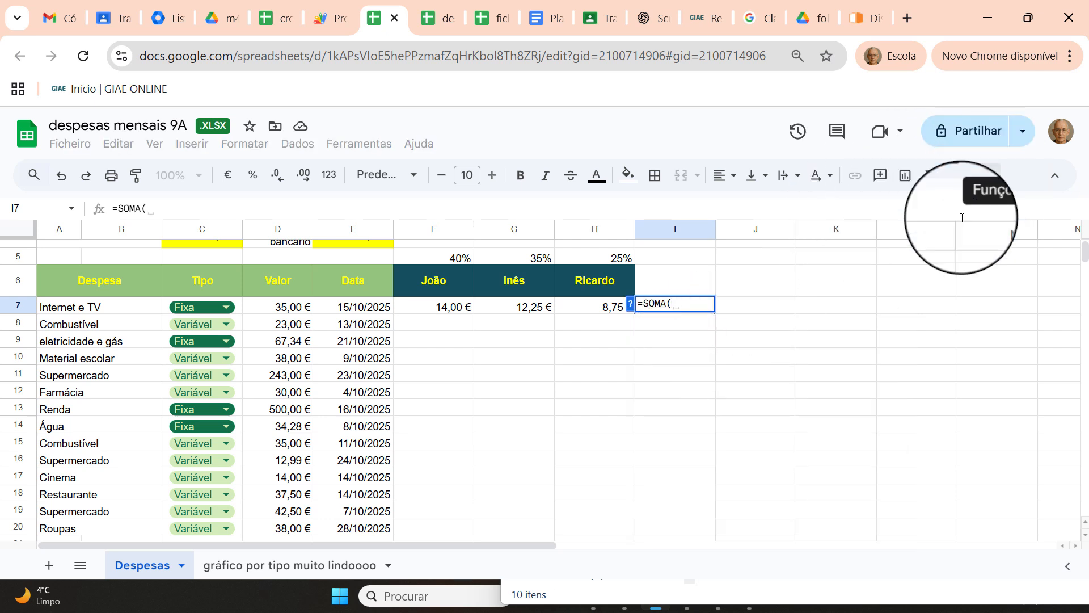
{"action": "left_click_drag", "start_coordinate": [453, 309], "coordinate": [592, 301]}
{"action": "key", "text": "Return"}
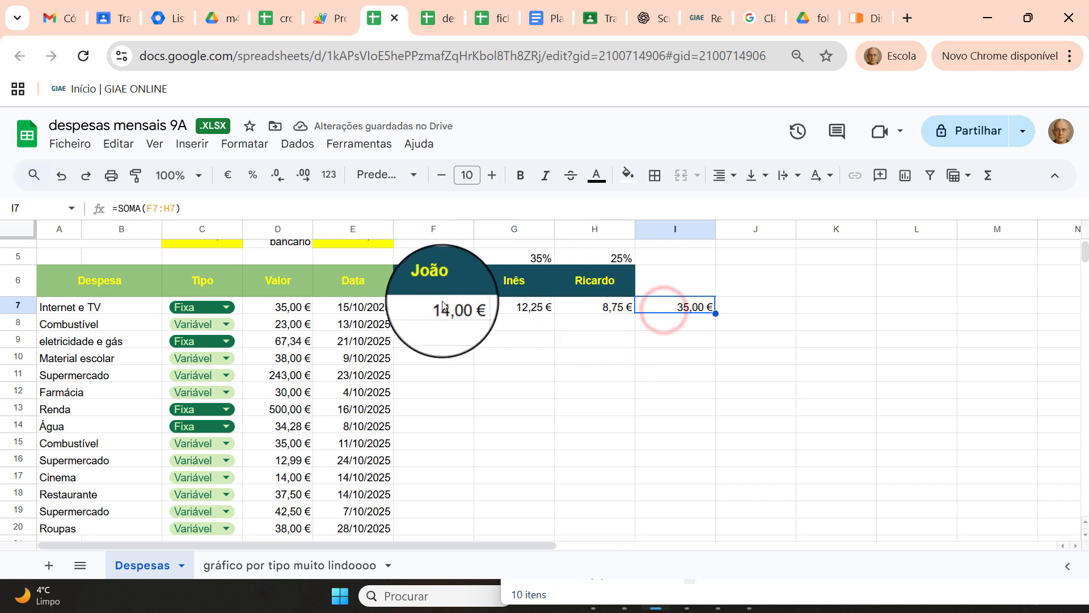
Try filling the formulas of F7:H7 down to row 11 and check the formula in F8.
{"action": "scroll", "coordinate": [448, 353], "scroll_direction": "down", "scroll_amount": 2}
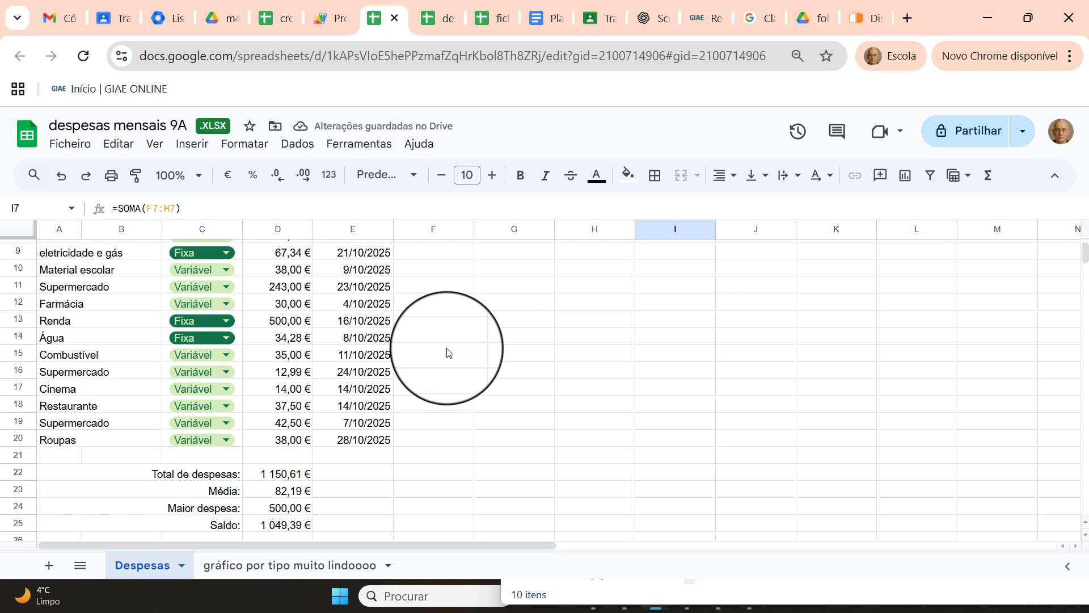
{"action": "scroll", "coordinate": [447, 352], "scroll_direction": "up", "scroll_amount": 2}
{"action": "left_click_drag", "start_coordinate": [444, 307], "coordinate": [633, 368]}
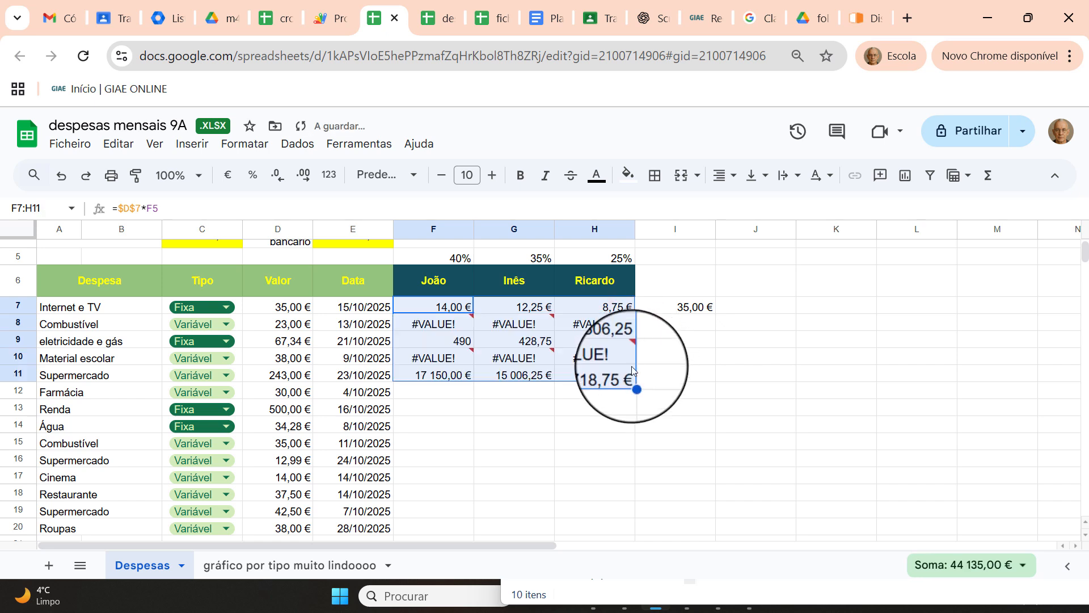
{"action": "left_click", "coordinate": [426, 308]}
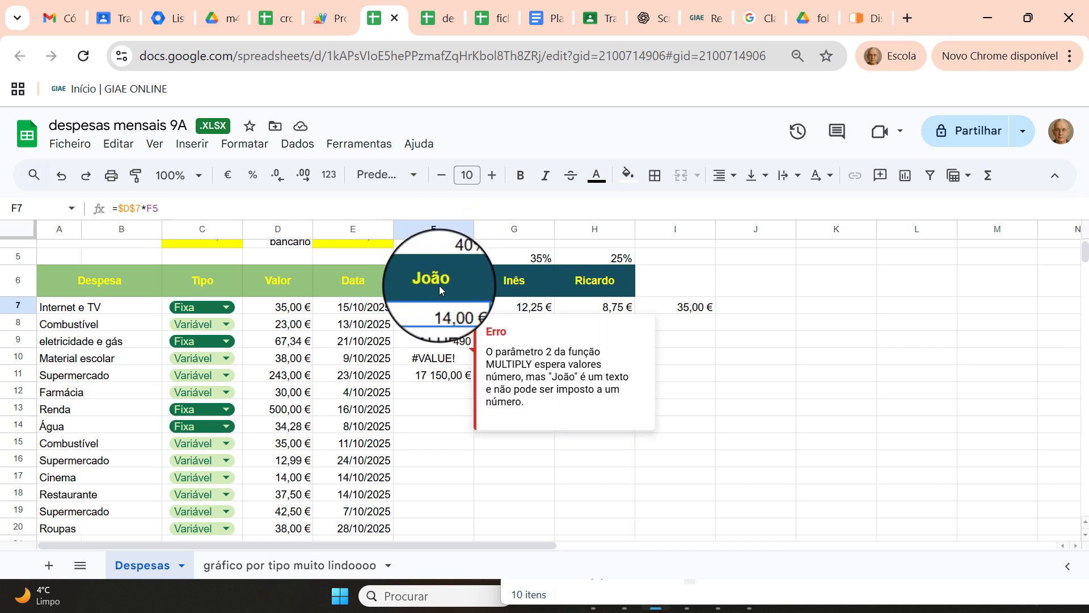
{"action": "left_click", "coordinate": [451, 325]}
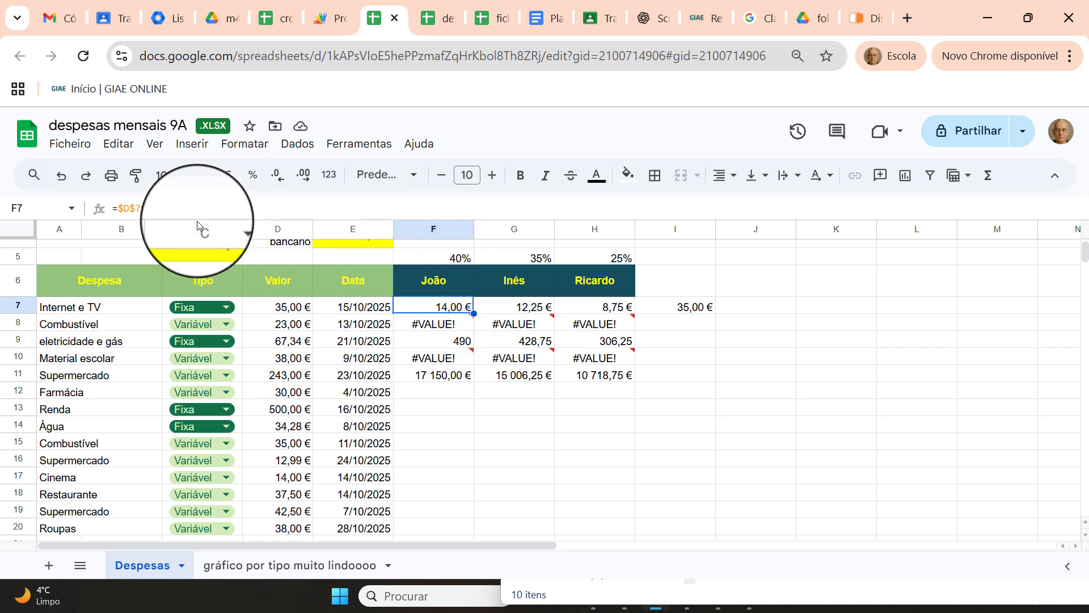
Lock the row of the percentage reference in F7 so the formula reads =$D$7*F$5.
{"action": "key", "text": "F4"}
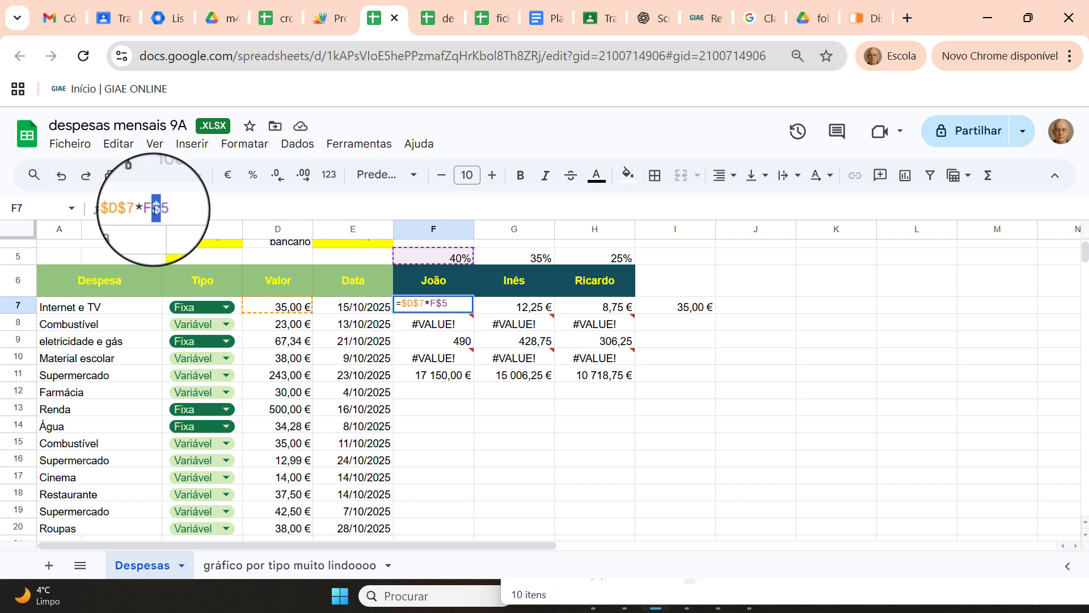
{"action": "left_click", "coordinate": [153, 210]}
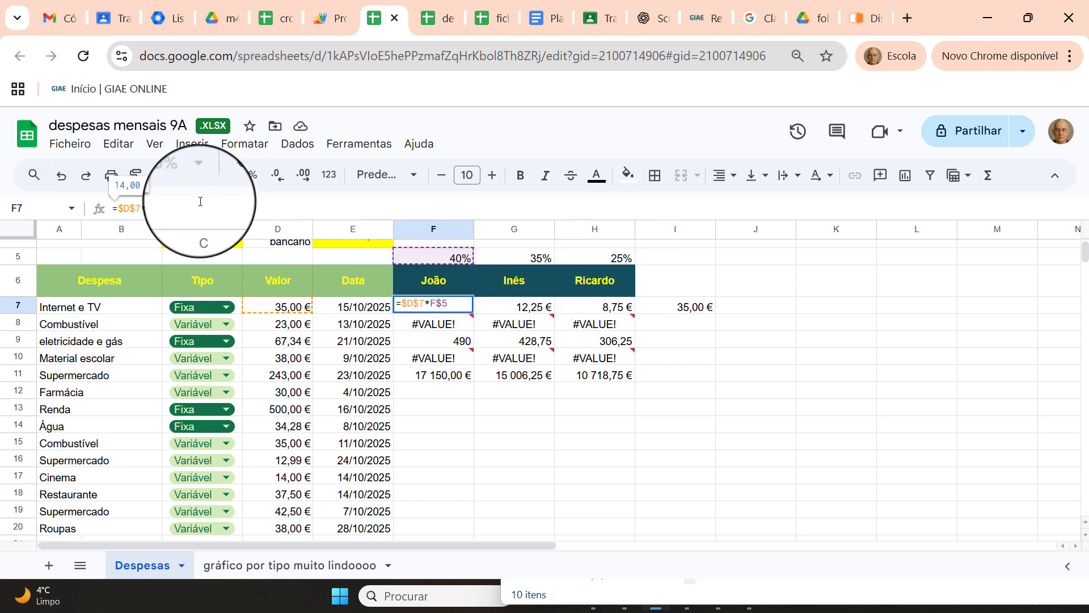
{"action": "key", "text": "Return"}
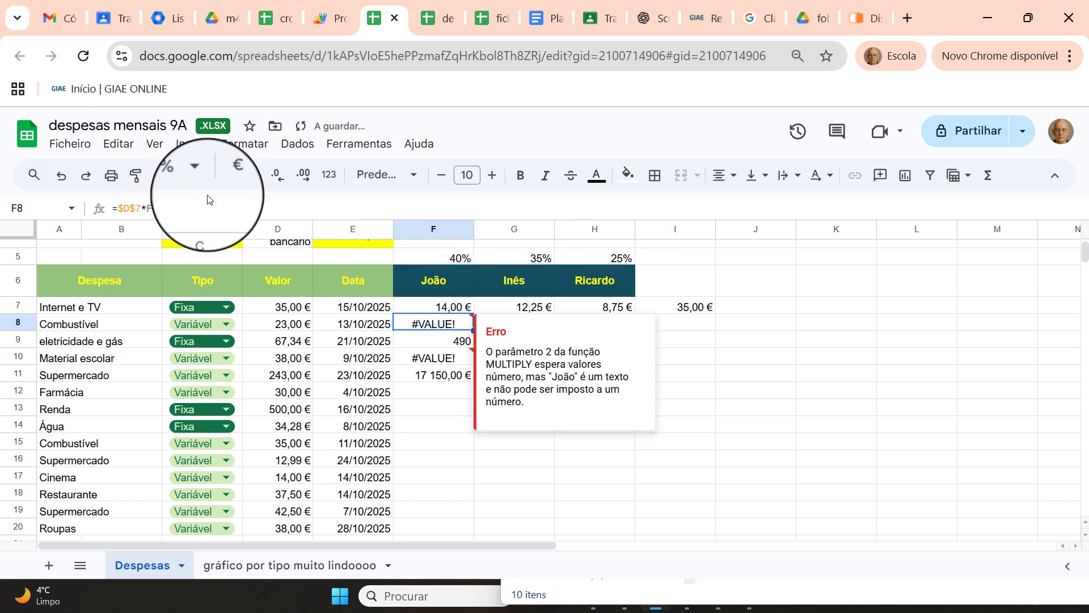
{"action": "left_click", "coordinate": [461, 311]}
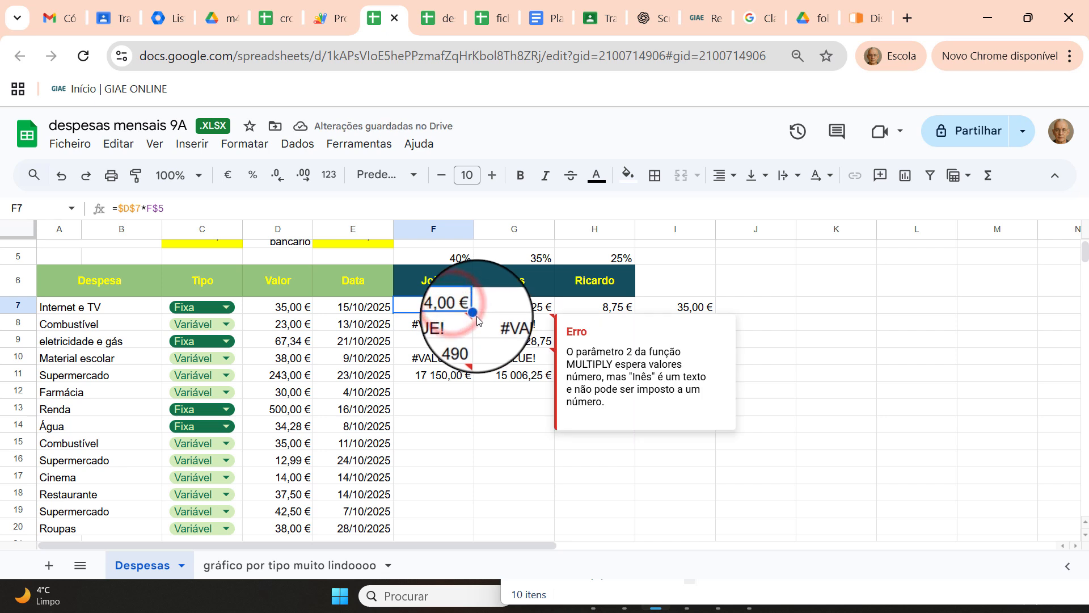
Fill the formula from F7 across to H7 and copy F7:H7 down to row 13.
{"action": "left_click_drag", "start_coordinate": [474, 313], "coordinate": [624, 311]}
{"action": "left_click", "coordinate": [540, 308]}
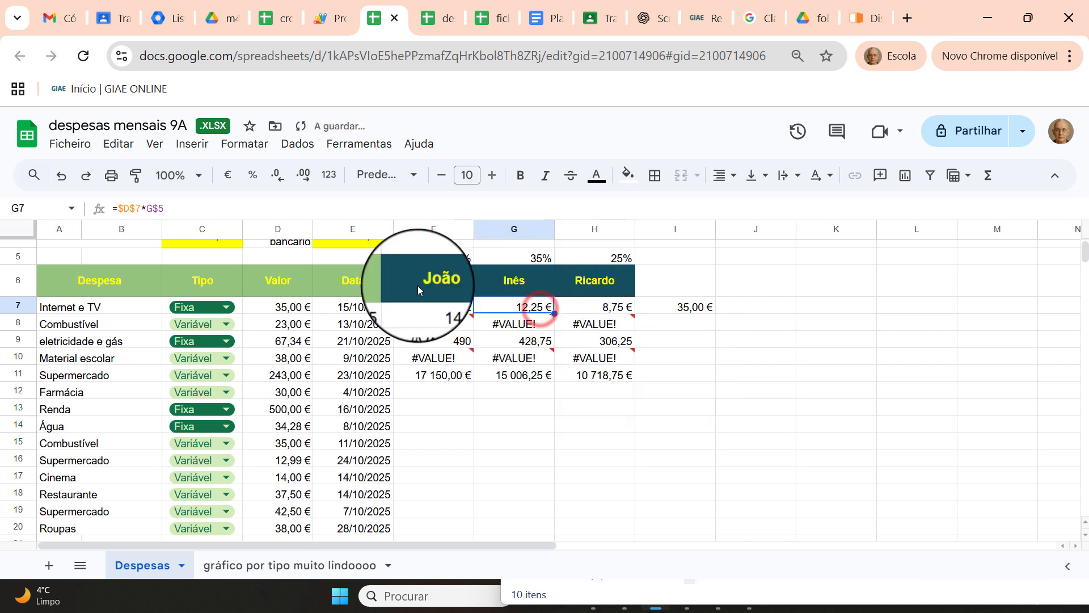
{"action": "left_click", "coordinate": [578, 305]}
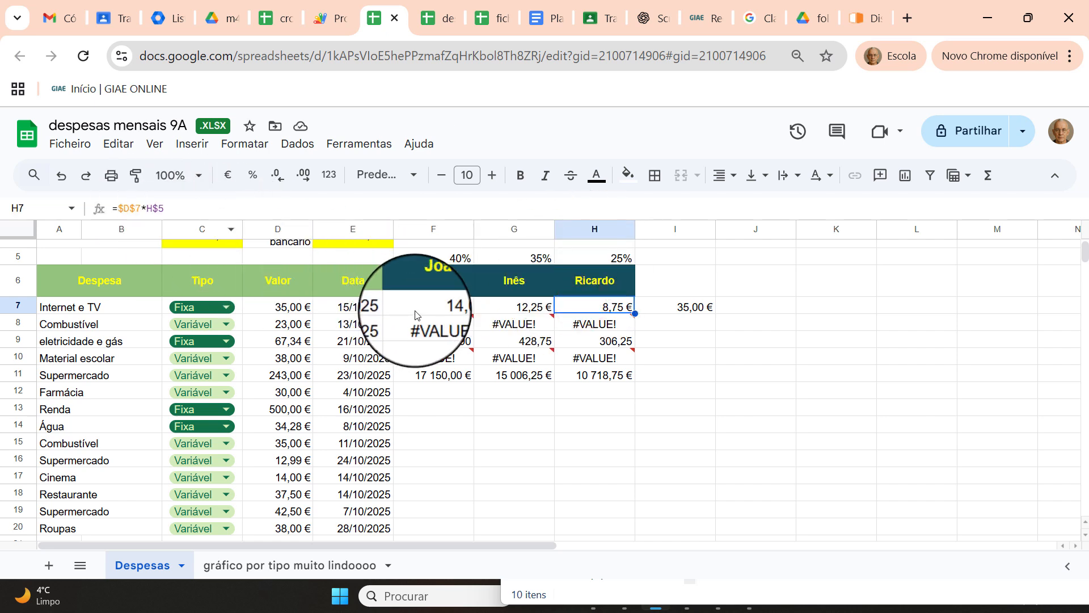
{"action": "left_click_drag", "start_coordinate": [417, 309], "coordinate": [641, 414]}
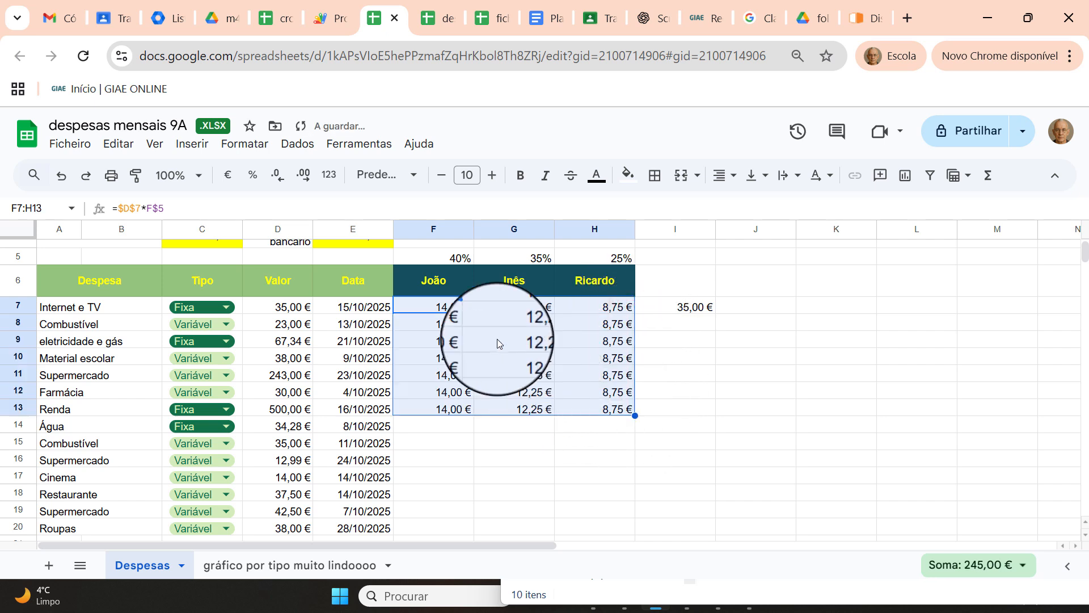
Check the references in the copied share formulas, comparing F7, row 8 and G13.
{"action": "left_click", "coordinate": [443, 308]}
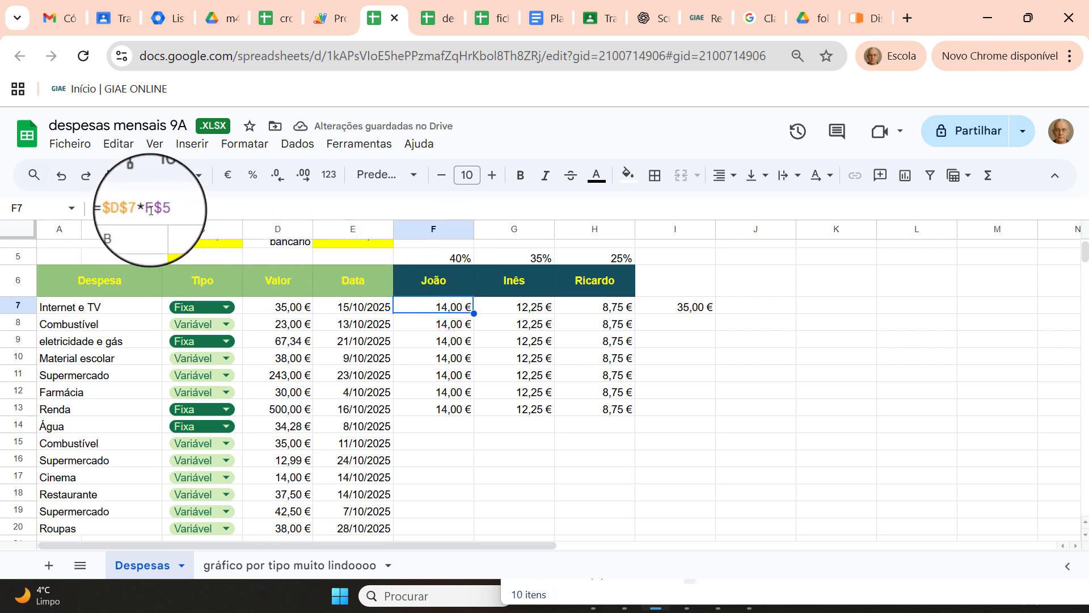
{"action": "left_click", "coordinate": [432, 324]}
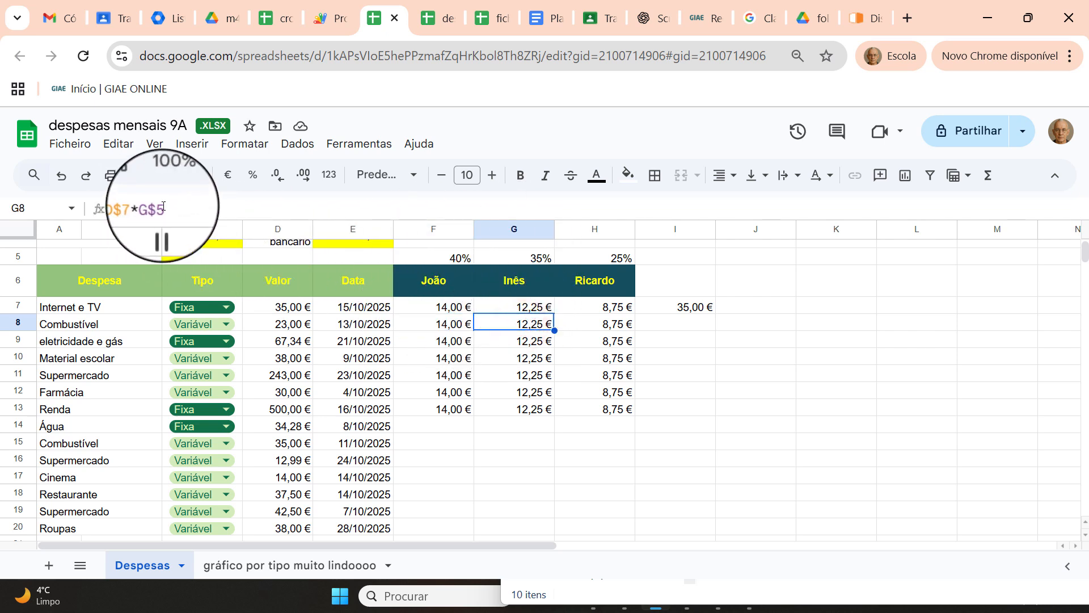
{"action": "left_click", "coordinate": [545, 408]}
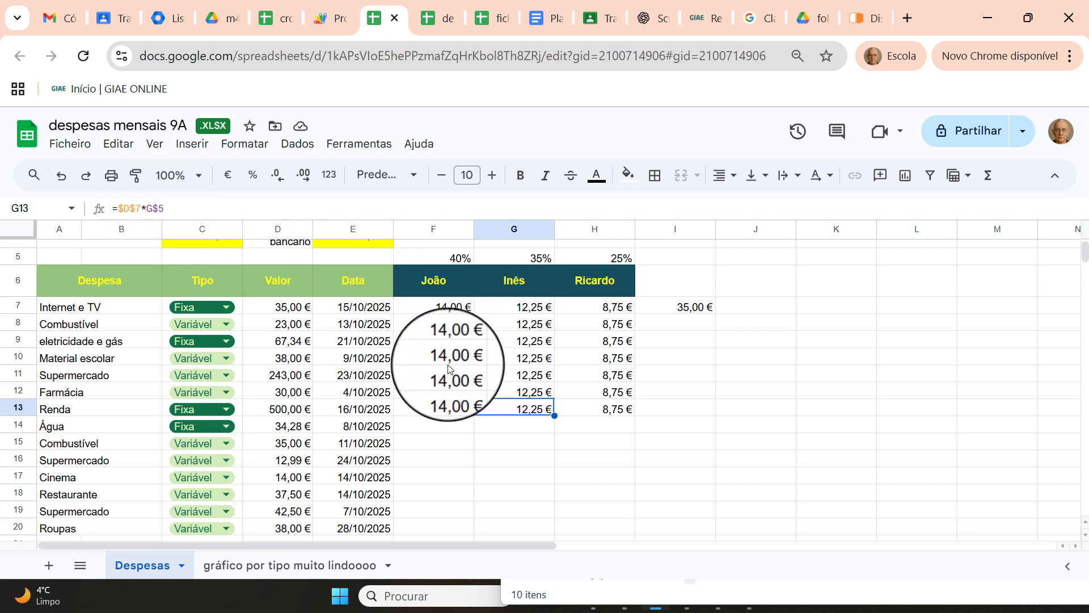
Change the formula in F7 to =$D7*F$5 and copy it across to column H and down to row 20.
{"action": "left_click", "coordinate": [451, 308]}
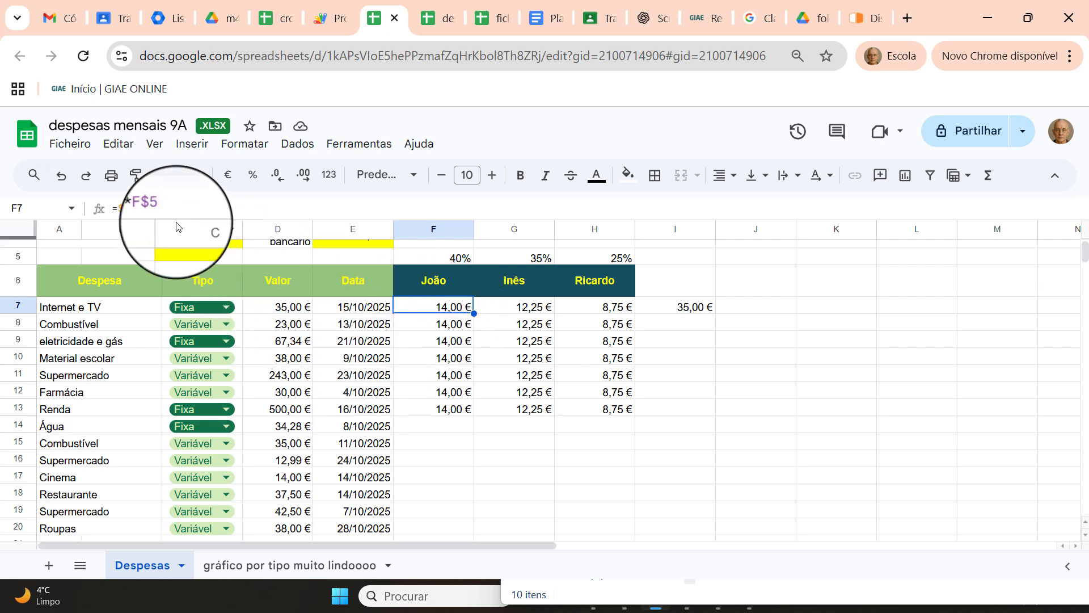
{"action": "left_click", "coordinate": [139, 209]}
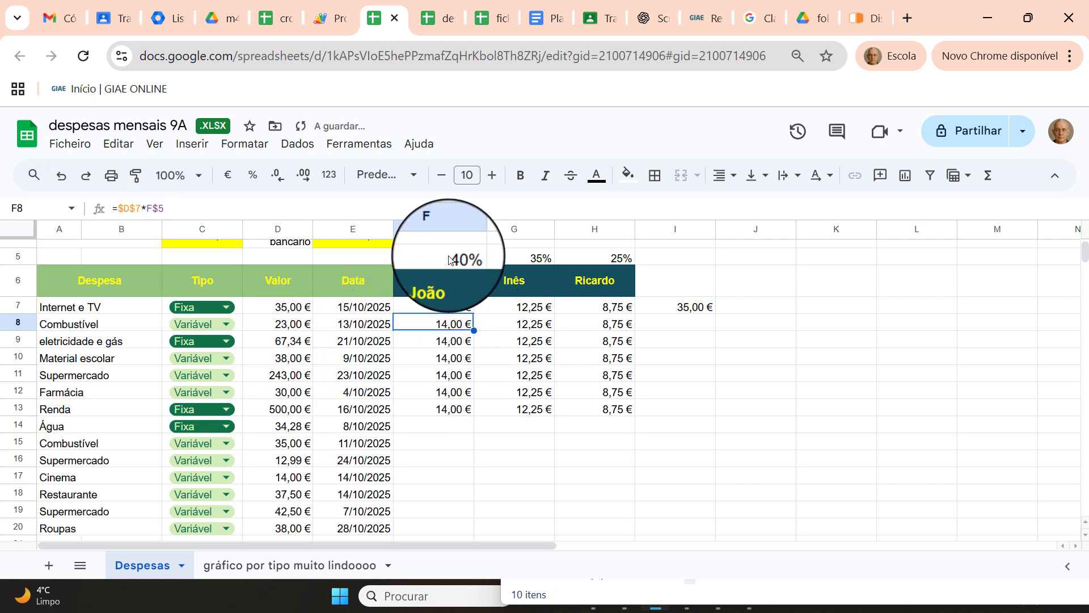
{"action": "left_click", "coordinate": [438, 304]}
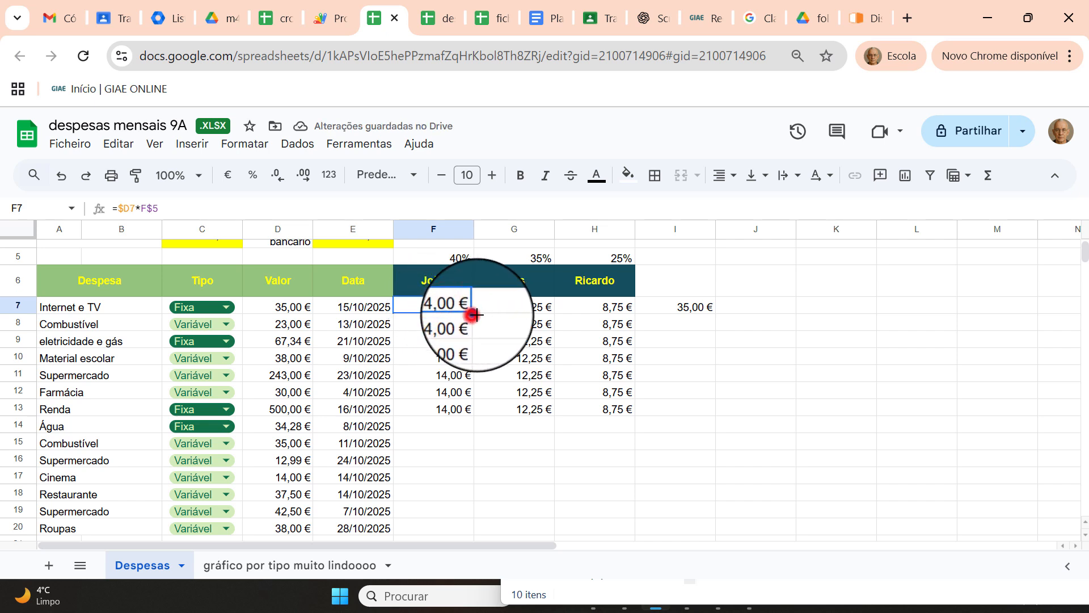
{"action": "left_click_drag", "start_coordinate": [475, 314], "coordinate": [642, 456]}
{"action": "scroll", "coordinate": [489, 365], "scroll_direction": "up", "scroll_amount": 2}
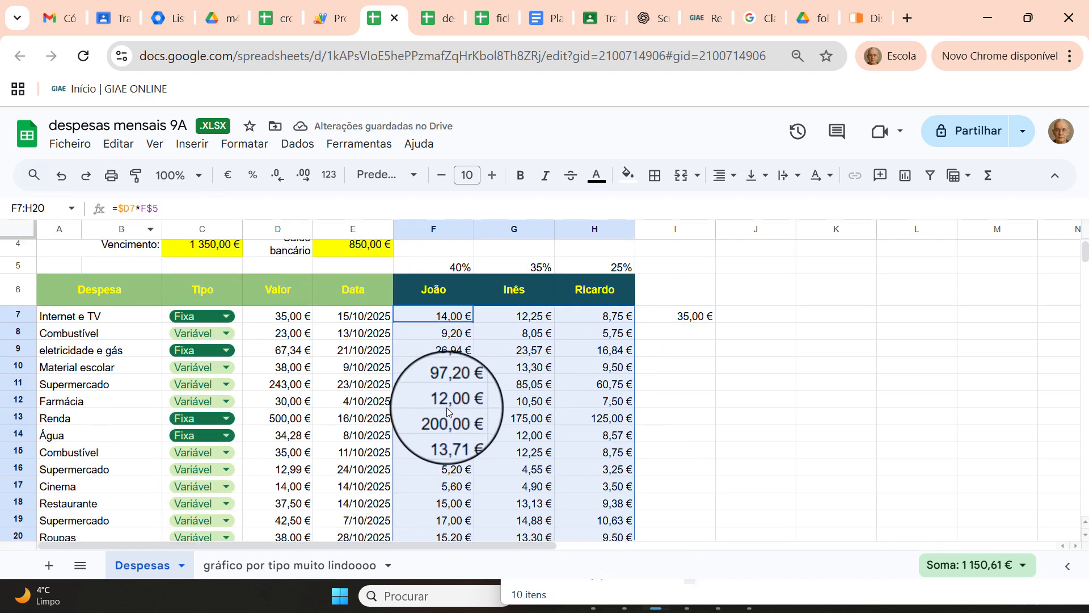
{"action": "scroll", "coordinate": [528, 392], "scroll_direction": "down", "scroll_amount": 2}
{"action": "scroll", "coordinate": [546, 394], "scroll_direction": "up", "scroll_amount": 2}
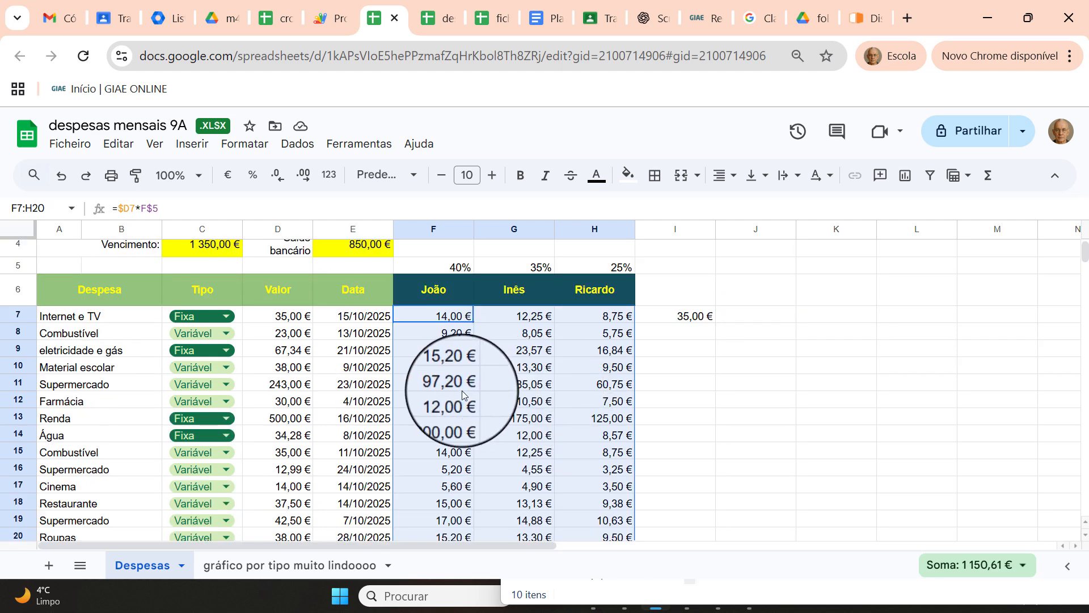
{"action": "scroll", "coordinate": [462, 390], "scroll_direction": "down", "scroll_amount": 2}
{"action": "scroll", "coordinate": [463, 390], "scroll_direction": "up", "scroll_amount": 2}
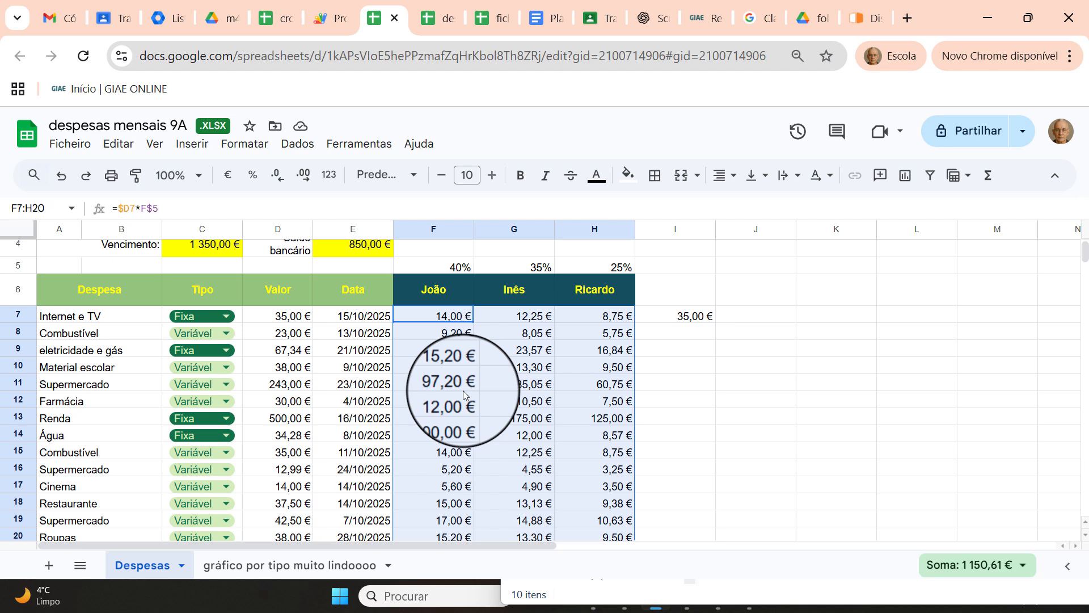
{"action": "scroll", "coordinate": [463, 390], "scroll_direction": "down", "scroll_amount": 2}
{"action": "scroll", "coordinate": [467, 433], "scroll_direction": "up", "scroll_amount": 2}
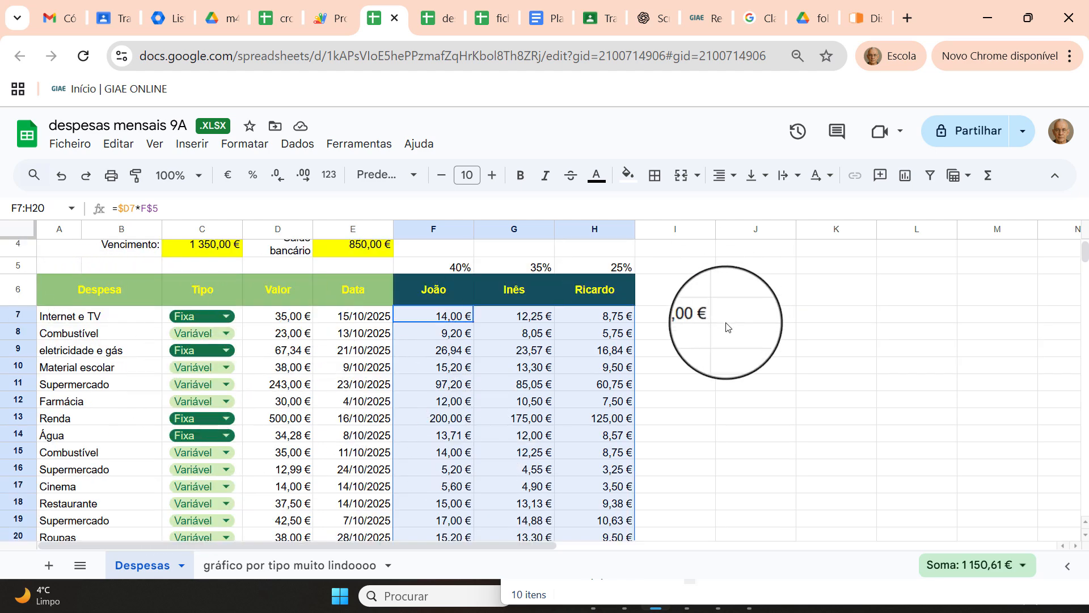
Copy the row sum of the three shares from I7 down to I20.
{"action": "left_click", "coordinate": [691, 323]}
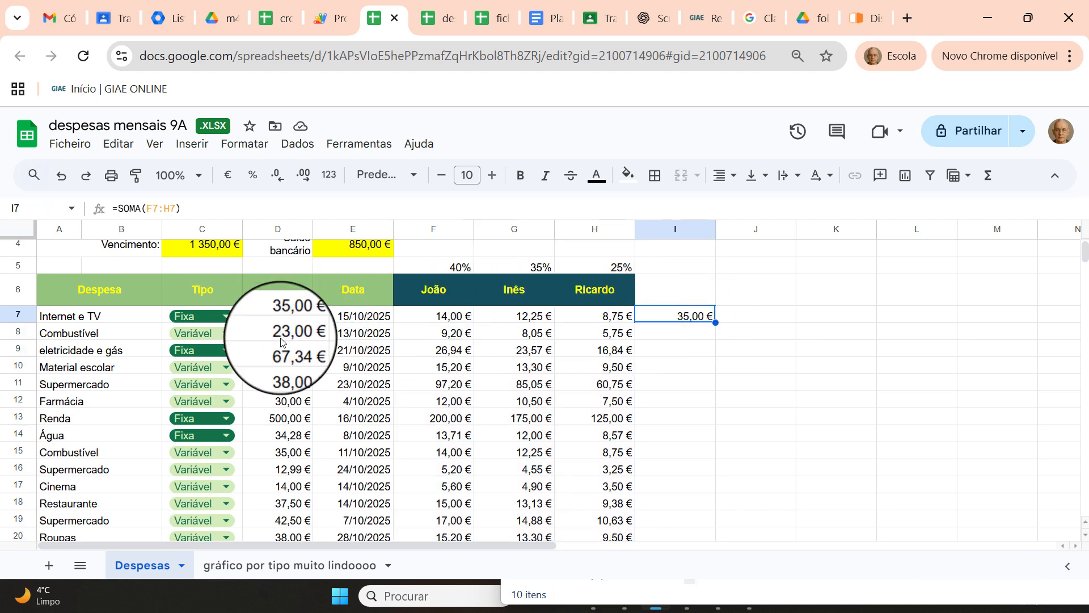
{"action": "scroll", "coordinate": [725, 344], "scroll_direction": "down", "scroll_amount": 2}
{"action": "scroll", "coordinate": [723, 341], "scroll_direction": "up", "scroll_amount": 2}
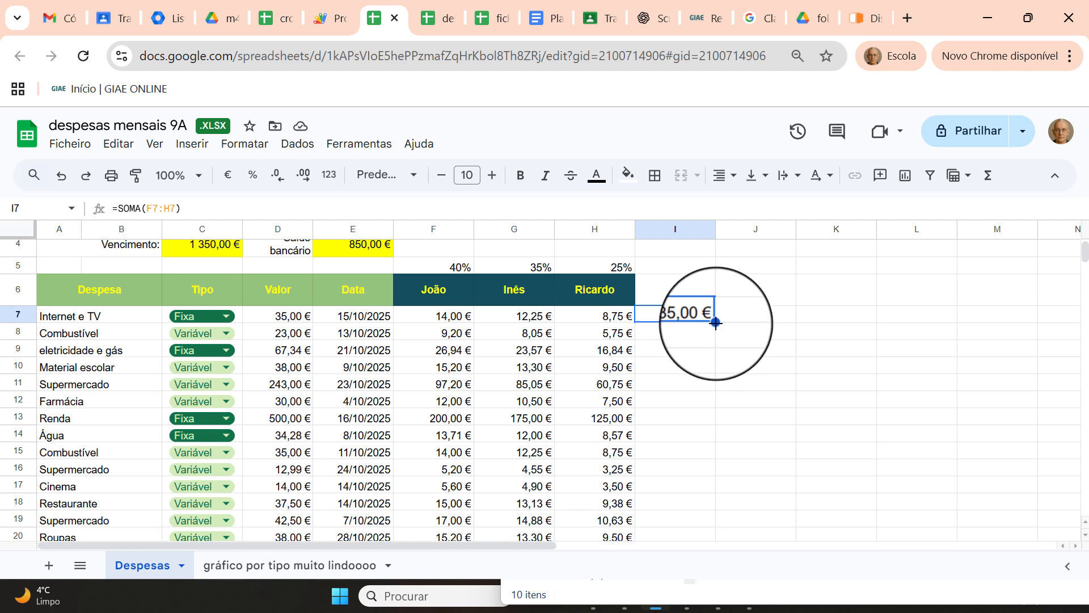
{"action": "left_click_drag", "start_coordinate": [716, 364], "coordinate": [710, 483]}
{"action": "scroll", "coordinate": [692, 397], "scroll_direction": "up", "scroll_amount": 2}
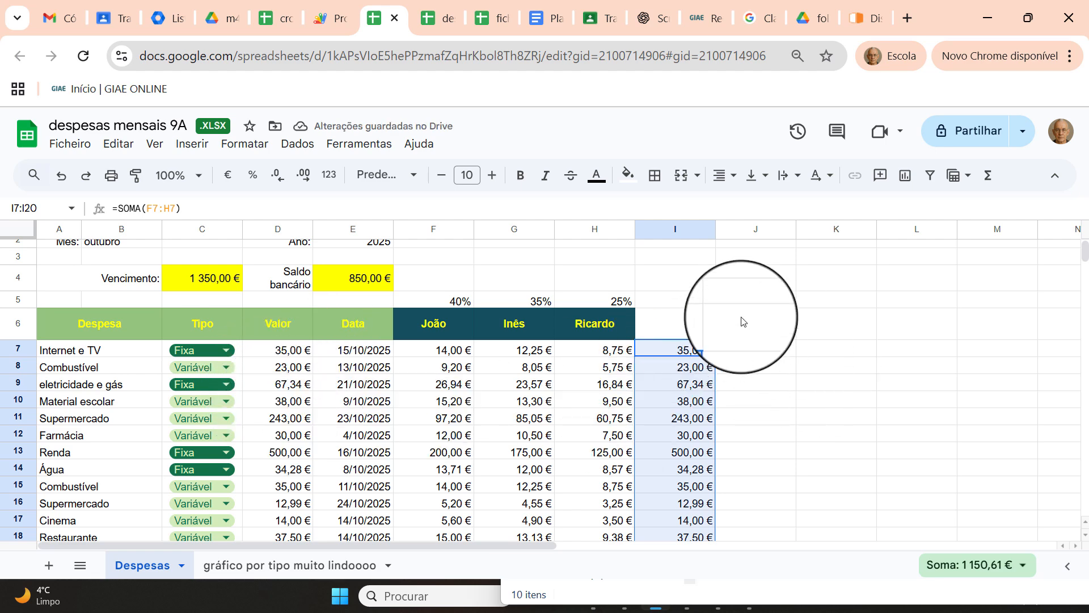
Clear the row sums in column I and enter =D7/$D$22 in I7.
{"action": "left_click", "coordinate": [699, 351]}
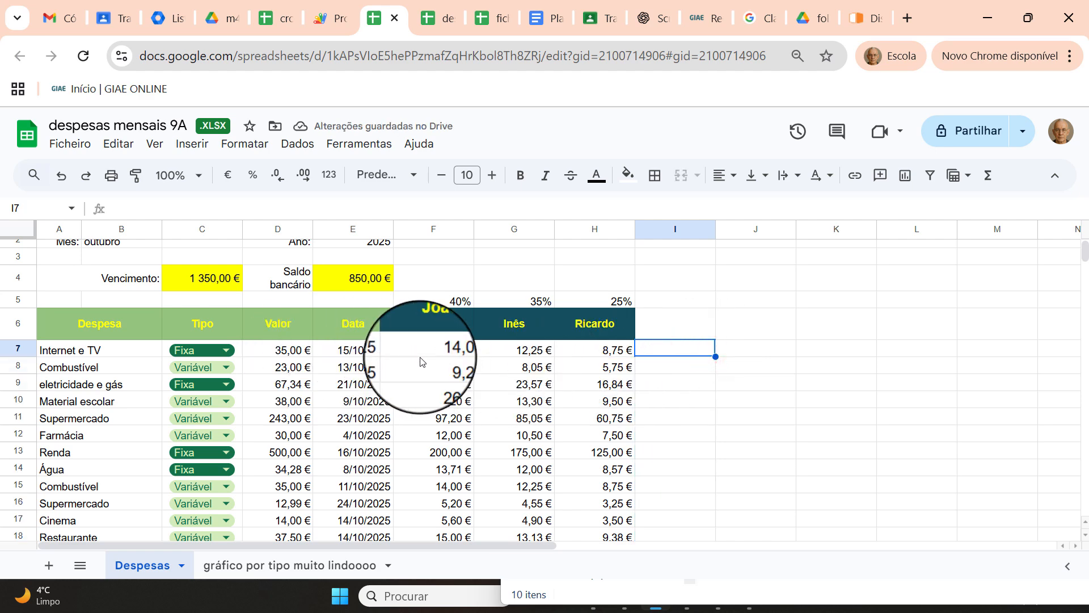
{"action": "scroll", "coordinate": [272, 346], "scroll_direction": "down", "scroll_amount": 2}
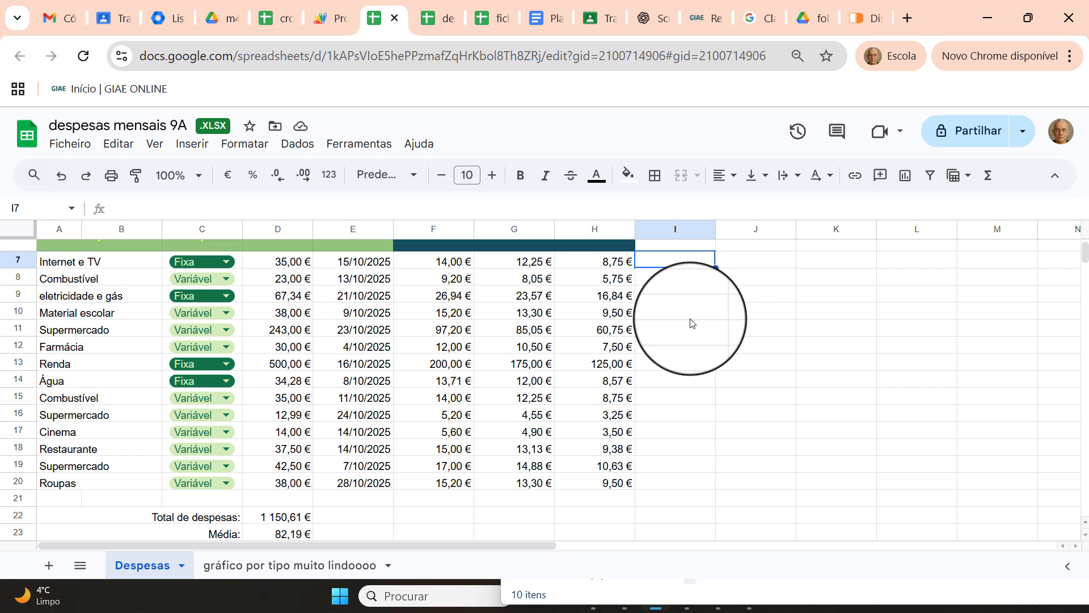
{"action": "left_click", "coordinate": [288, 264]}
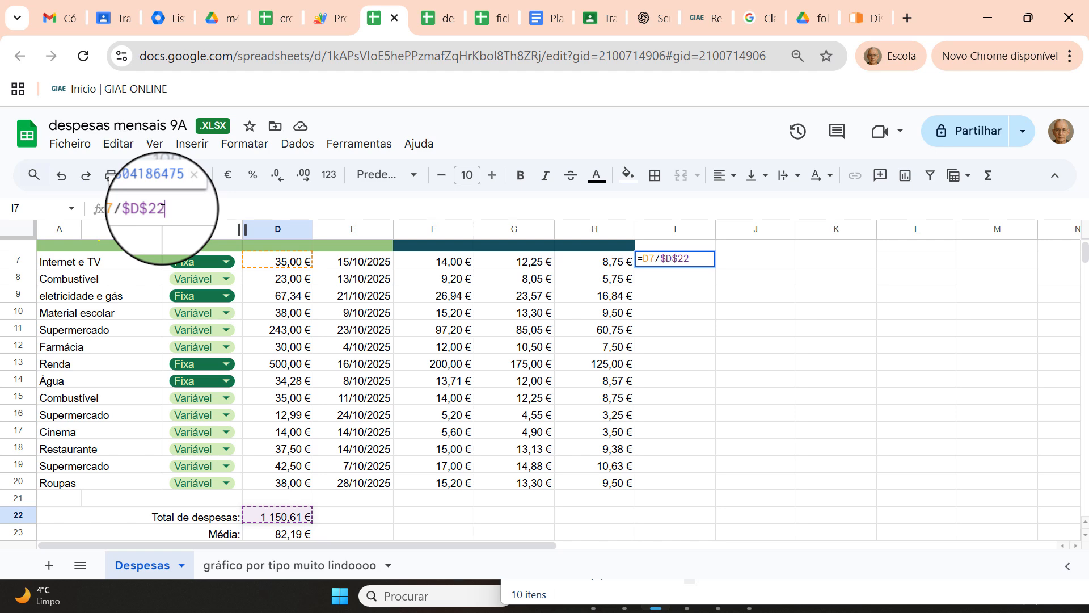
{"action": "key", "text": "Return"}
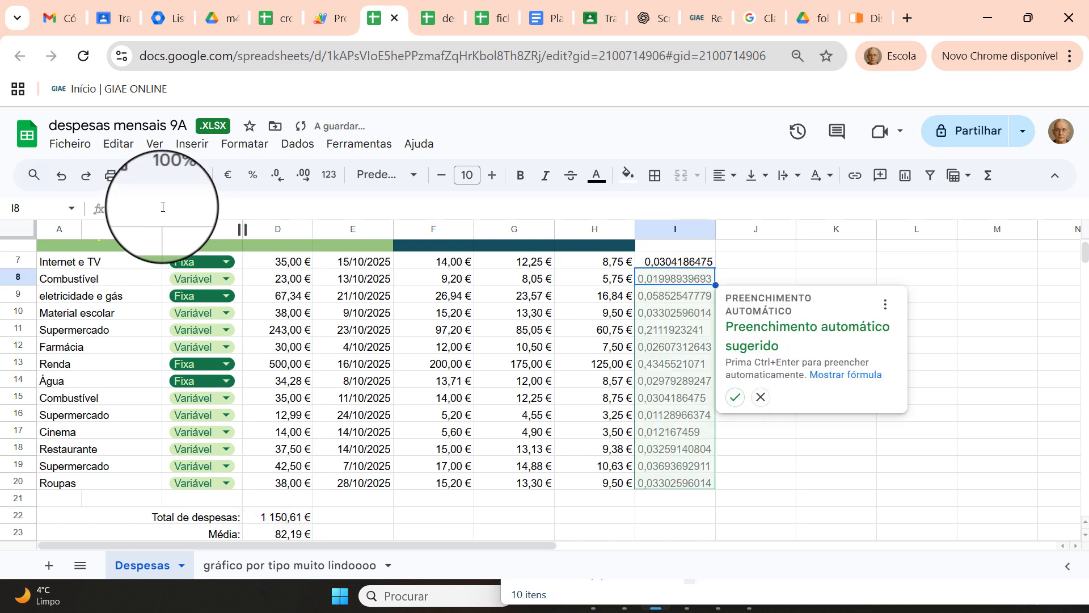
Format I7 as a percentage and copy its formula down to I20.
{"action": "left_click", "coordinate": [667, 267]}
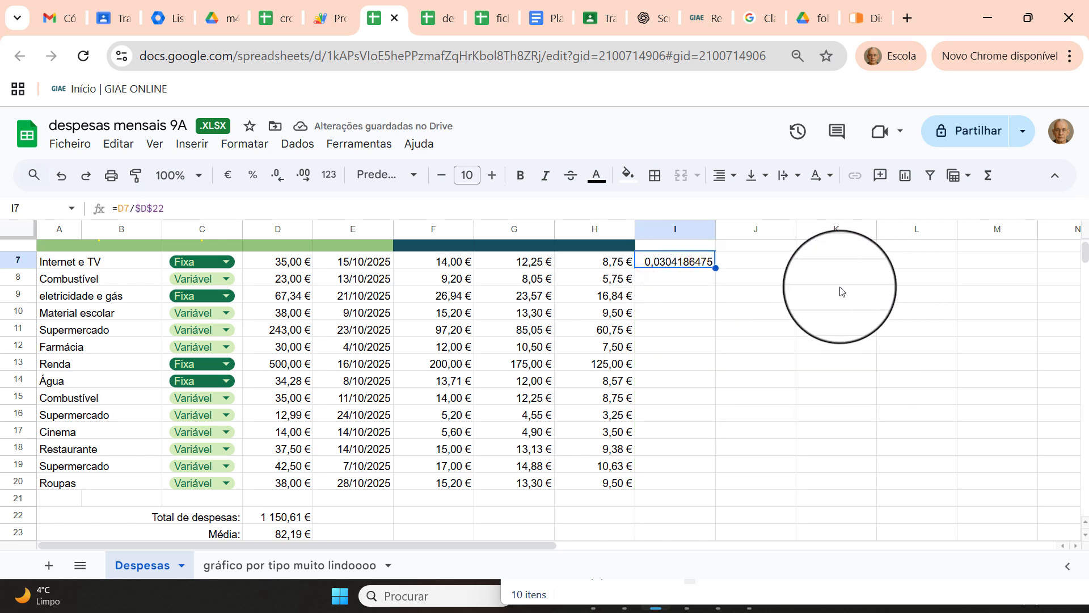
{"action": "left_click", "coordinate": [253, 178]}
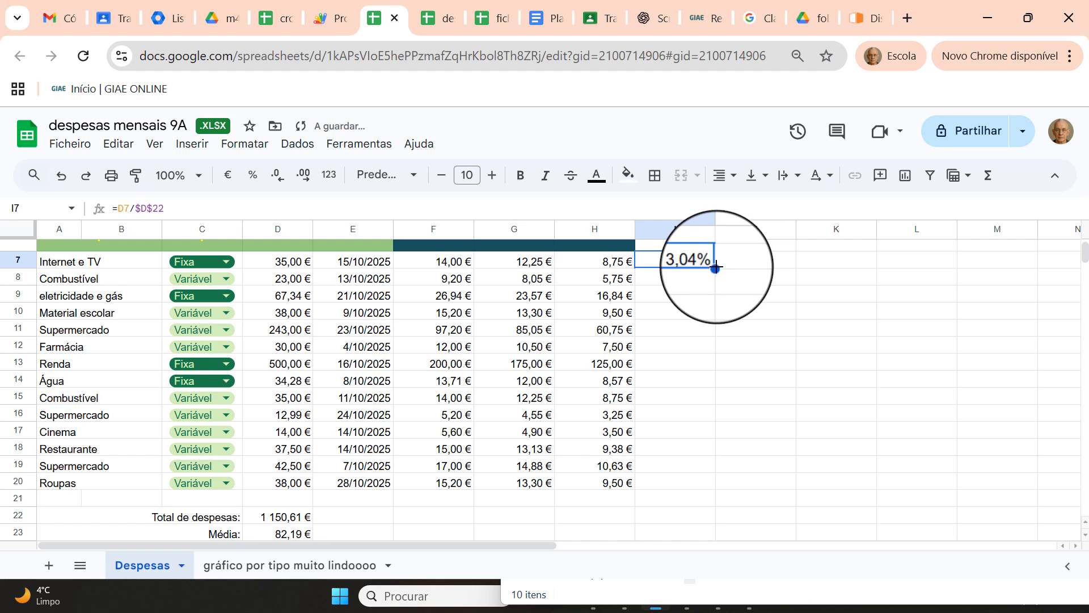
{"action": "left_click_drag", "start_coordinate": [716, 267], "coordinate": [716, 482]}
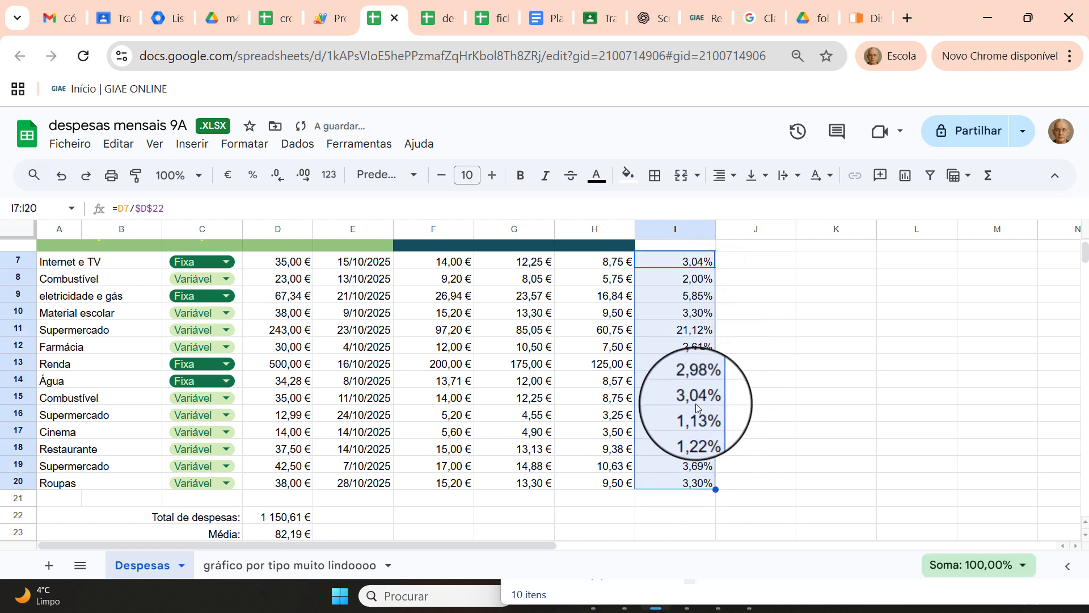
Sum the percentages of I7:I20 in cell I22 with the SOMA function.
{"action": "scroll", "coordinate": [705, 370], "scroll_direction": "down", "scroll_amount": 2}
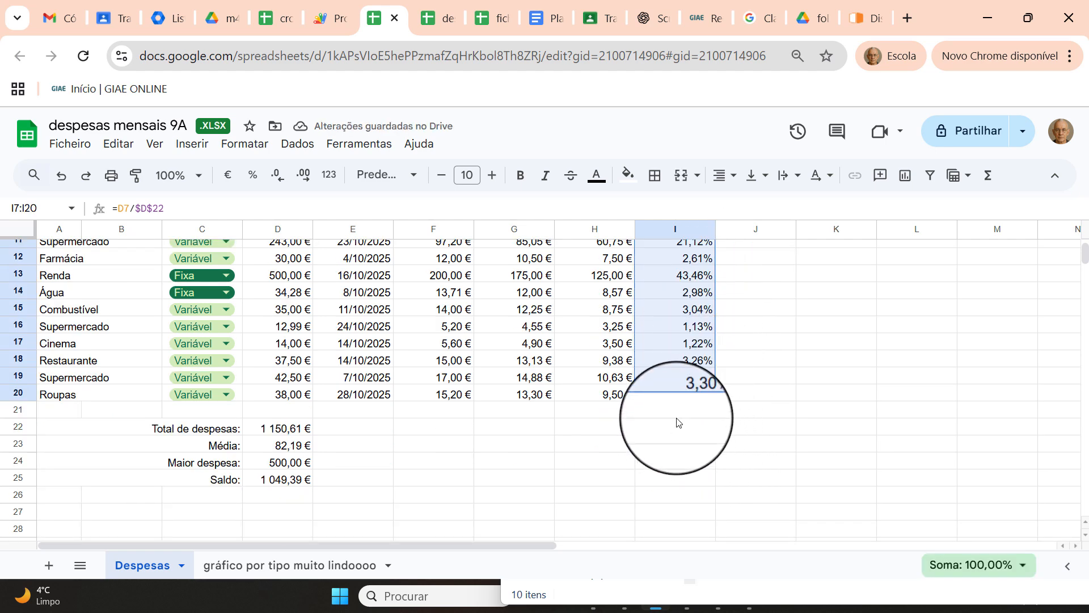
{"action": "left_click", "coordinate": [686, 429]}
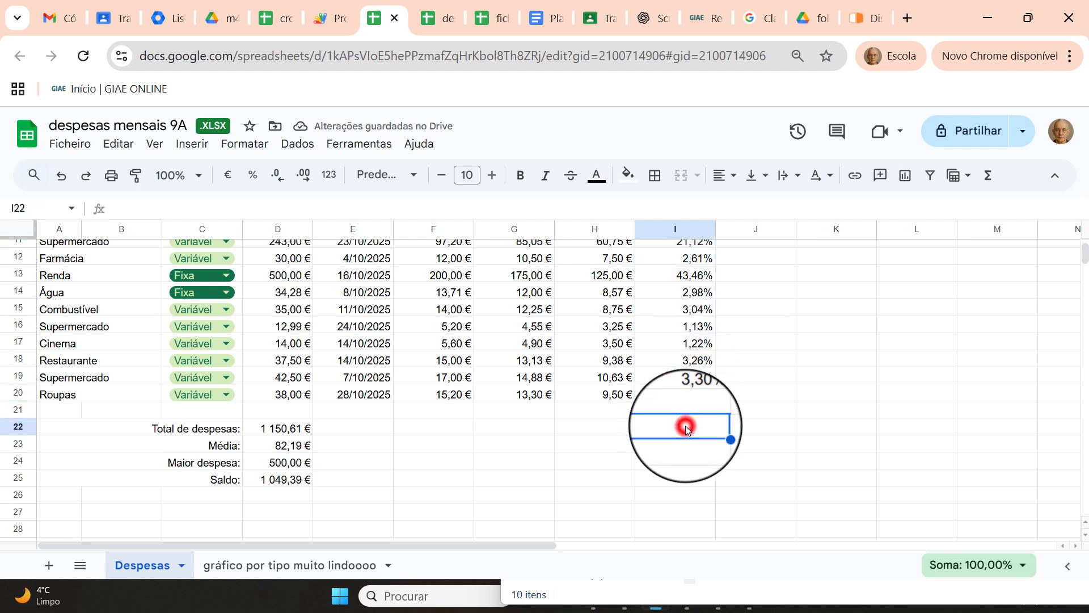
{"action": "scroll", "coordinate": [684, 427], "scroll_direction": "up", "scroll_amount": 2}
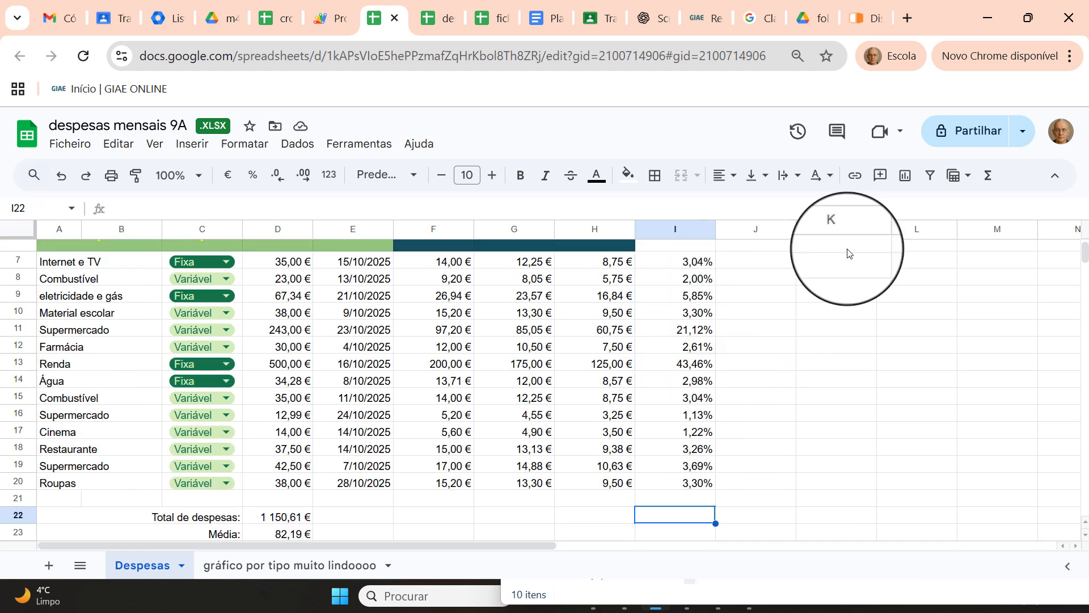
{"action": "left_click", "coordinate": [987, 175]}
{"action": "left_click", "coordinate": [928, 216]}
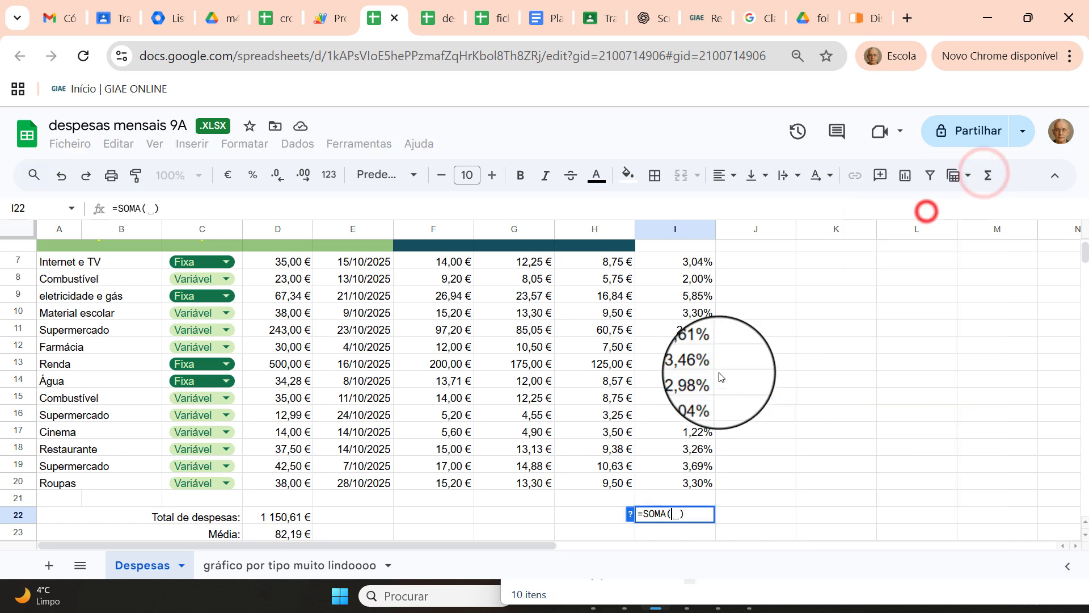
{"action": "left_click_drag", "start_coordinate": [686, 261], "coordinate": [692, 481]}
{"action": "key", "text": "Return"}
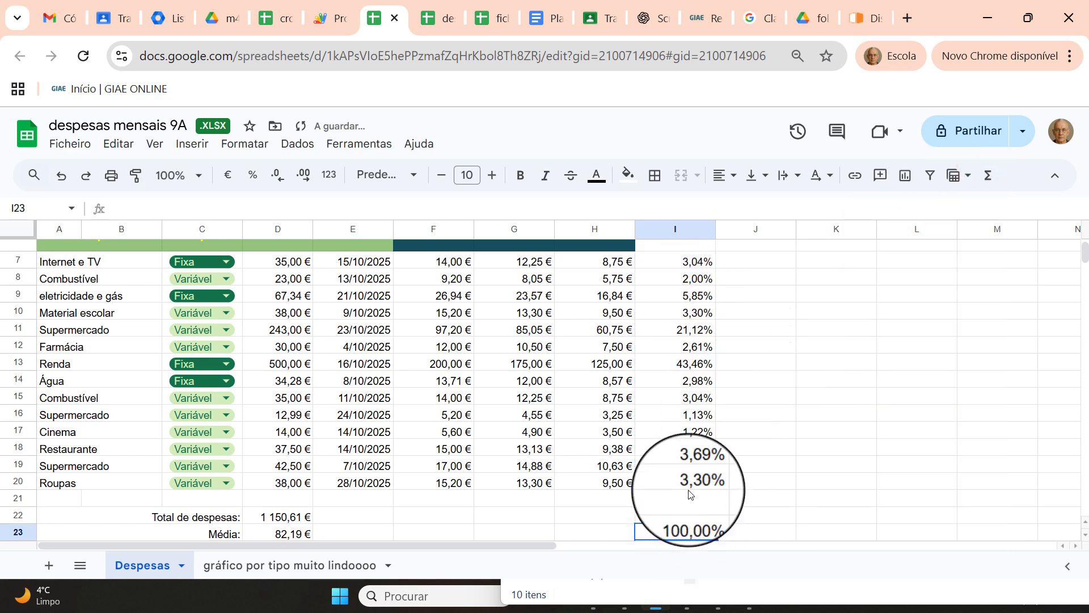
{"action": "scroll", "coordinate": [689, 454], "scroll_direction": "up", "scroll_amount": 2}
{"action": "scroll", "coordinate": [690, 451], "scroll_direction": "down", "scroll_amount": 3}
{"action": "scroll", "coordinate": [692, 449], "scroll_direction": "up", "scroll_amount": 2}
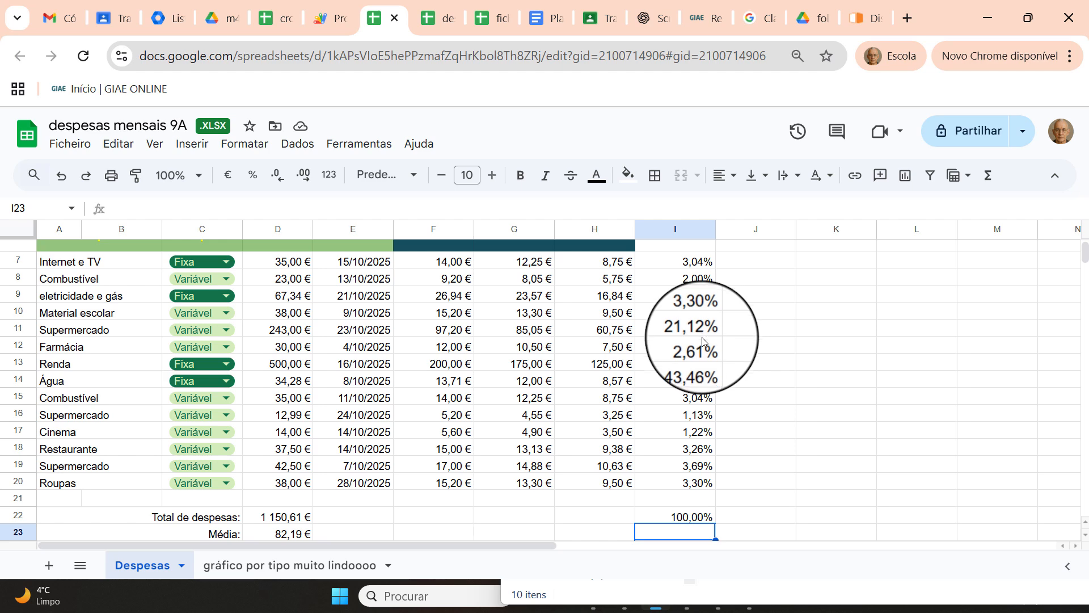
{"action": "scroll", "coordinate": [702, 340], "scroll_direction": "down", "scroll_amount": 2}
{"action": "scroll", "coordinate": [695, 374], "scroll_direction": "up", "scroll_amount": 2}
Copy the formatting of the merged "Total de despesas:" label cell to A26:C28.
{"action": "scroll", "coordinate": [696, 363], "scroll_direction": "down", "scroll_amount": 2}
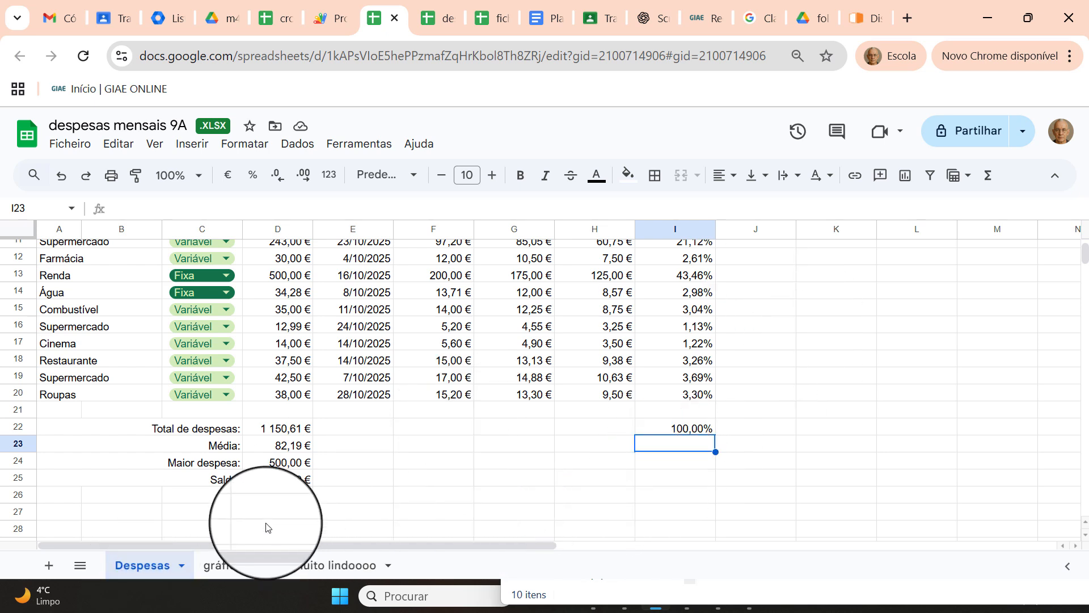
{"action": "left_click", "coordinate": [268, 496]}
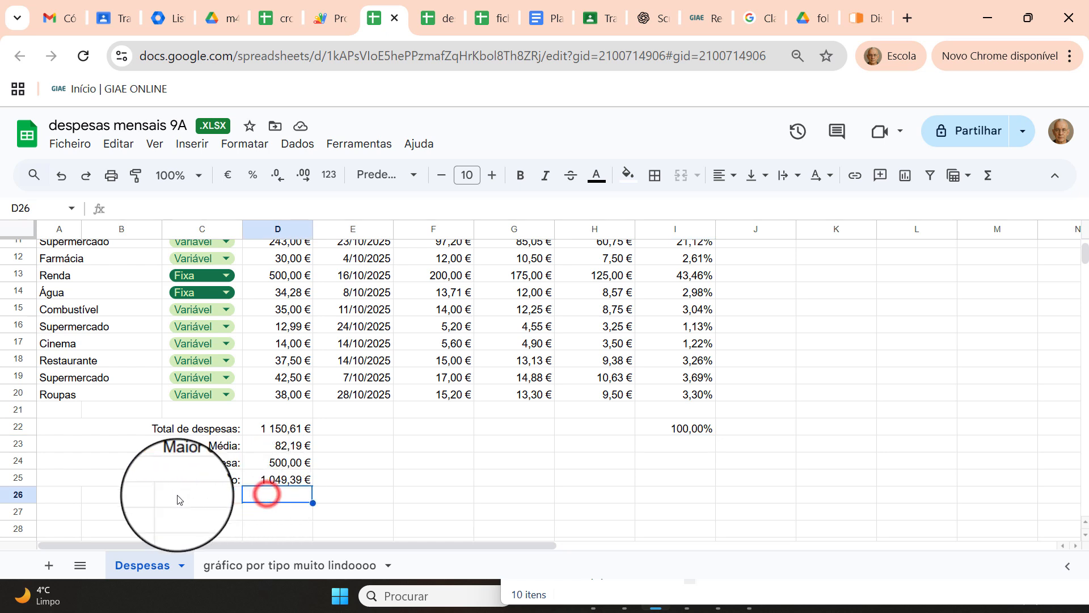
{"action": "left_click", "coordinate": [123, 432]}
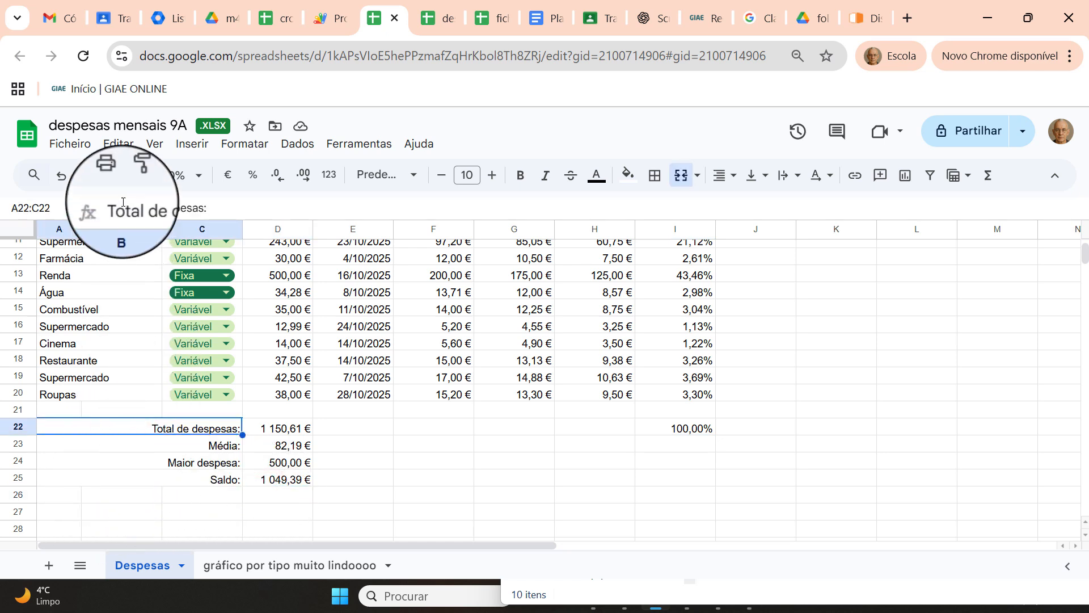
{"action": "left_click", "coordinate": [134, 179]}
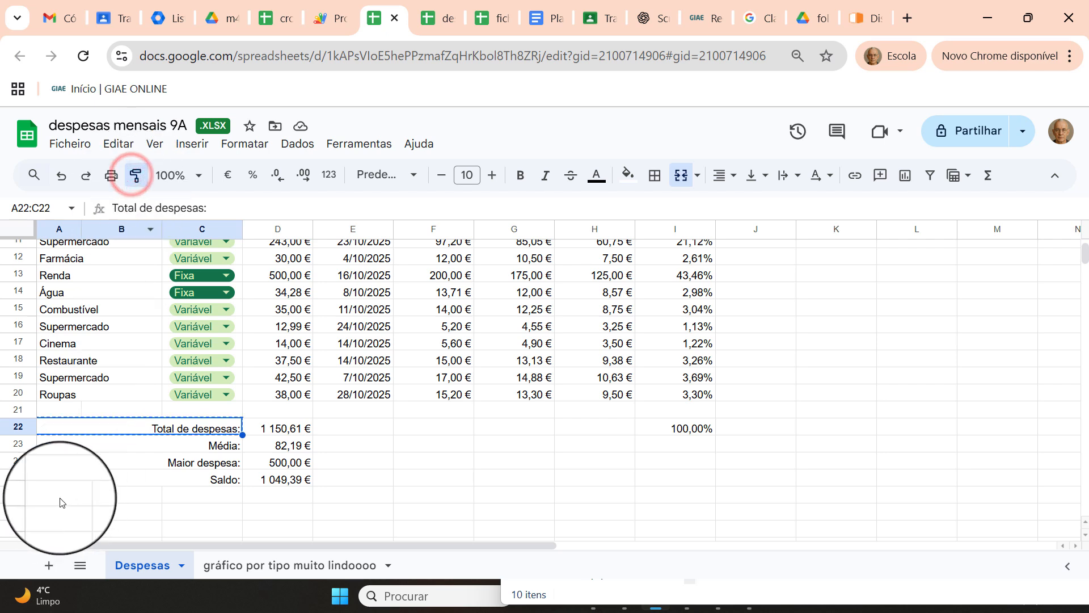
{"action": "mouse_move", "coordinate": [60, 494]}
{"action": "left_mouse_down"}
{"action": "mouse_move", "coordinate": [223, 498]}
{"action": "mouse_move", "coordinate": [231, 532]}
{"action": "left_mouse_up"}
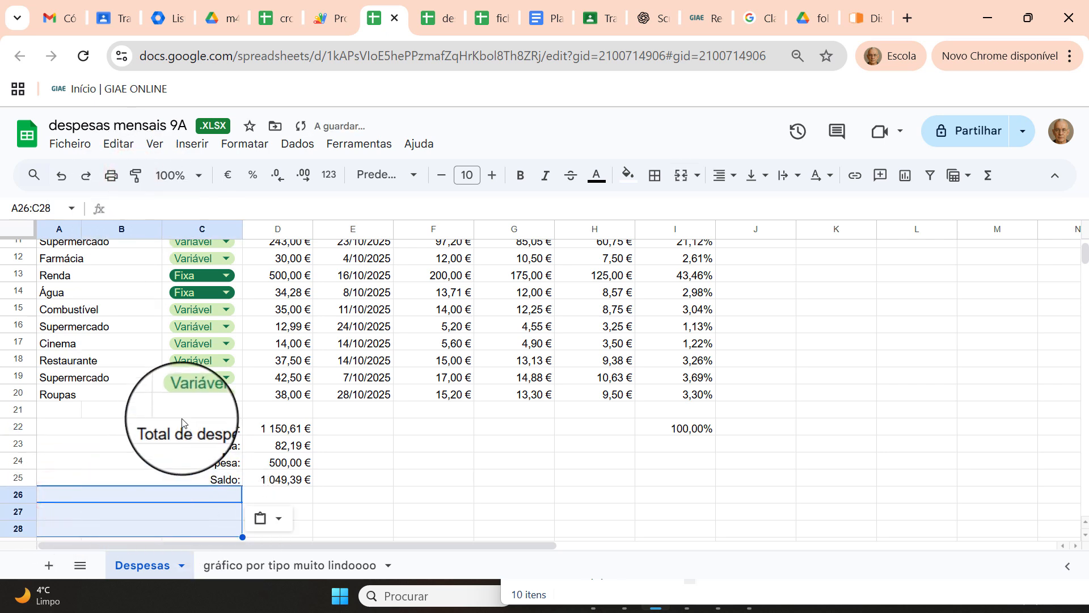
Enter the labels "Total fixo" in the merged cell of row 26 and "Total var" in row 27.
{"action": "left_click", "coordinate": [201, 499]}
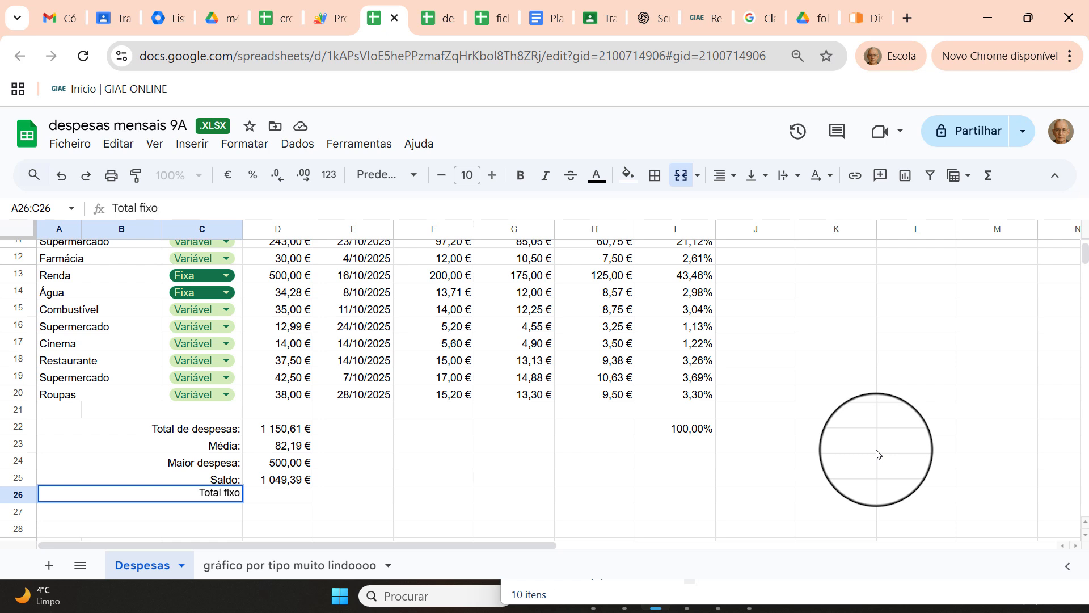
{"action": "left_click", "coordinate": [203, 514]}
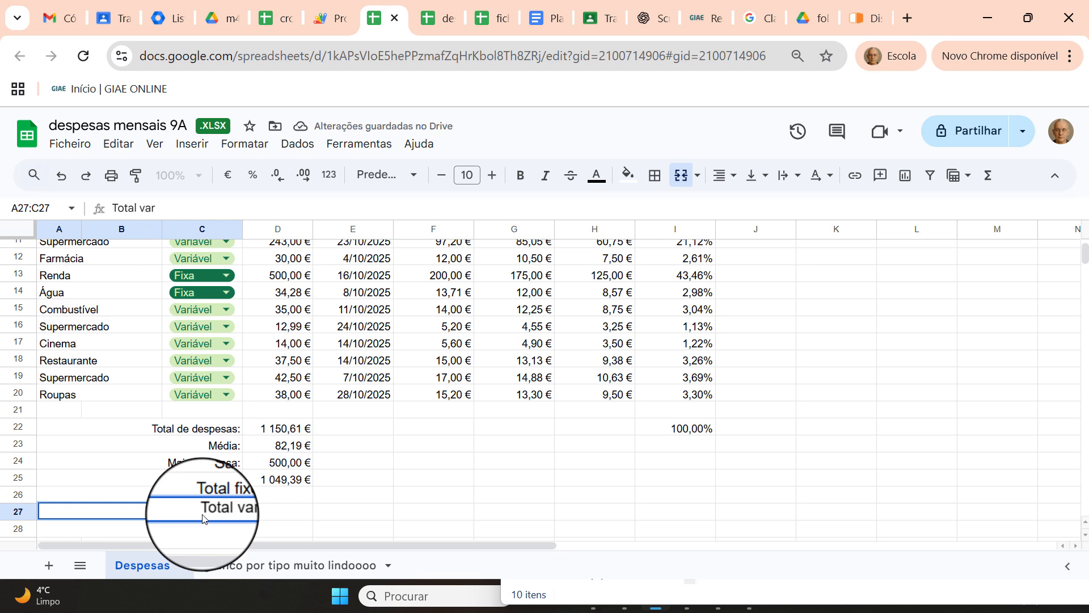
{"action": "left_click", "coordinate": [275, 497]}
{"action": "scroll", "coordinate": [307, 498], "scroll_direction": "up", "scroll_amount": 3}
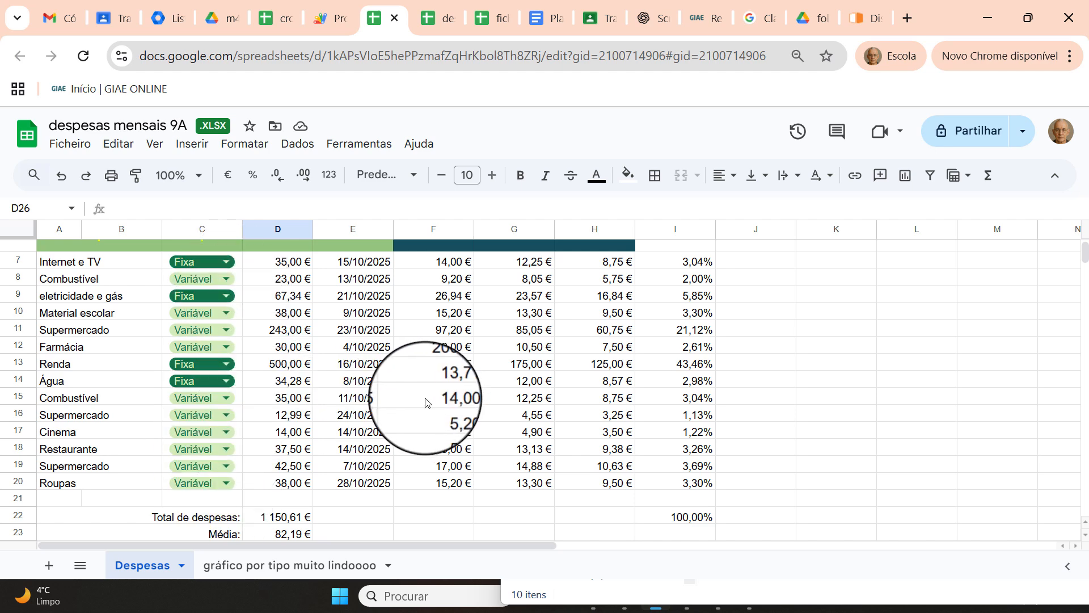
{"action": "scroll", "coordinate": [427, 402], "scroll_direction": "down", "scroll_amount": 2}
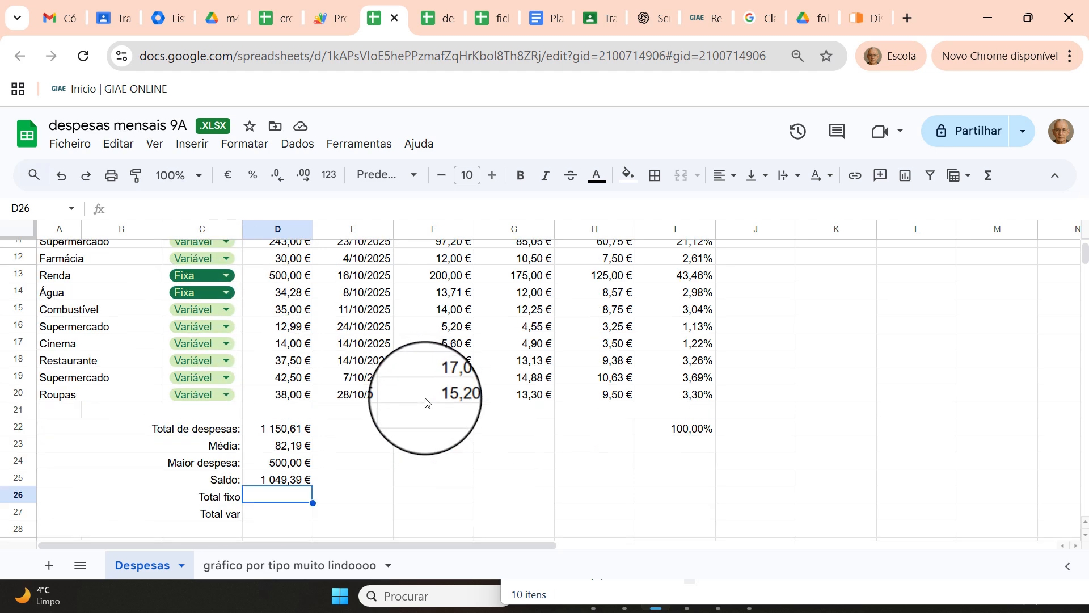
Insert the SOMA.SE function from the Matemática category into D26, next to "Total fixo".
{"action": "left_click", "coordinate": [989, 174]}
{"action": "mouse_move", "coordinate": [964, 380]}
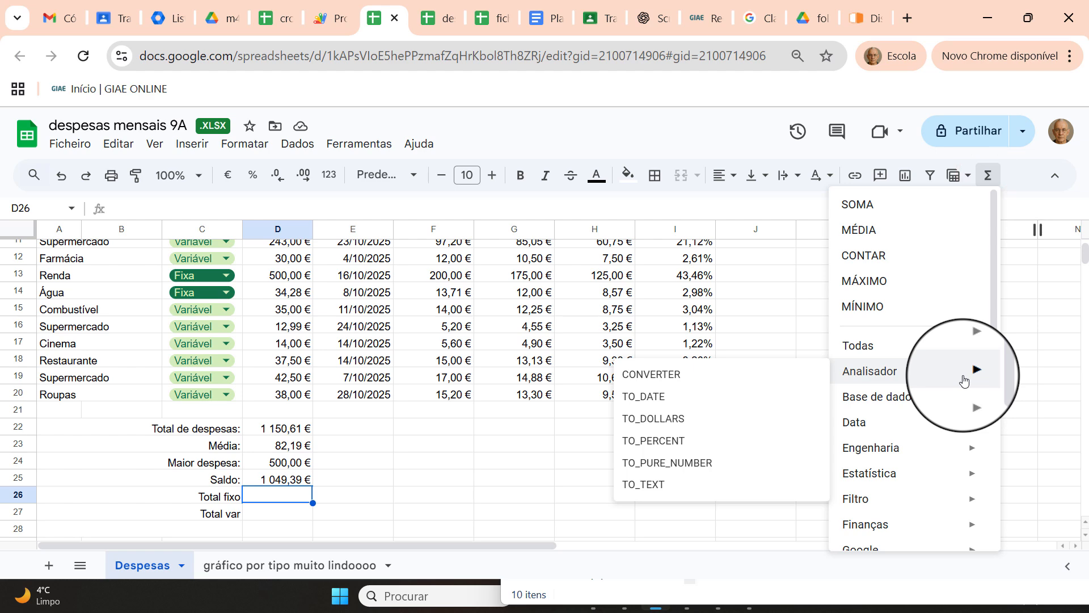
{"action": "scroll", "coordinate": [964, 380], "scroll_direction": "down", "scroll_amount": 3}
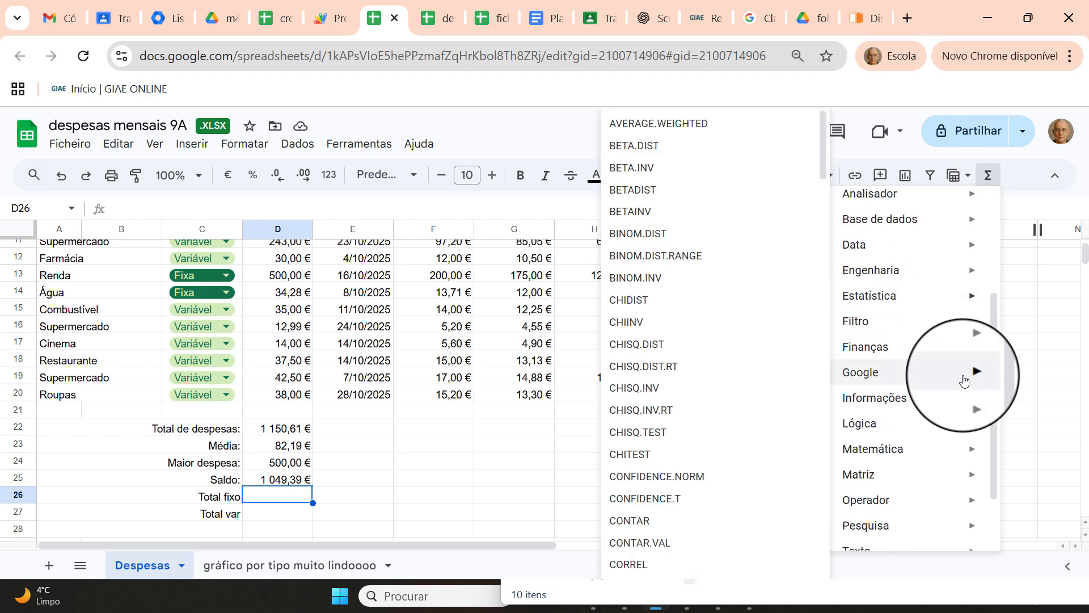
{"action": "mouse_move", "coordinate": [901, 455]}
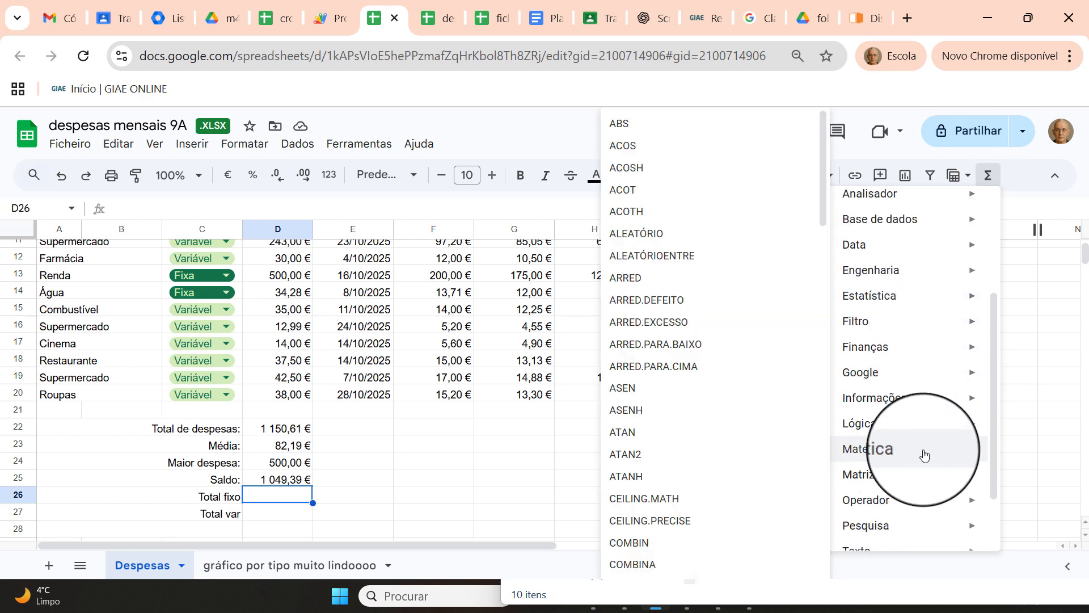
{"action": "scroll", "coordinate": [916, 341], "scroll_direction": "up", "scroll_amount": 3}
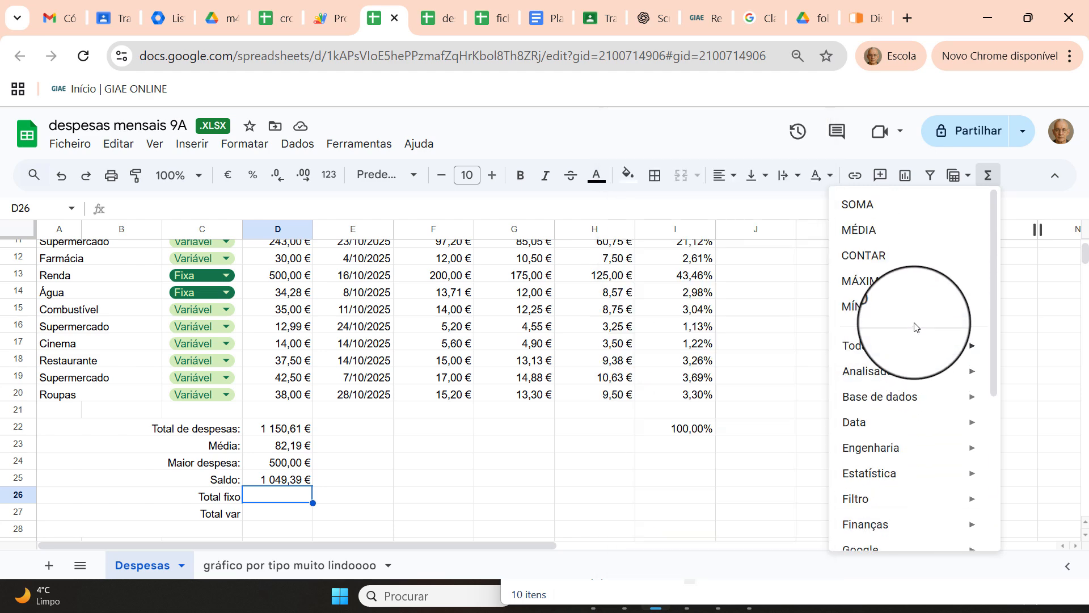
{"action": "scroll", "coordinate": [917, 431], "scroll_direction": "down", "scroll_amount": 3}
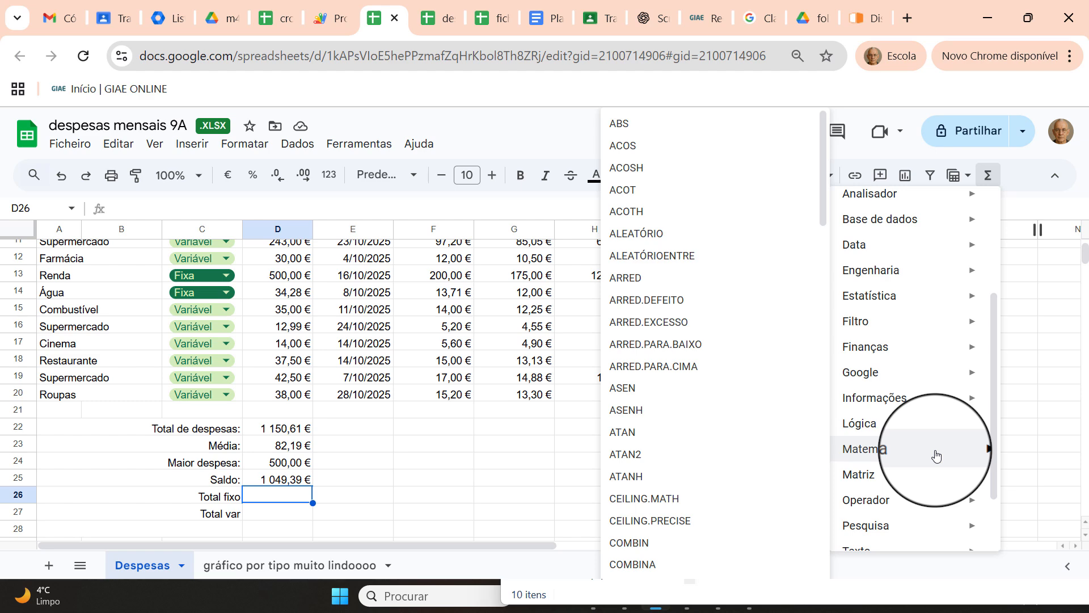
{"action": "scroll", "coordinate": [761, 457], "scroll_direction": "down", "scroll_amount": 10}
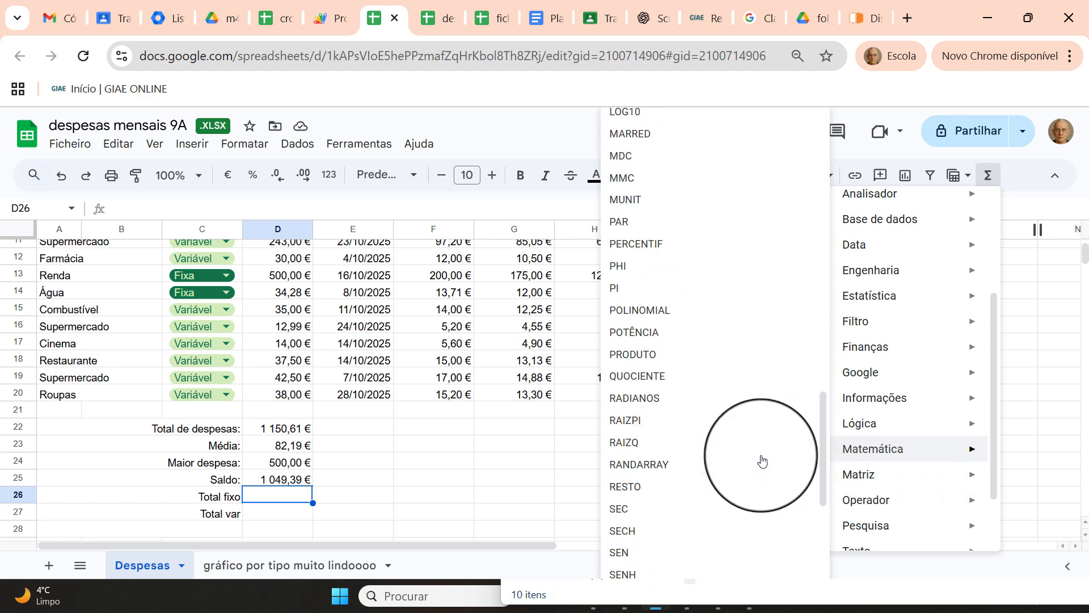
{"action": "scroll", "coordinate": [762, 461], "scroll_direction": "down", "scroll_amount": 4}
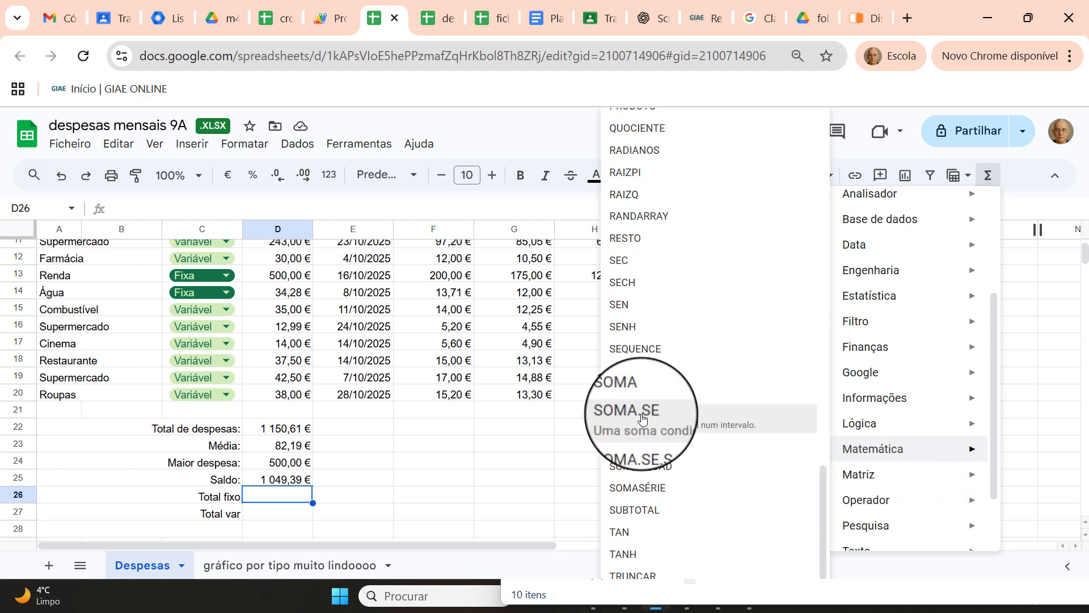
{"action": "left_click", "coordinate": [739, 420]}
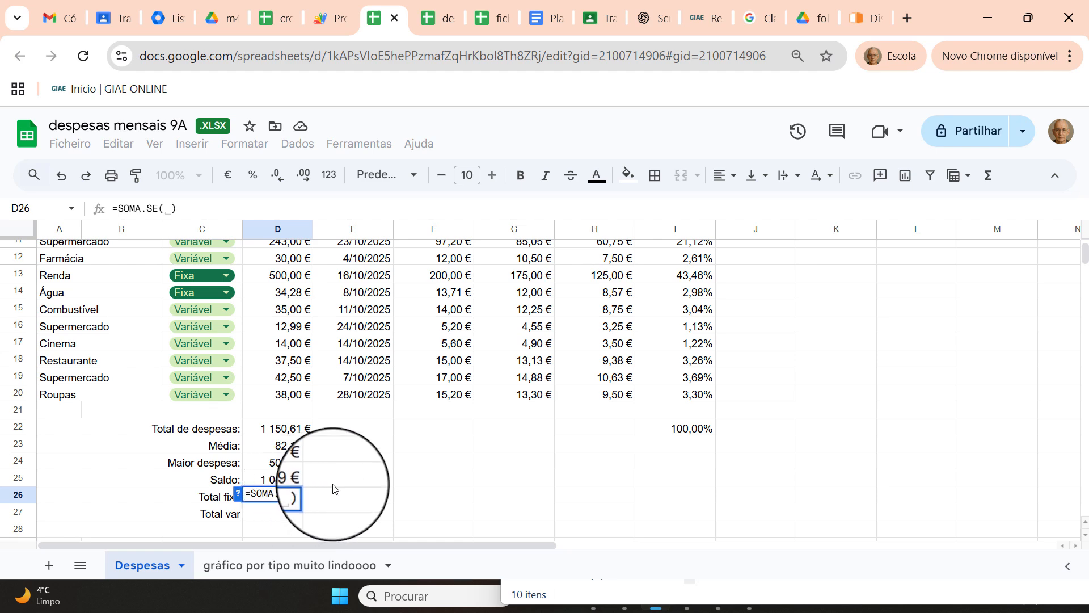
Complete the D26 formula as =SOMA.SE(C7:C20;"Fixa";D7:D20) to sum the fixed expenses.
{"action": "scroll", "coordinate": [333, 489], "scroll_direction": "up", "scroll_amount": 2}
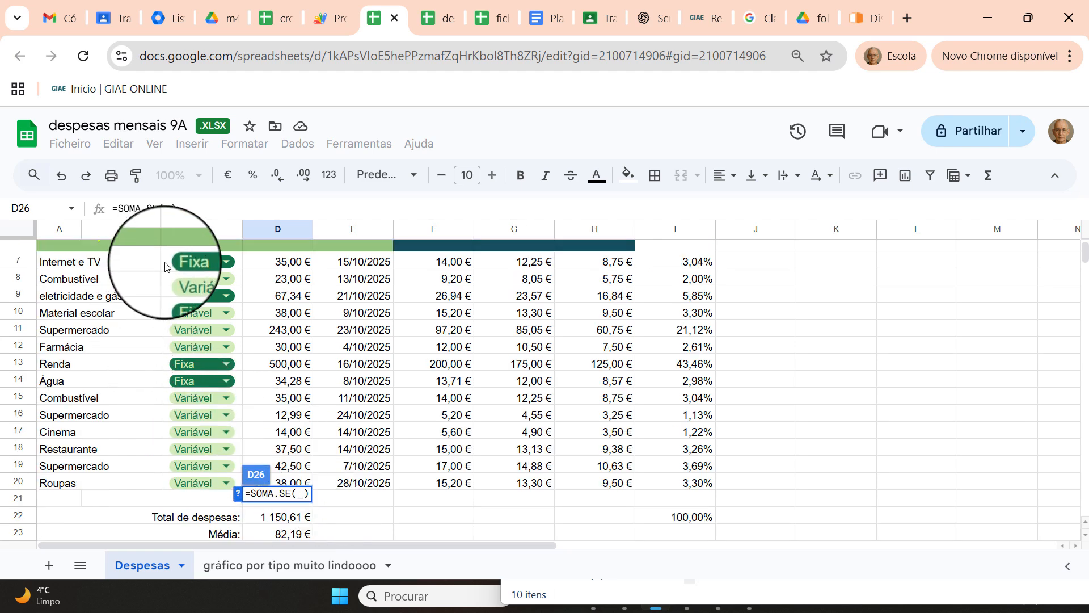
{"action": "left_click_drag", "start_coordinate": [165, 267], "coordinate": [169, 485]}
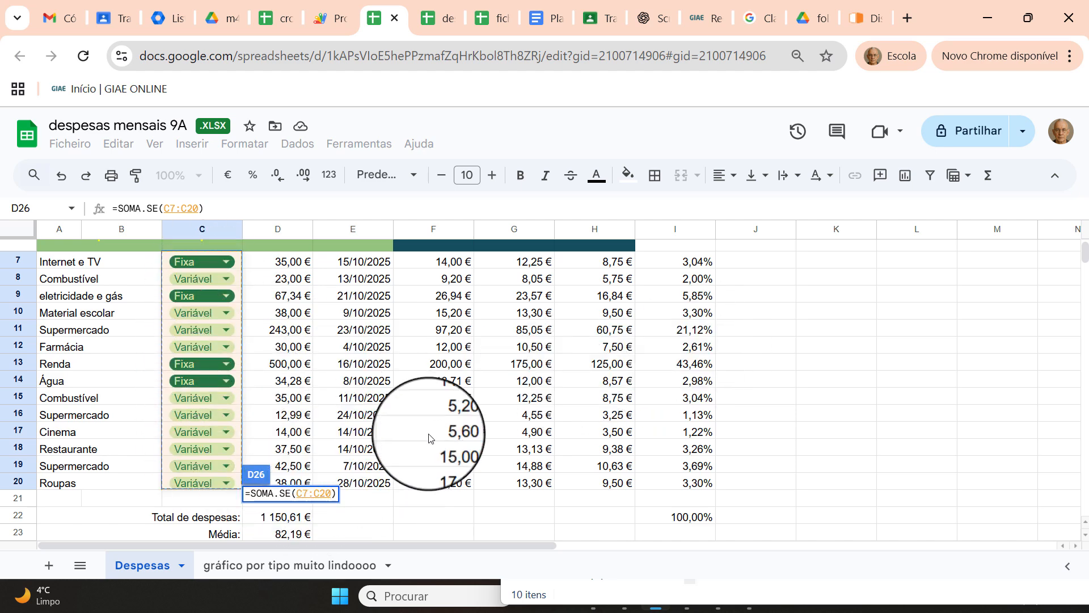
{"action": "type", "text": ";"}
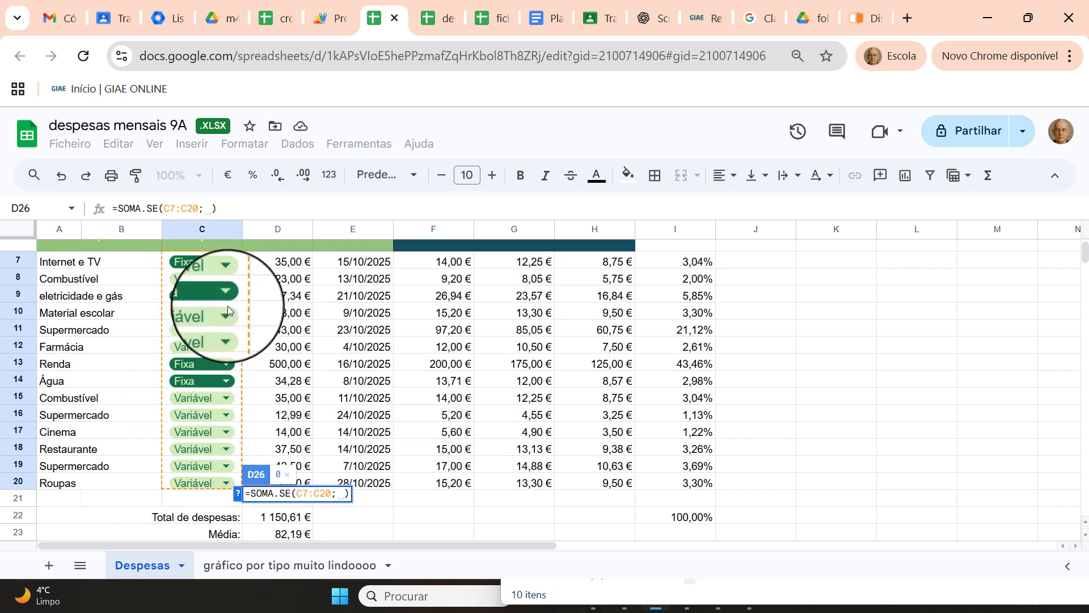
{"action": "type", "text": "\"Fixa\";"}
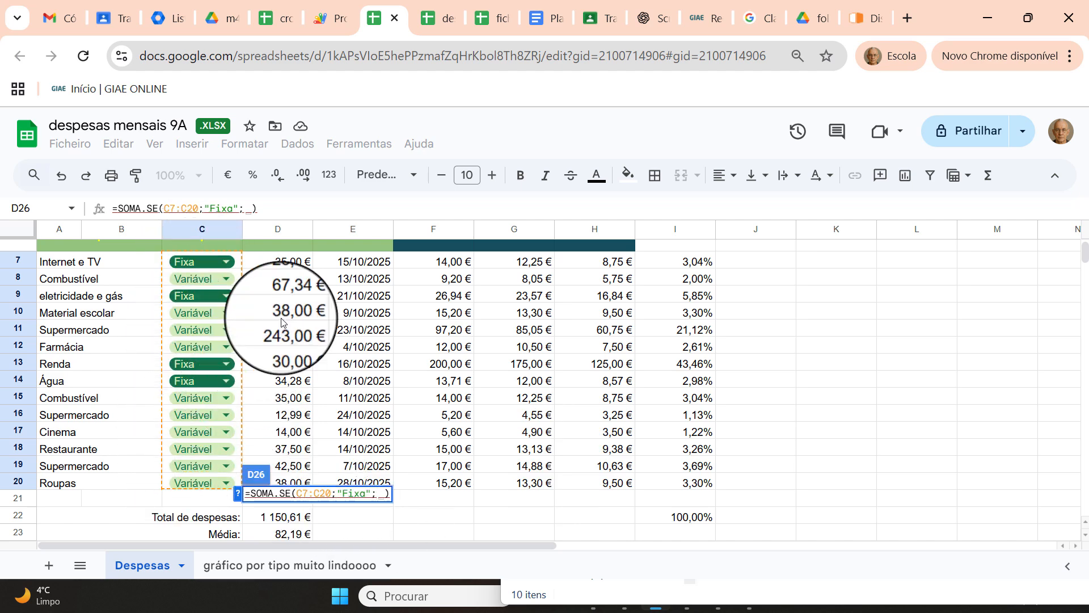
{"action": "scroll", "coordinate": [281, 322], "scroll_direction": "up", "scroll_amount": 2}
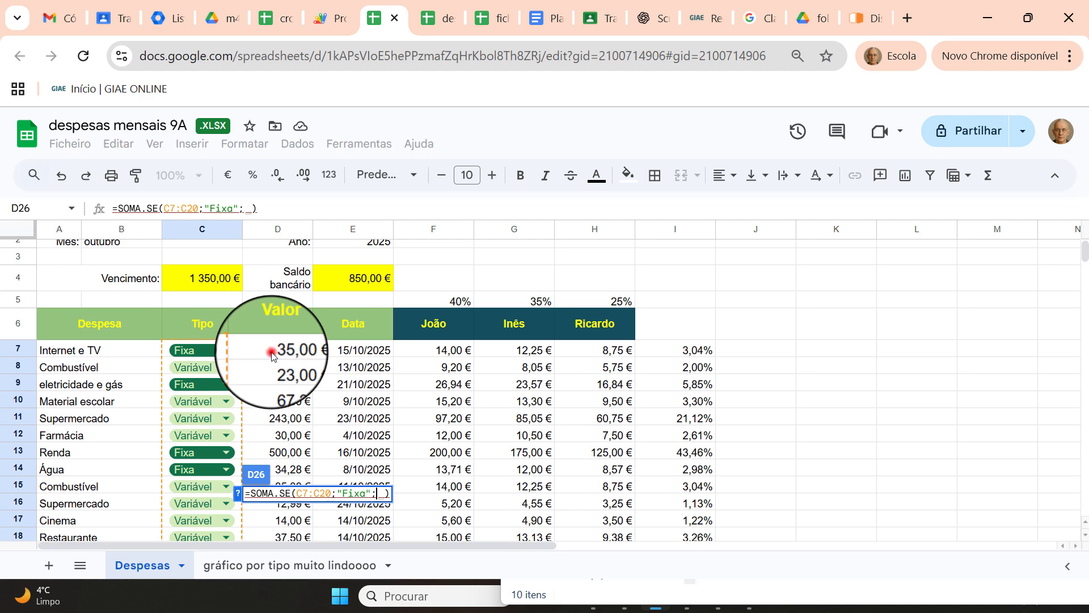
{"action": "left_click_drag", "start_coordinate": [272, 355], "coordinate": [281, 485]}
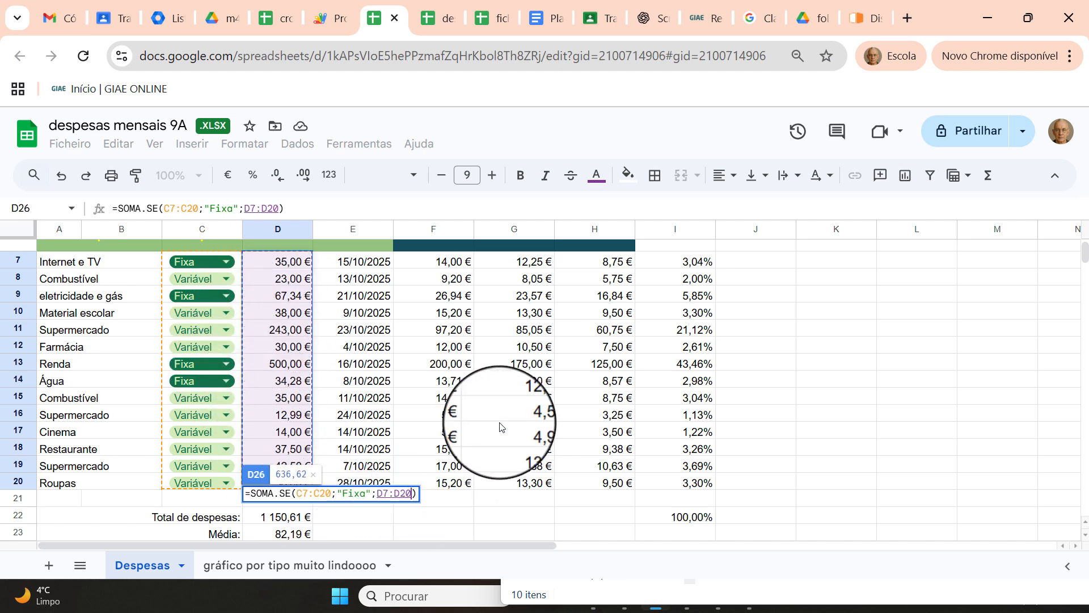
{"action": "key", "text": "Return"}
{"action": "left_click", "coordinate": [323, 519]}
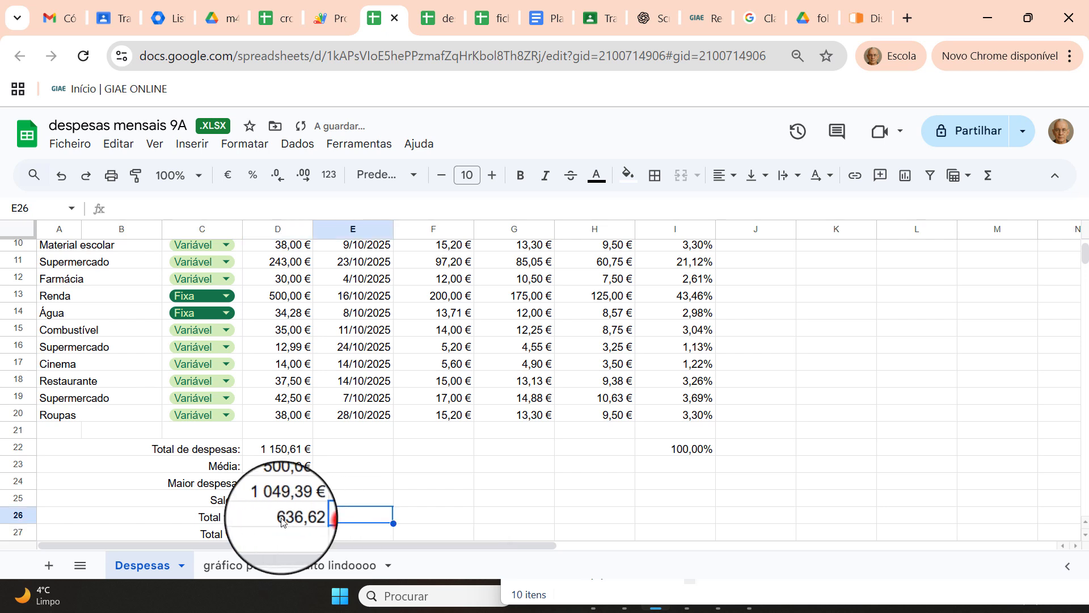
Copy the D26 formula text into D27 and replace its criterion with "Variavel".
{"action": "left_click", "coordinate": [283, 519]}
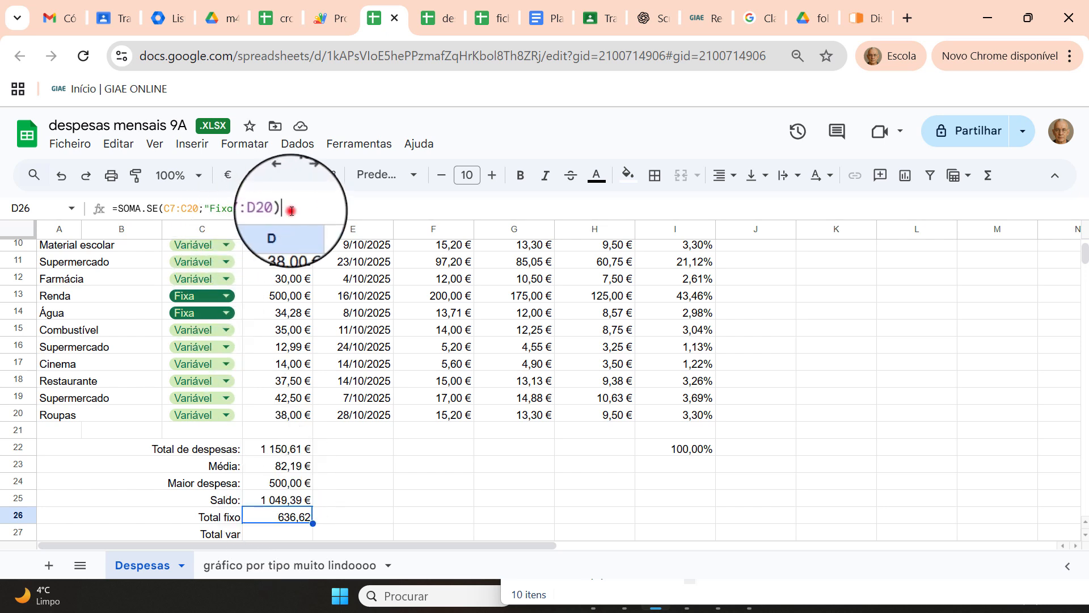
{"action": "left_click_drag", "start_coordinate": [291, 209], "coordinate": [112, 208]}
{"action": "key", "text": "ctrl+c"}
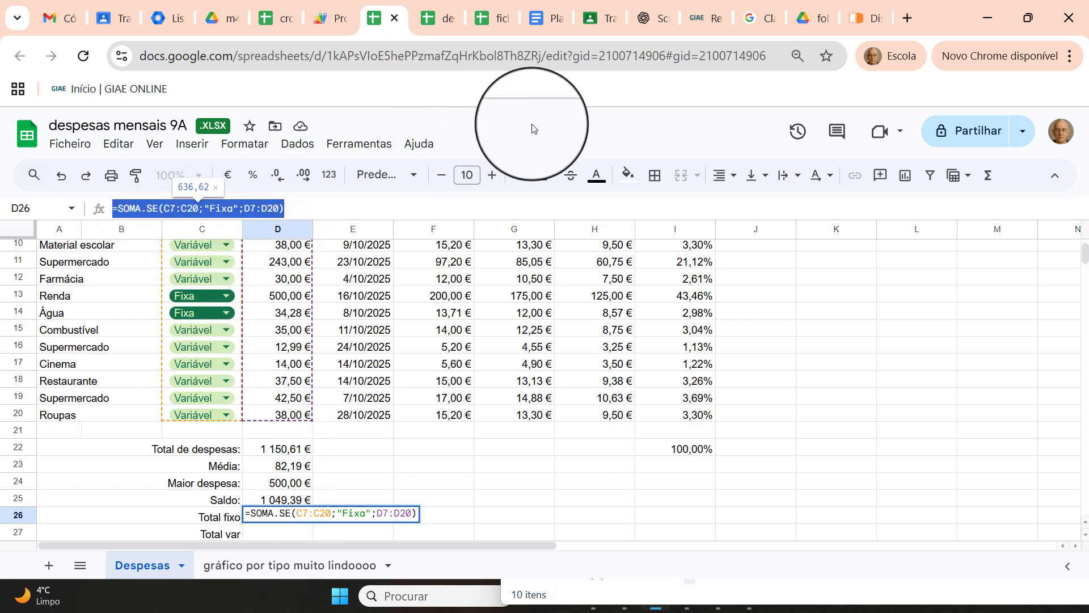
{"action": "key", "text": "Escape"}
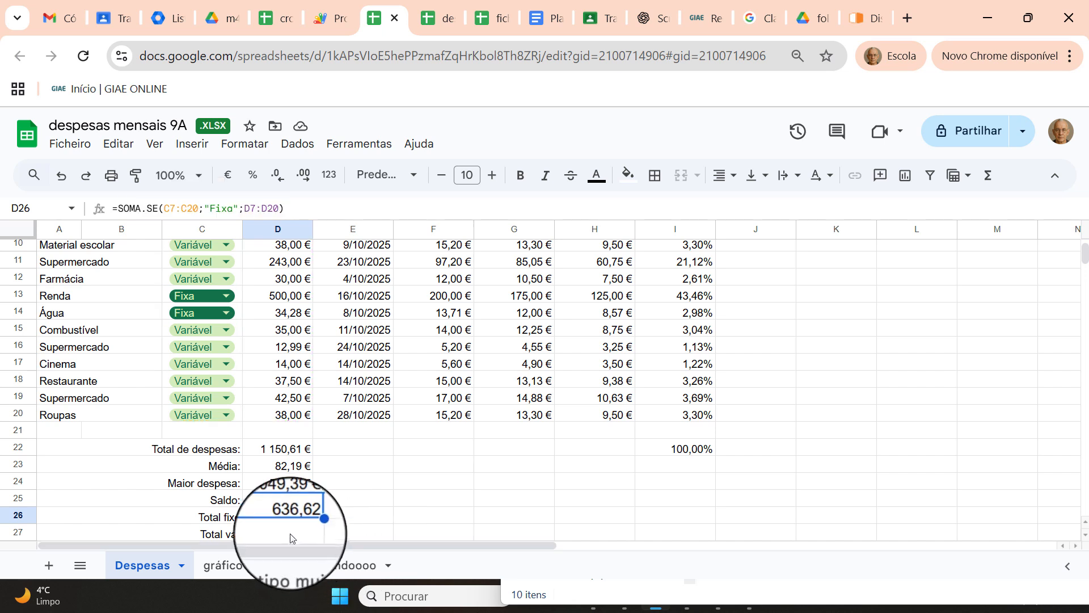
{"action": "left_click", "coordinate": [288, 534]}
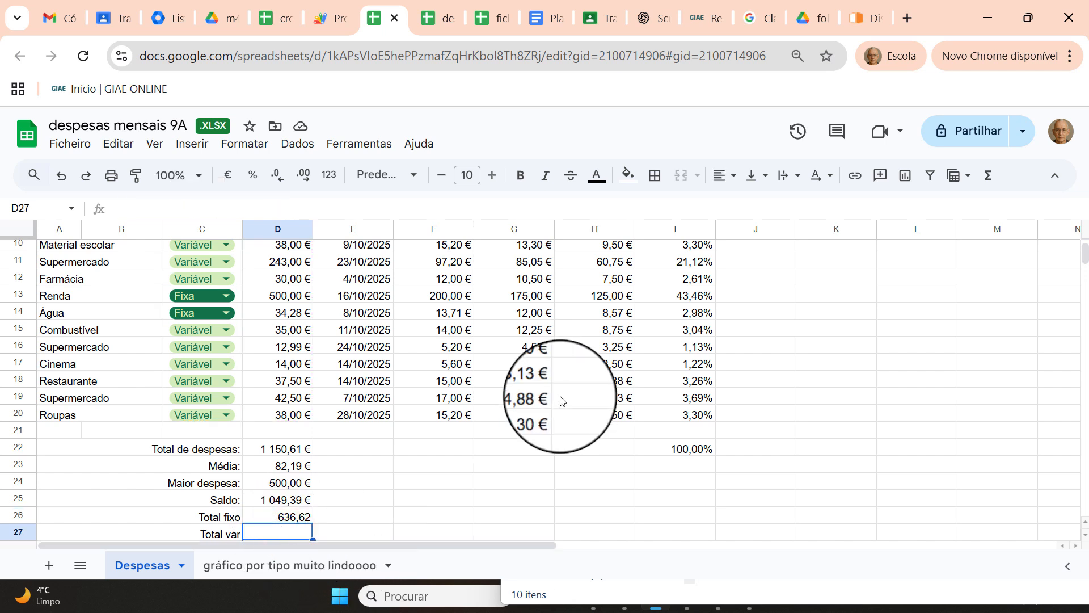
{"action": "key", "text": "ctrl+v"}
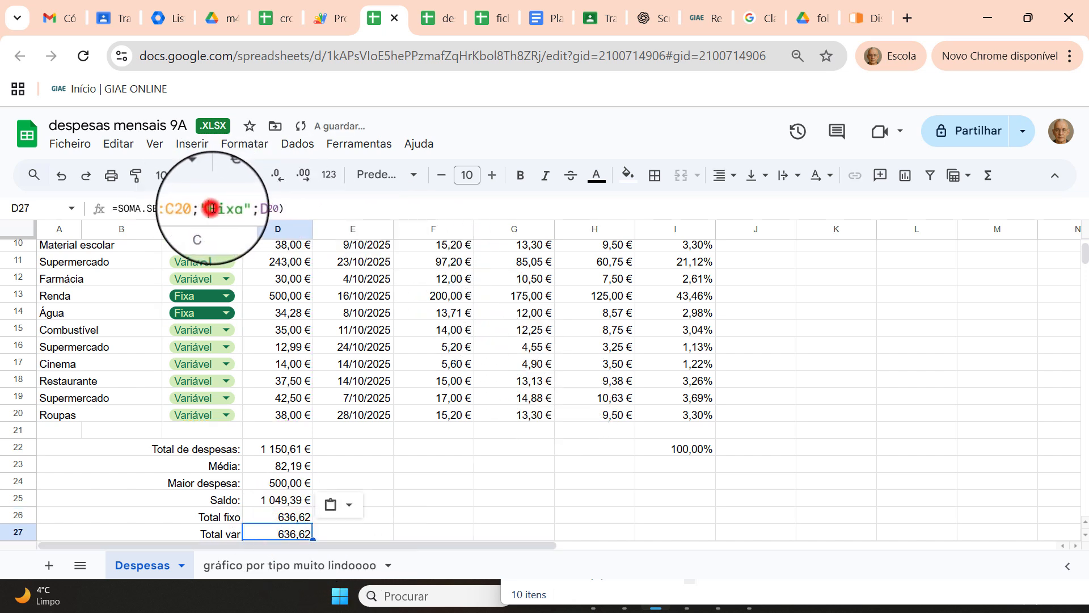
{"action": "left_click_drag", "start_coordinate": [211, 209], "coordinate": [231, 208]}
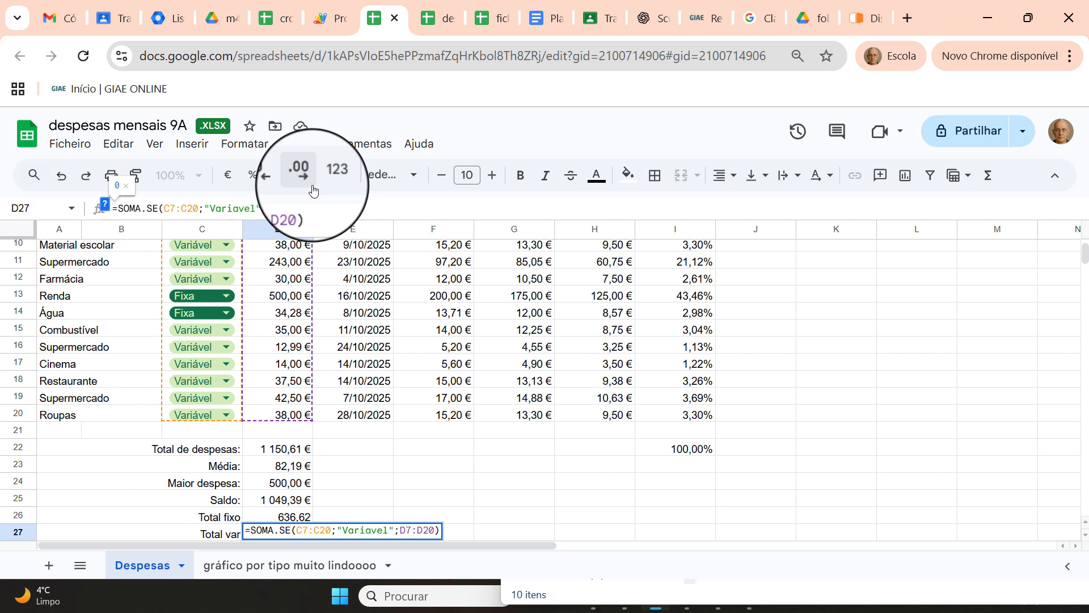
{"action": "key", "text": "Return"}
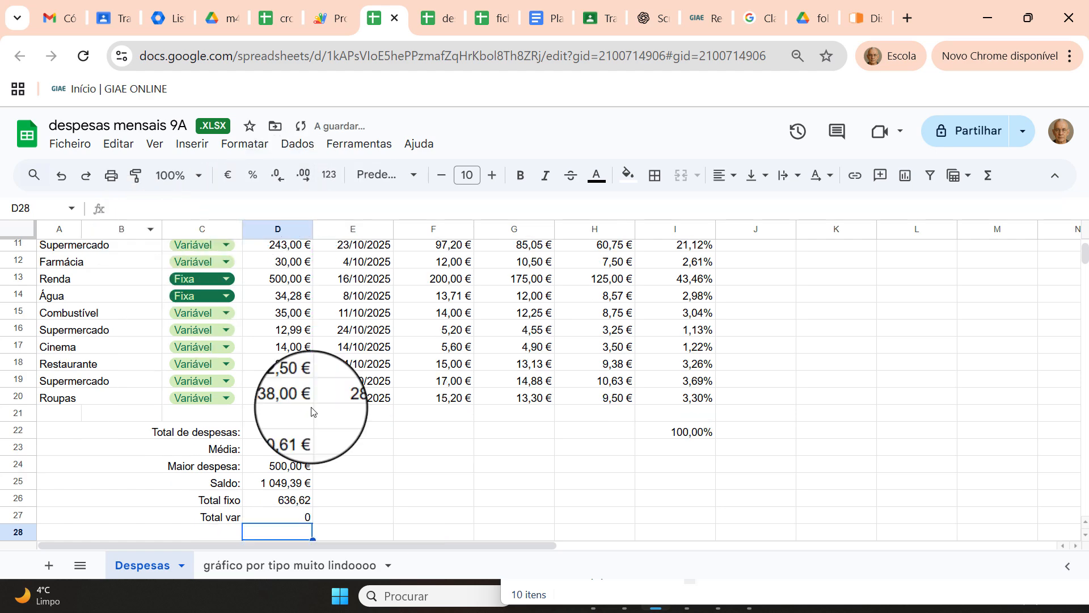
Correct the criterion in the D27 SOMA.SE formula to the accented "Variável", matching the type column.
{"action": "left_click", "coordinate": [307, 515]}
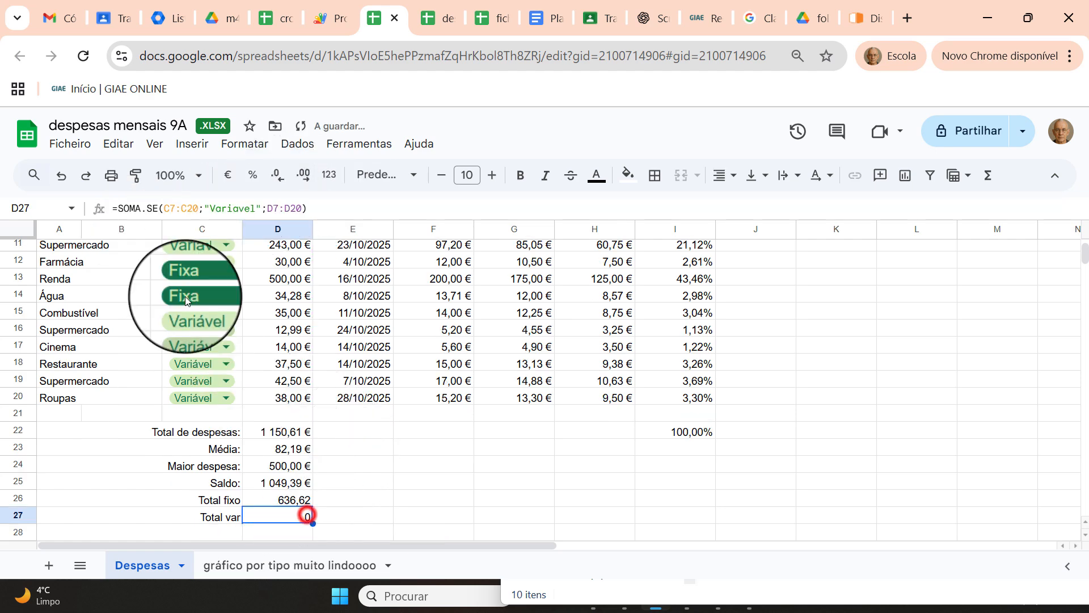
{"action": "left_click", "coordinate": [238, 209]}
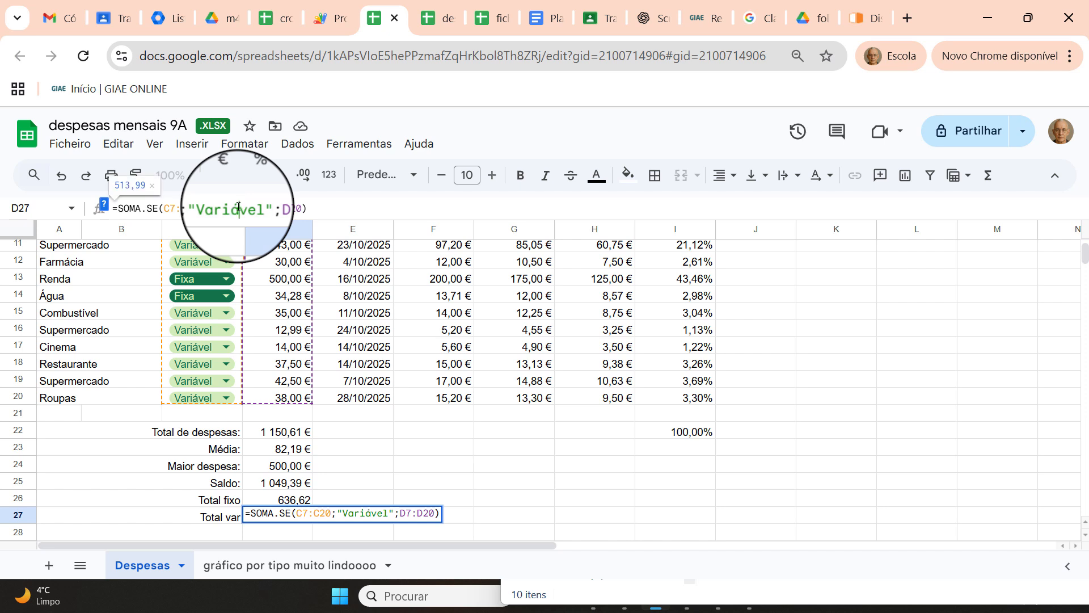
{"action": "key", "text": "Return"}
{"action": "left_click", "coordinate": [303, 517]}
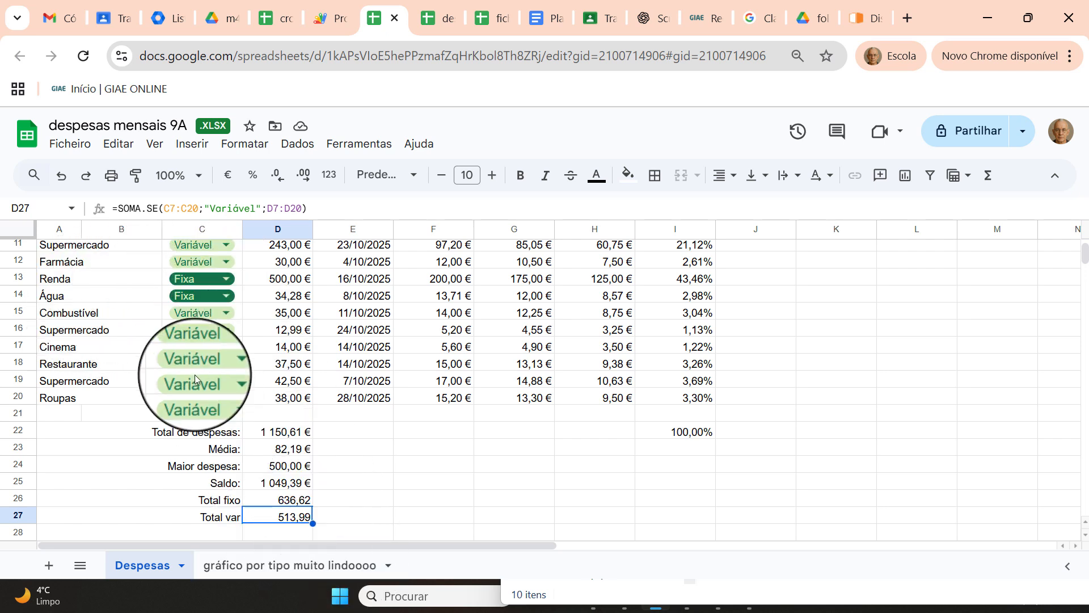
Test the conditional totals by switching the Renda type in C13 to Variável and back to Fixa.
{"action": "left_click", "coordinate": [225, 278]}
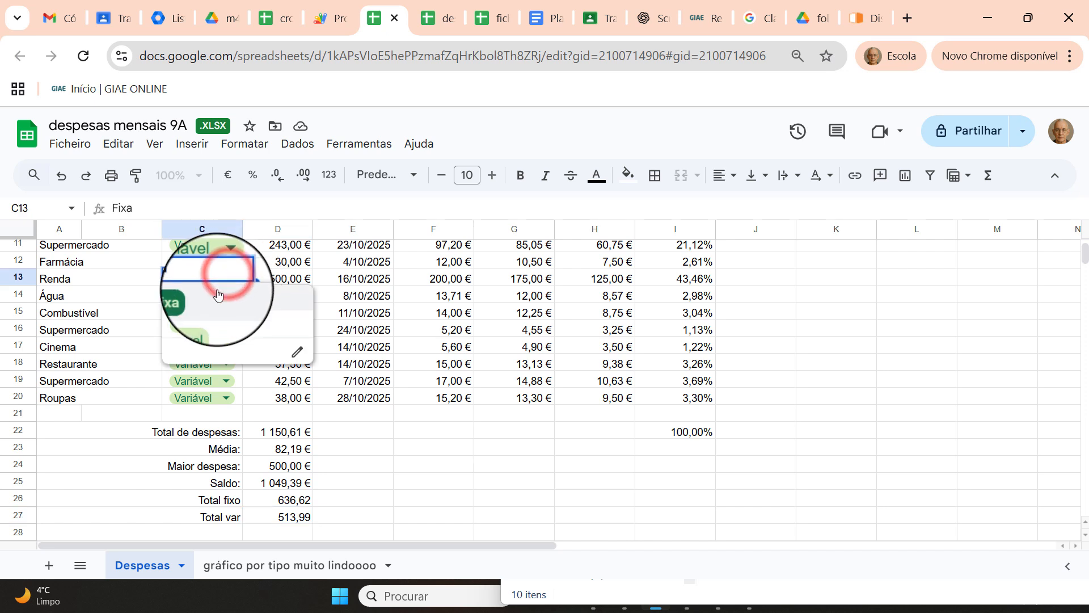
{"action": "left_click", "coordinate": [206, 321]}
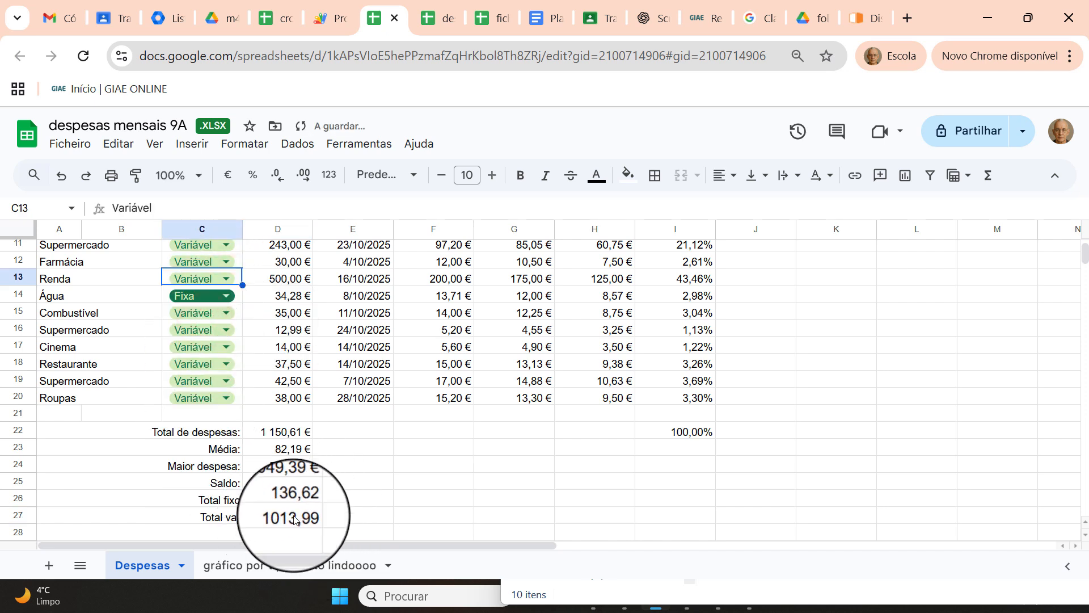
{"action": "left_click", "coordinate": [229, 280]}
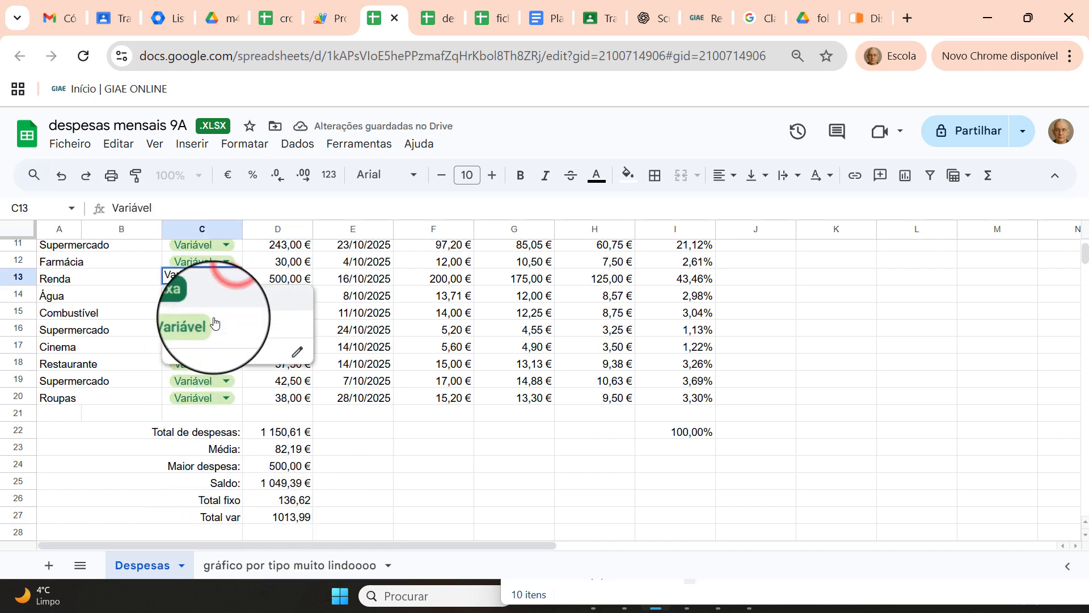
{"action": "left_click", "coordinate": [208, 325]}
{"action": "left_click", "coordinate": [226, 279]}
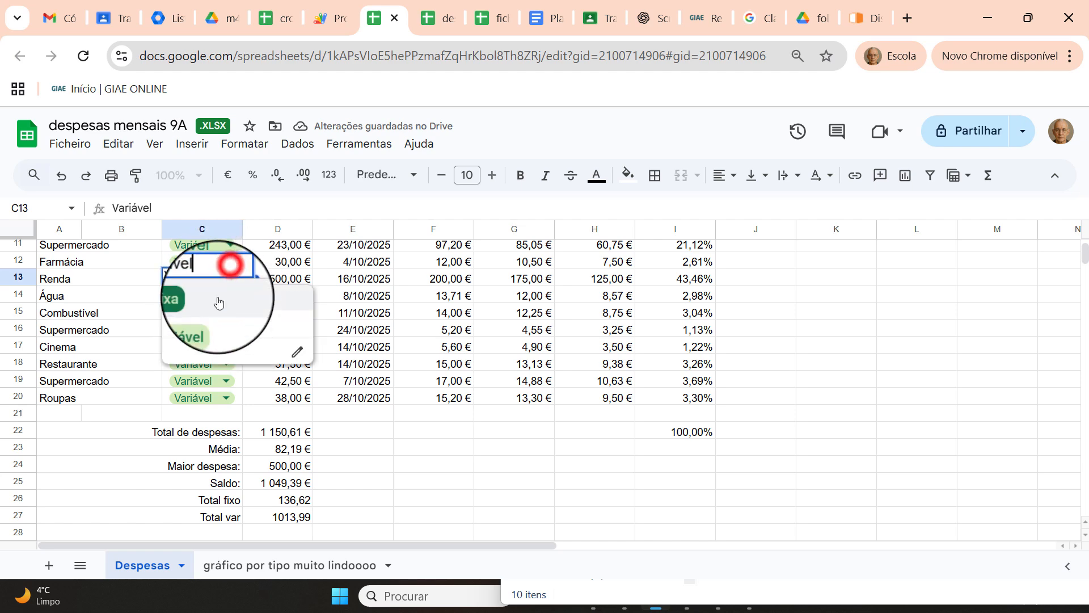
{"action": "left_click", "coordinate": [205, 301]}
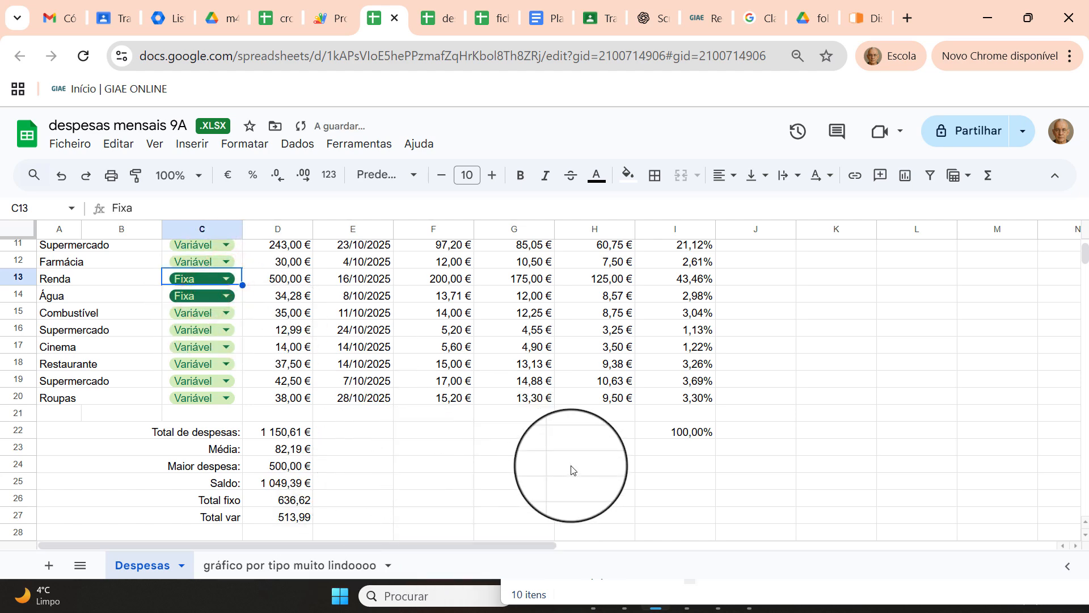
Enter the label "Observação" in the merged cell A28:C28, below "Total var".
{"action": "scroll", "coordinate": [581, 465], "scroll_direction": "up", "scroll_amount": 3}
{"action": "scroll", "coordinate": [582, 465], "scroll_direction": "down", "scroll_amount": 3}
{"action": "scroll", "coordinate": [582, 465], "scroll_direction": "up", "scroll_amount": 4}
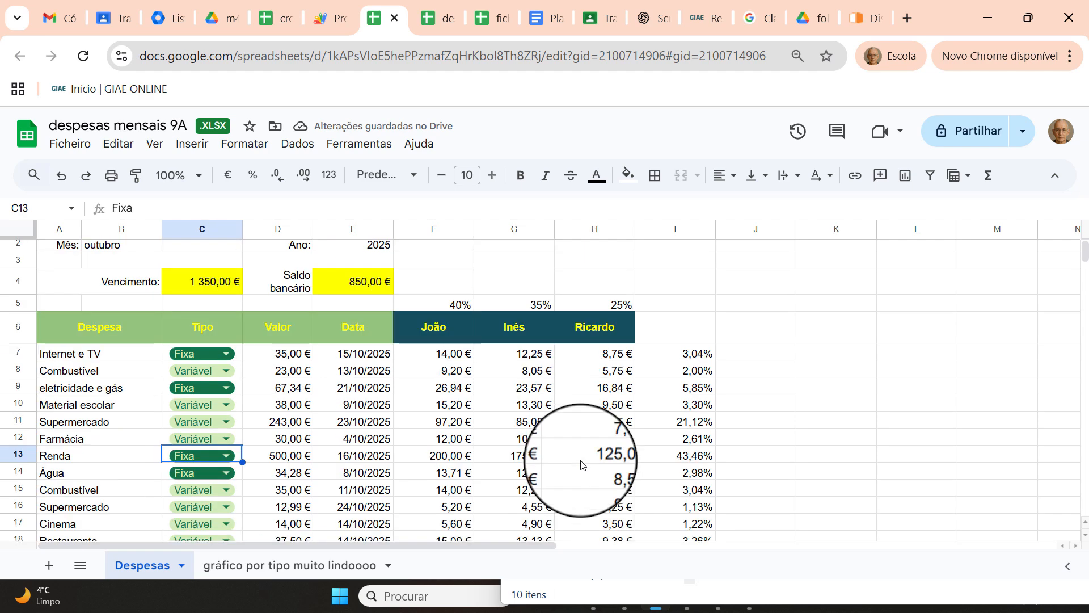
{"action": "scroll", "coordinate": [582, 465], "scroll_direction": "down", "scroll_amount": 6}
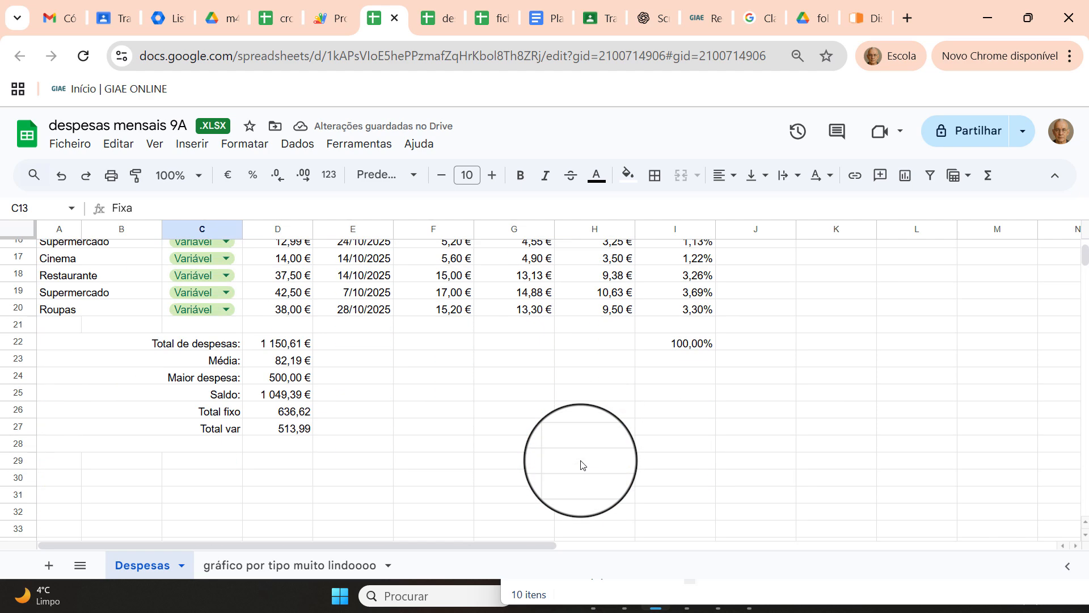
{"action": "left_click", "coordinate": [163, 446]}
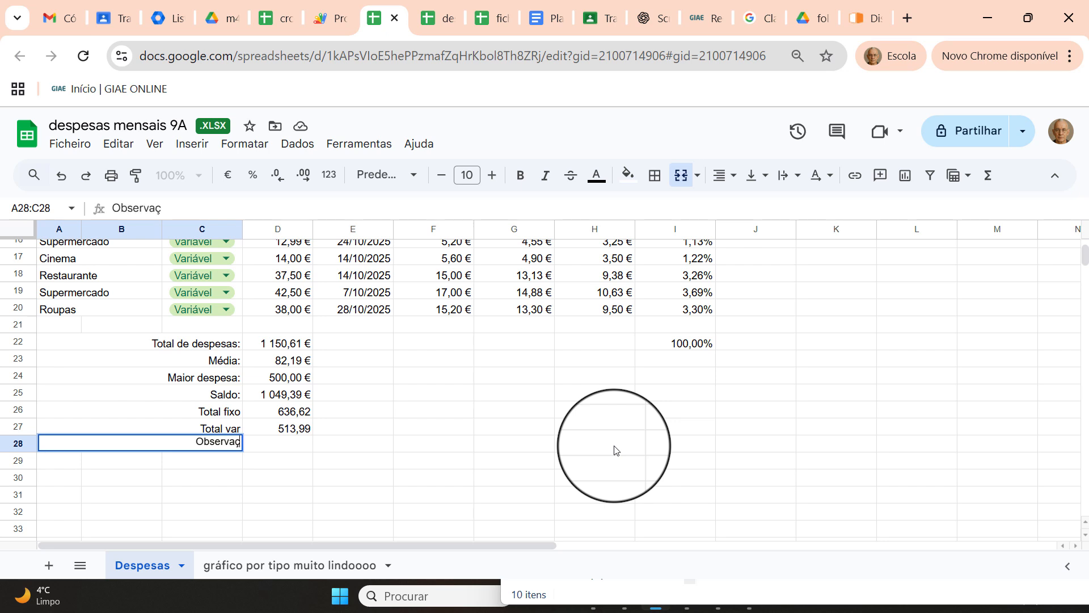
{"action": "key", "text": "Tab"}
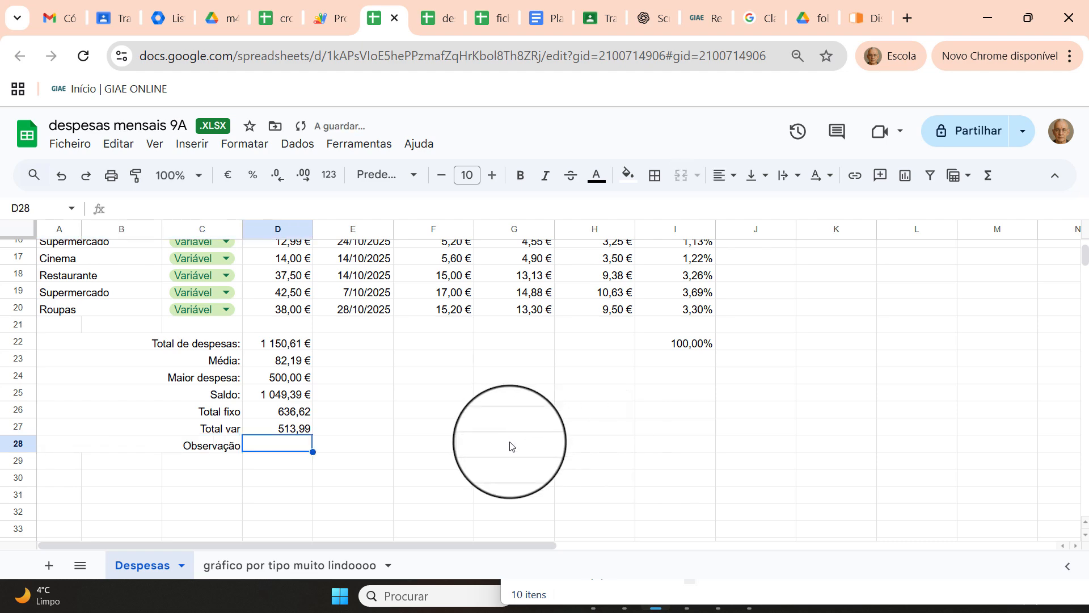
{"action": "scroll", "coordinate": [509, 447], "scroll_direction": "up", "scroll_amount": 2}
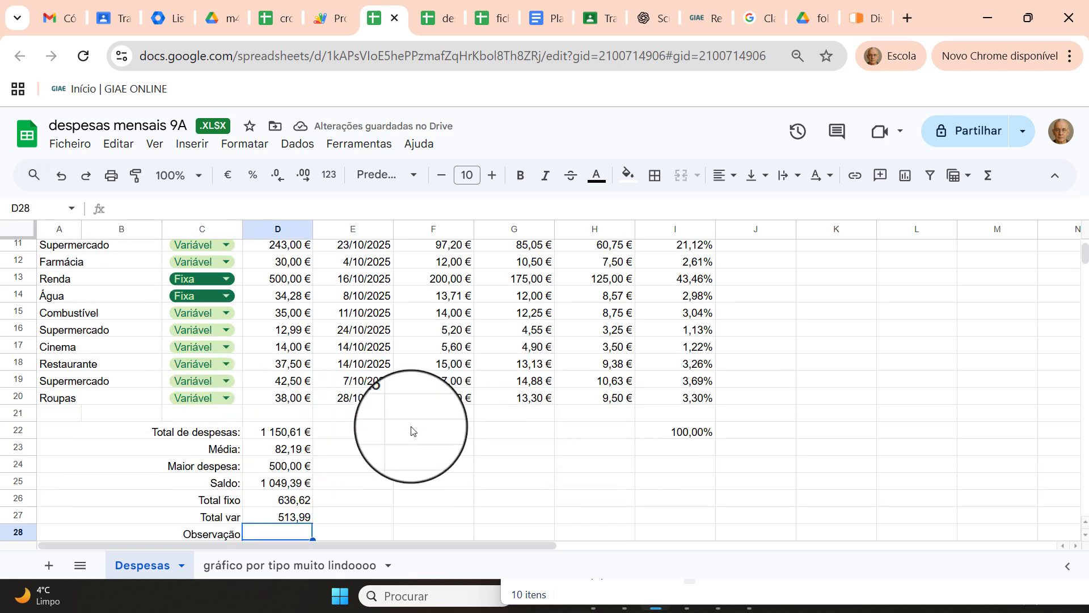
Compare the Vencimento in C4 with the total expenses in D22 and review the expense table and its summary rows.
{"action": "scroll", "coordinate": [420, 420], "scroll_direction": "up", "scroll_amount": 4}
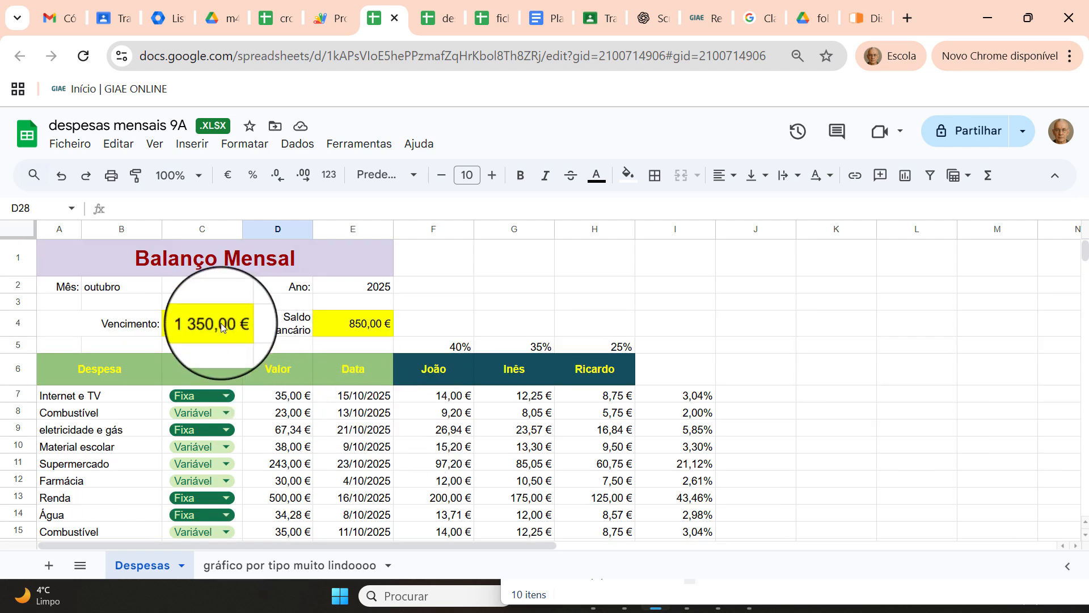
{"action": "scroll", "coordinate": [514, 390], "scroll_direction": "down", "scroll_amount": 5}
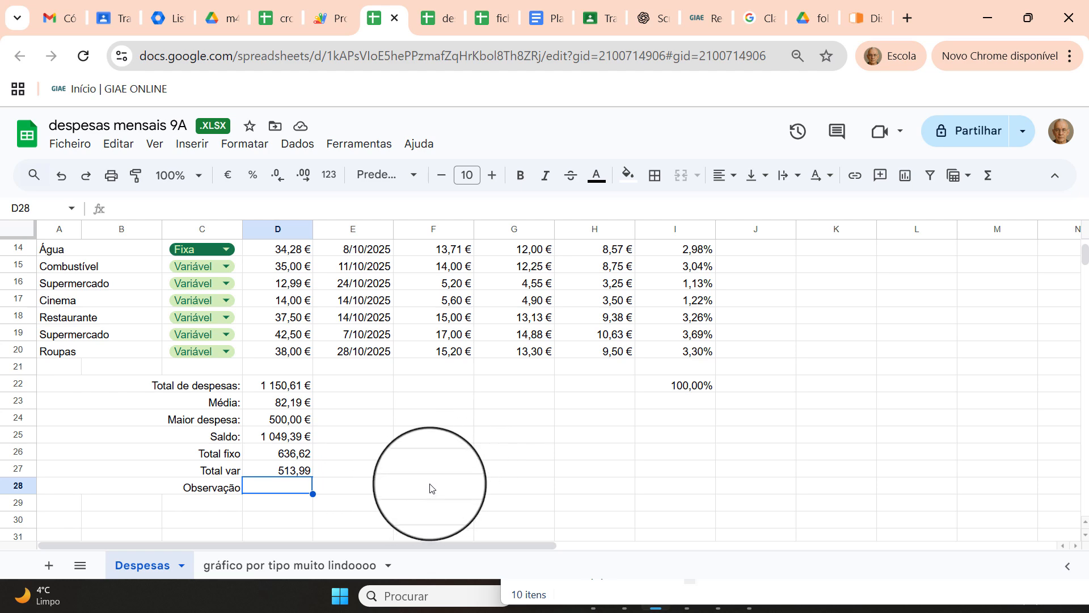
{"action": "scroll", "coordinate": [803, 361], "scroll_direction": "up", "scroll_amount": 2}
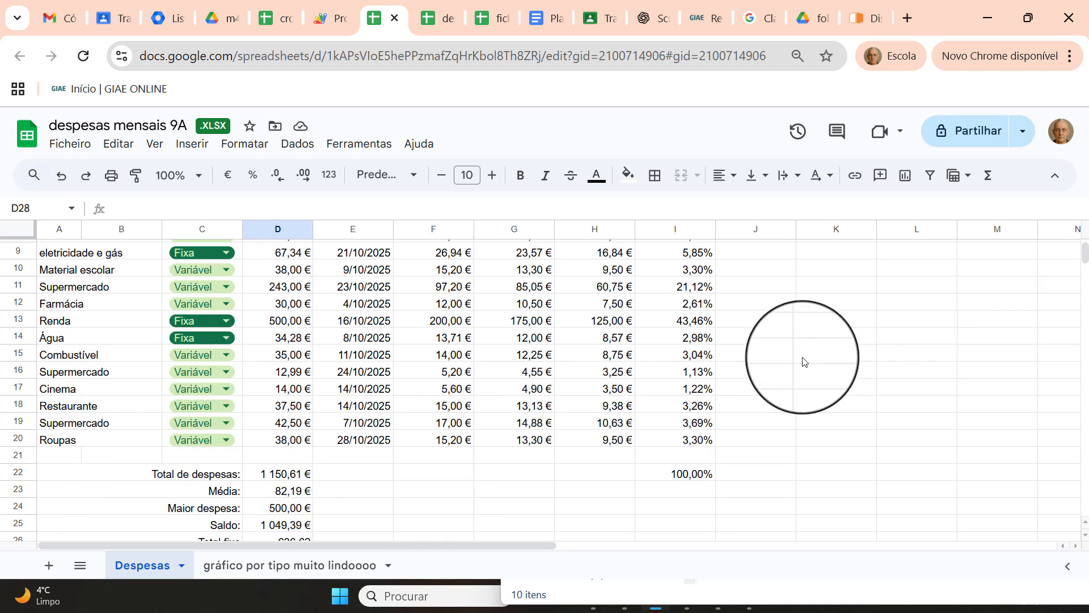
{"action": "scroll", "coordinate": [804, 362], "scroll_direction": "down", "scroll_amount": 2}
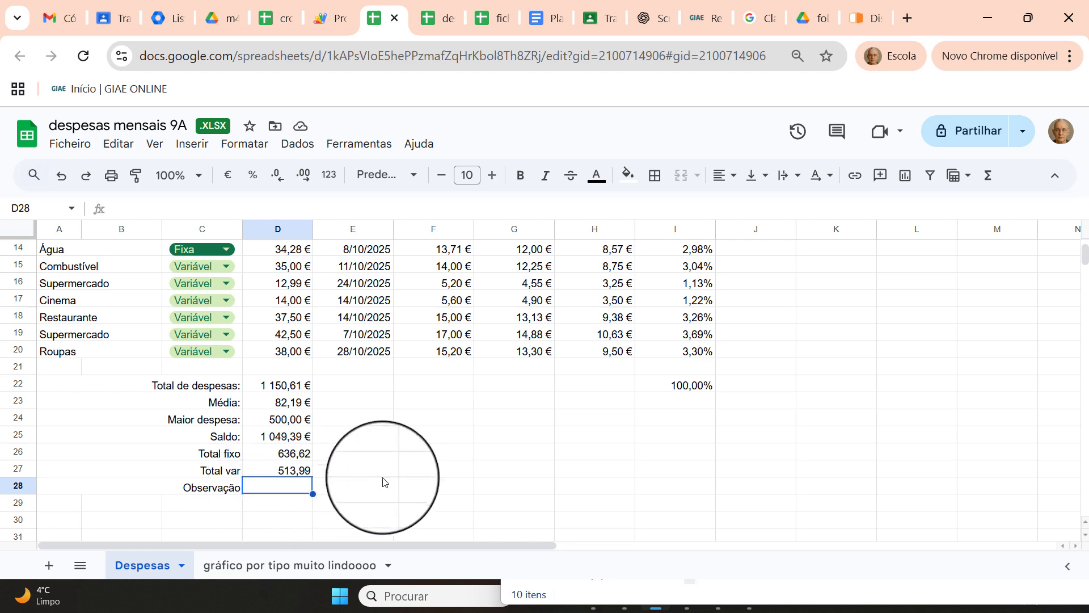
{"action": "scroll", "coordinate": [377, 448], "scroll_direction": "up", "scroll_amount": 4}
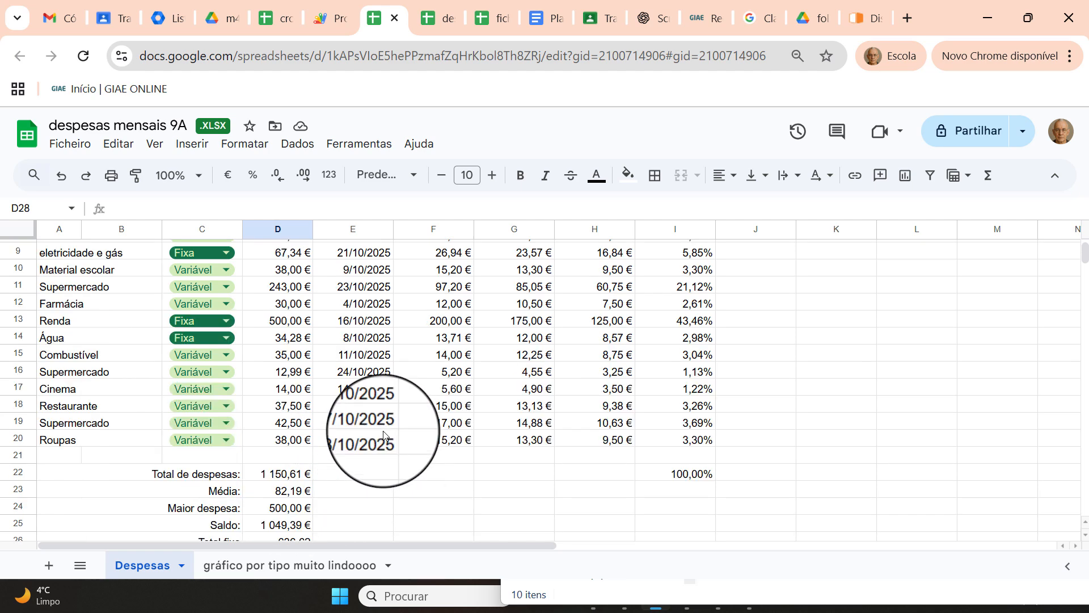
{"action": "scroll", "coordinate": [284, 397], "scroll_direction": "up", "scroll_amount": 2}
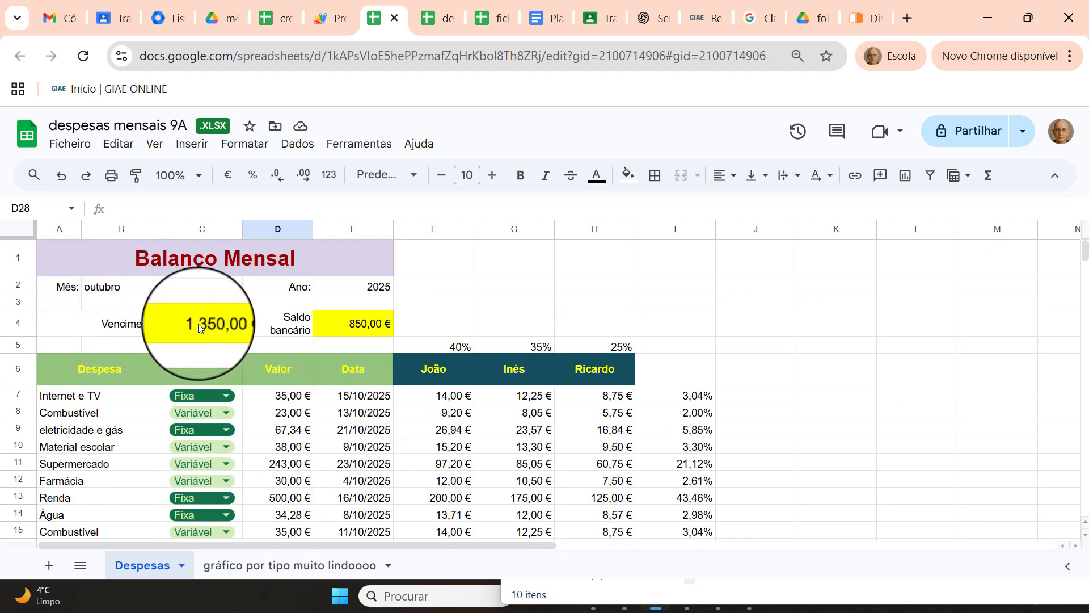
{"action": "scroll", "coordinate": [198, 323], "scroll_direction": "down", "scroll_amount": 2}
{"action": "scroll", "coordinate": [198, 323], "scroll_direction": "down", "scroll_amount": 5}
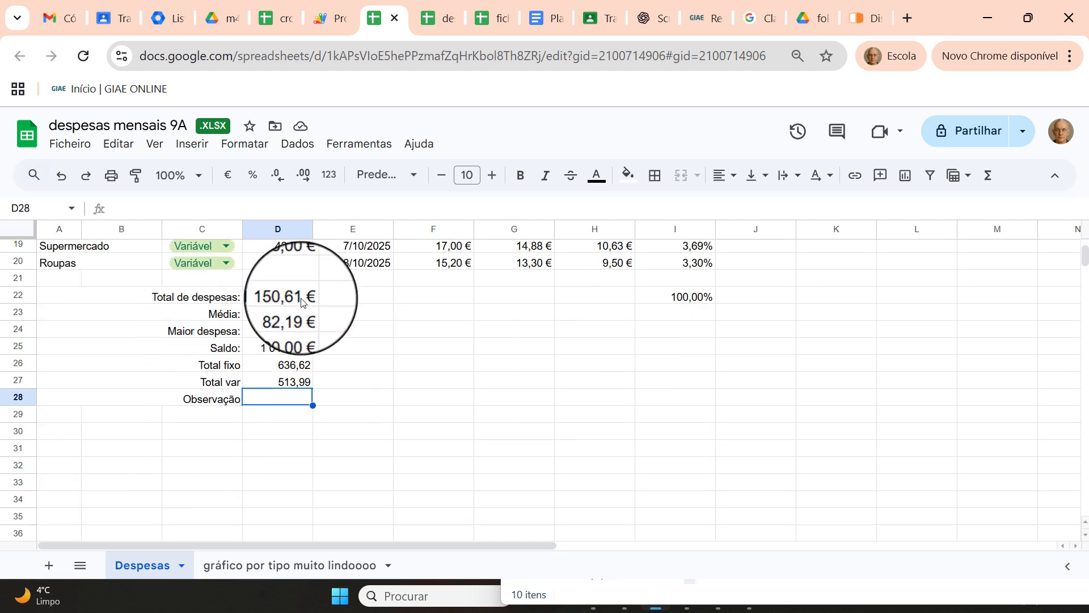
{"action": "scroll", "coordinate": [301, 310], "scroll_direction": "up", "scroll_amount": 4}
{"action": "scroll", "coordinate": [256, 306], "scroll_direction": "up", "scroll_amount": 3}
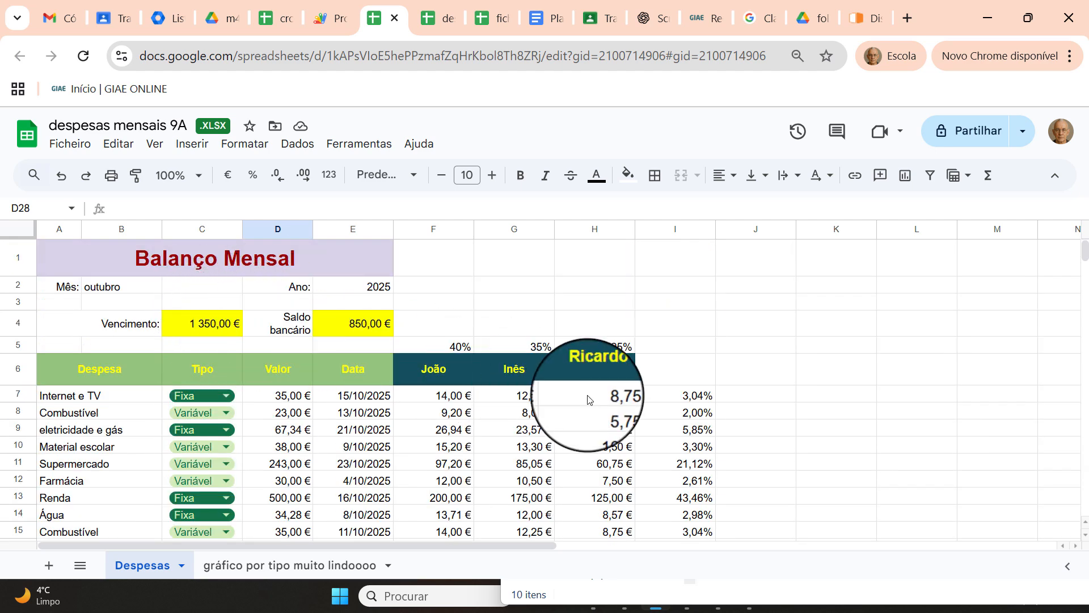
{"action": "scroll", "coordinate": [590, 397], "scroll_direction": "down", "scroll_amount": 2}
{"action": "scroll", "coordinate": [590, 399], "scroll_direction": "down", "scroll_amount": 2}
{"action": "scroll", "coordinate": [421, 507], "scroll_direction": "down", "scroll_amount": 2}
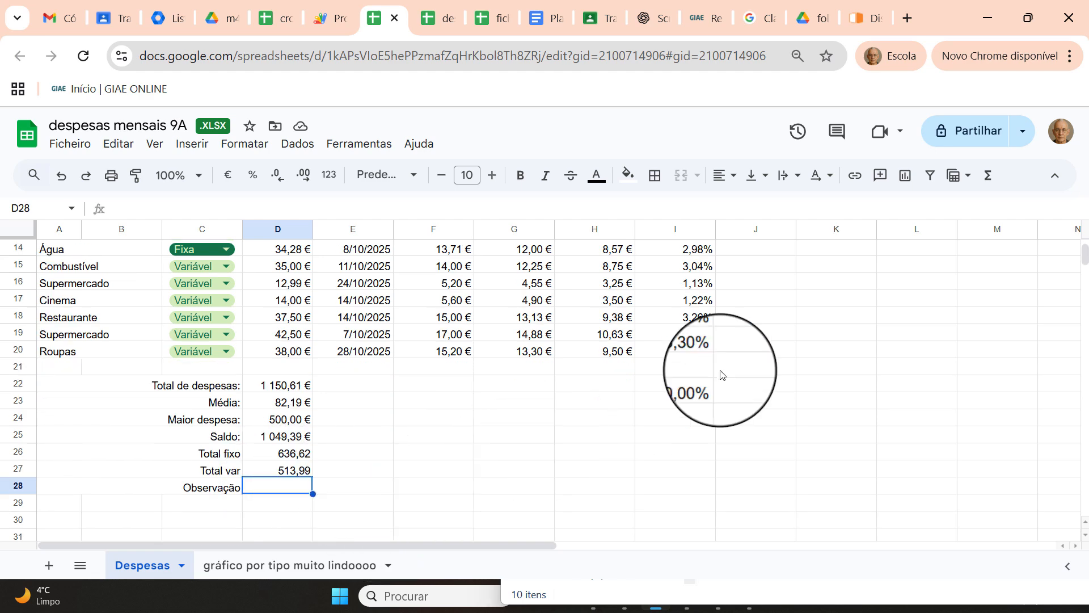
Enter the SE formula =SE(D22>=C4;"És uma besta gastadora";"Lindos meninos") in D28, beside the Observação label.
{"action": "left_click", "coordinate": [987, 177]}
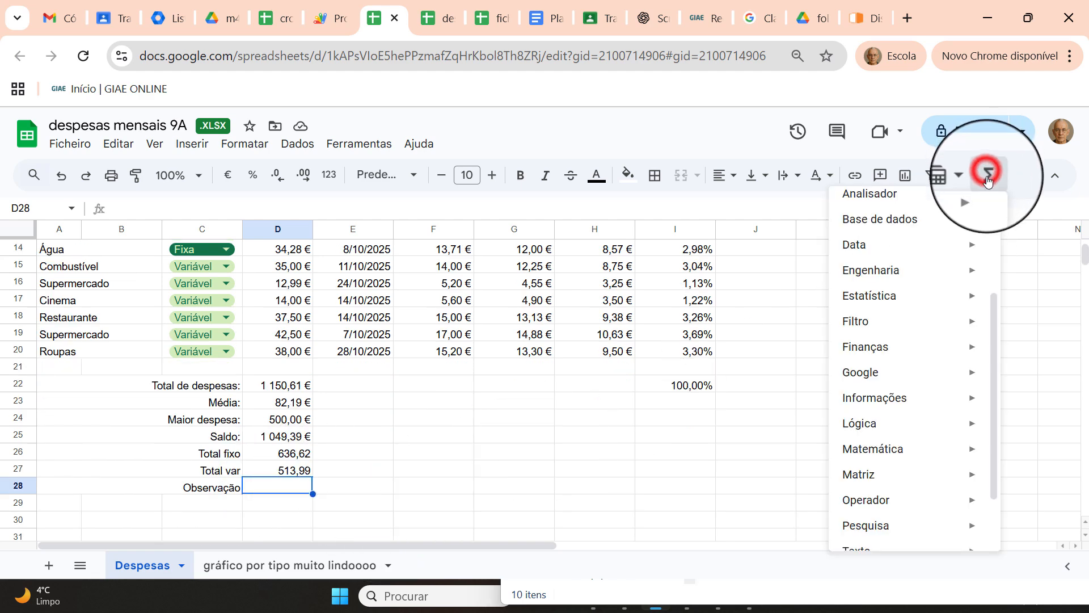
{"action": "mouse_move", "coordinate": [914, 423]}
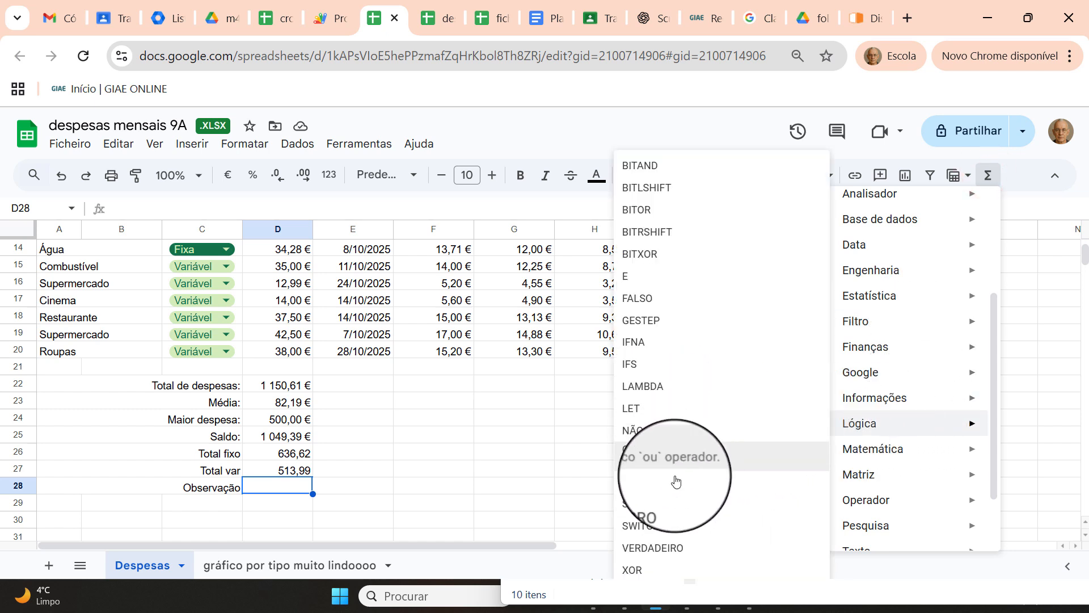
{"action": "left_click", "coordinate": [666, 478]}
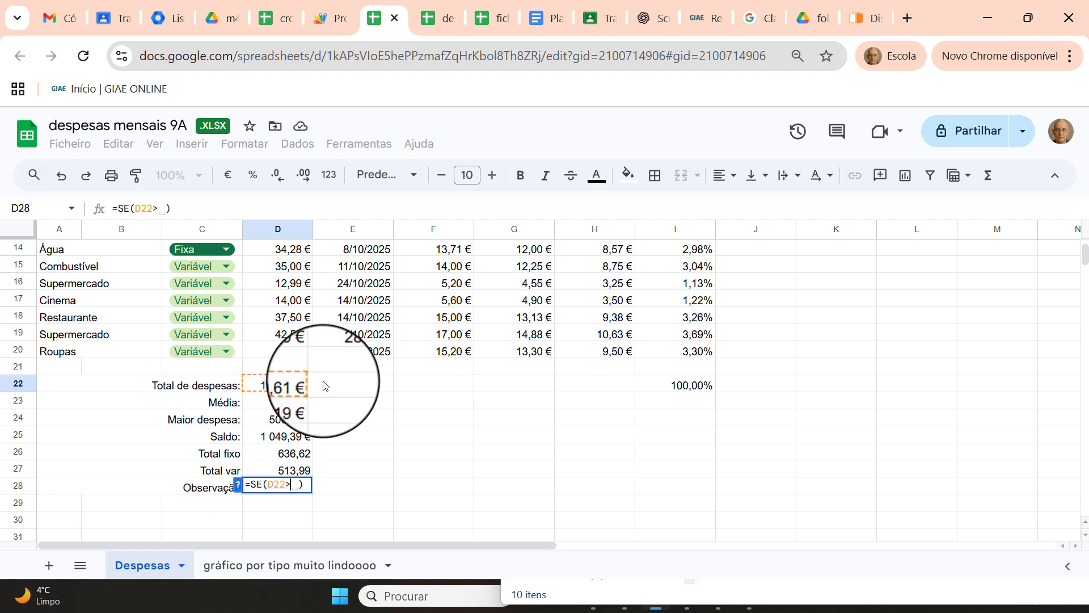
{"action": "scroll", "coordinate": [324, 385], "scroll_direction": "up", "scroll_amount": 2}
{"action": "scroll", "coordinate": [341, 380], "scroll_direction": "down", "scroll_amount": 3}
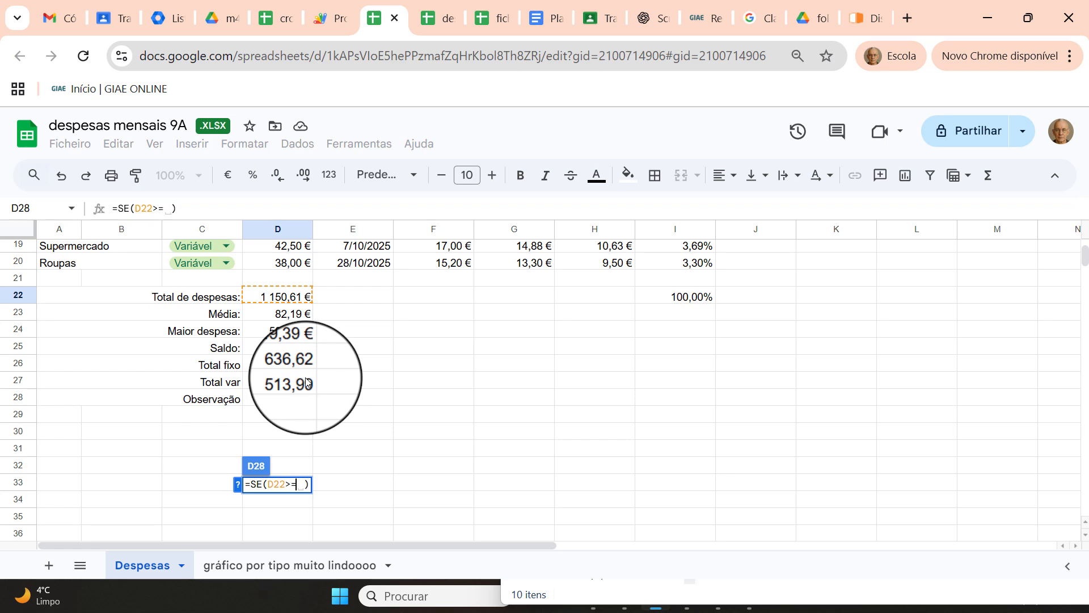
{"action": "scroll", "coordinate": [259, 444], "scroll_direction": "up", "scroll_amount": 6}
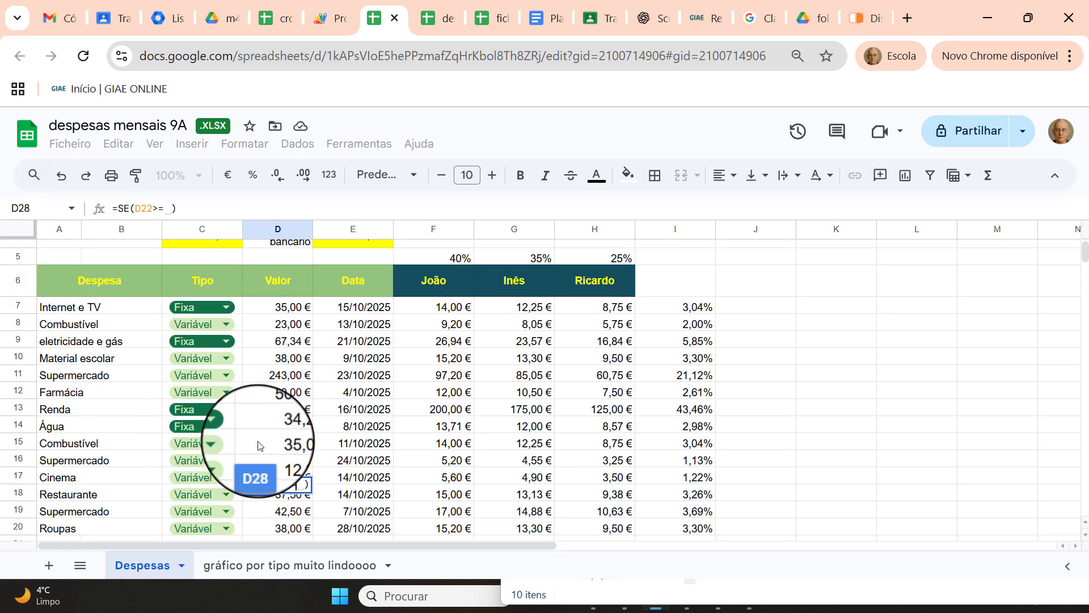
{"action": "left_click", "coordinate": [216, 324]}
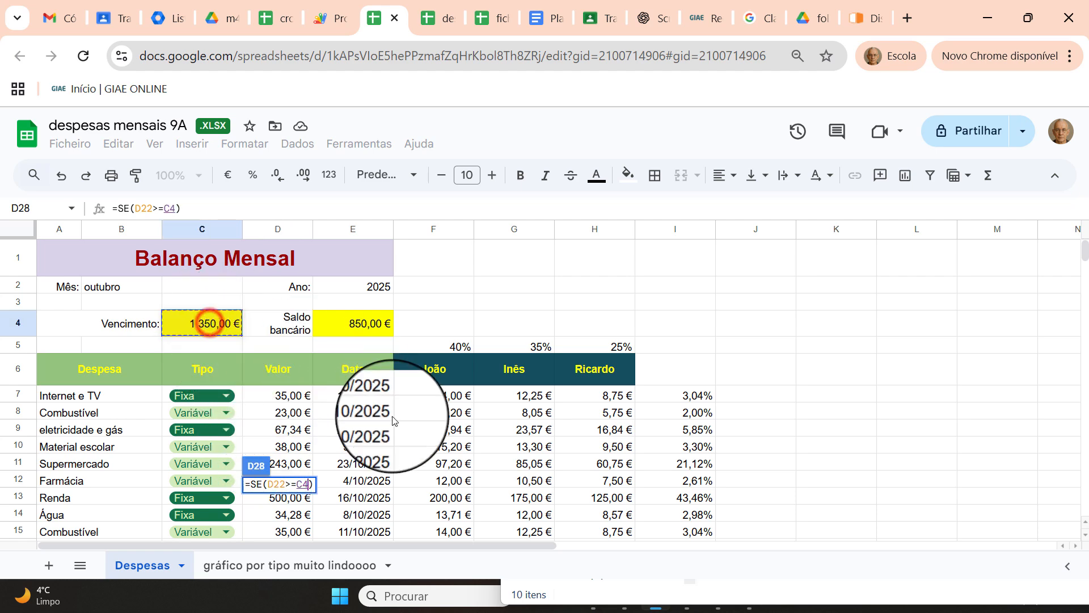
{"action": "scroll", "coordinate": [391, 417], "scroll_direction": "down", "scroll_amount": 2}
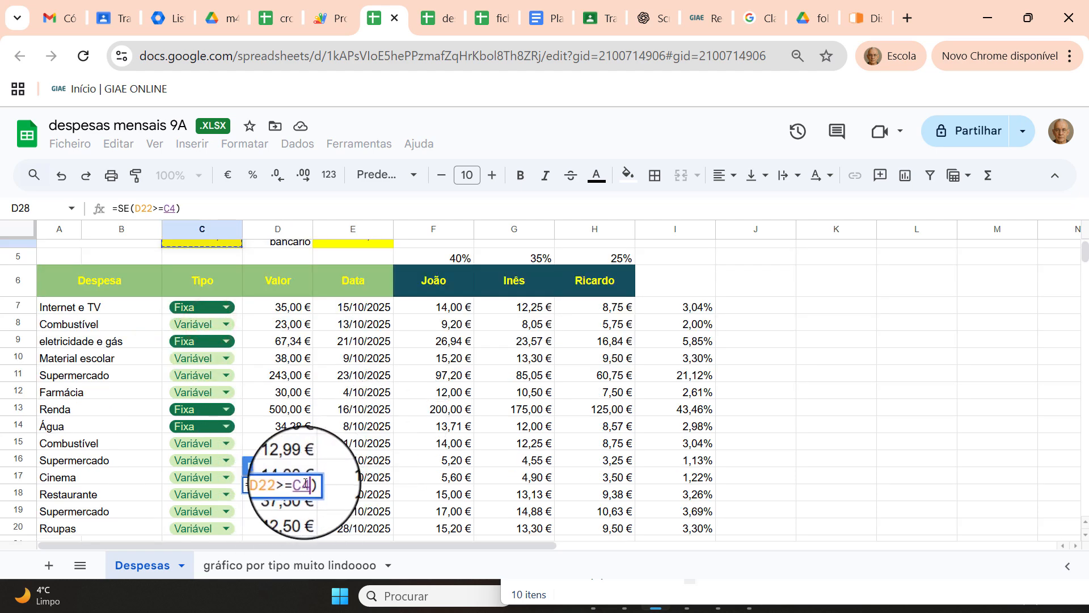
{"action": "scroll", "coordinate": [324, 476], "scroll_direction": "down", "scroll_amount": 2}
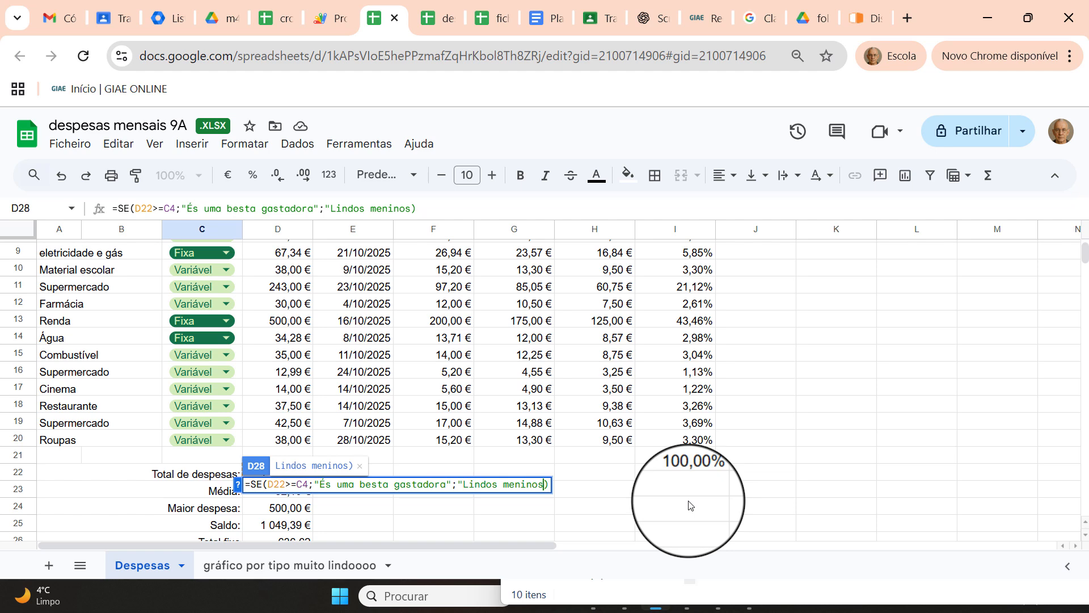
{"action": "key", "text": "Return"}
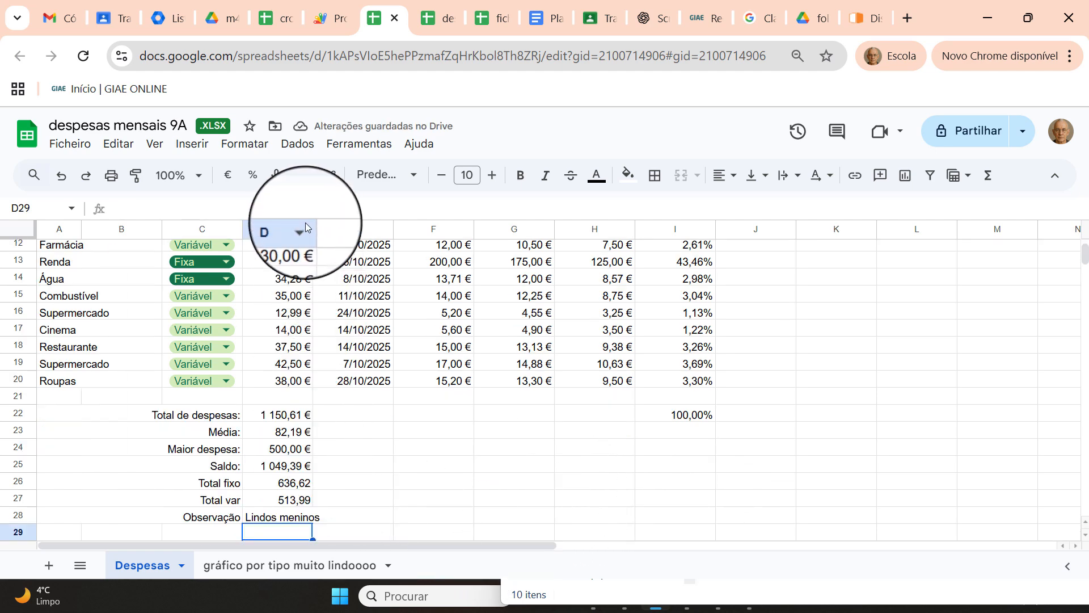
Wrap the text of the observation result in cell D28.
{"action": "left_click", "coordinate": [279, 518]}
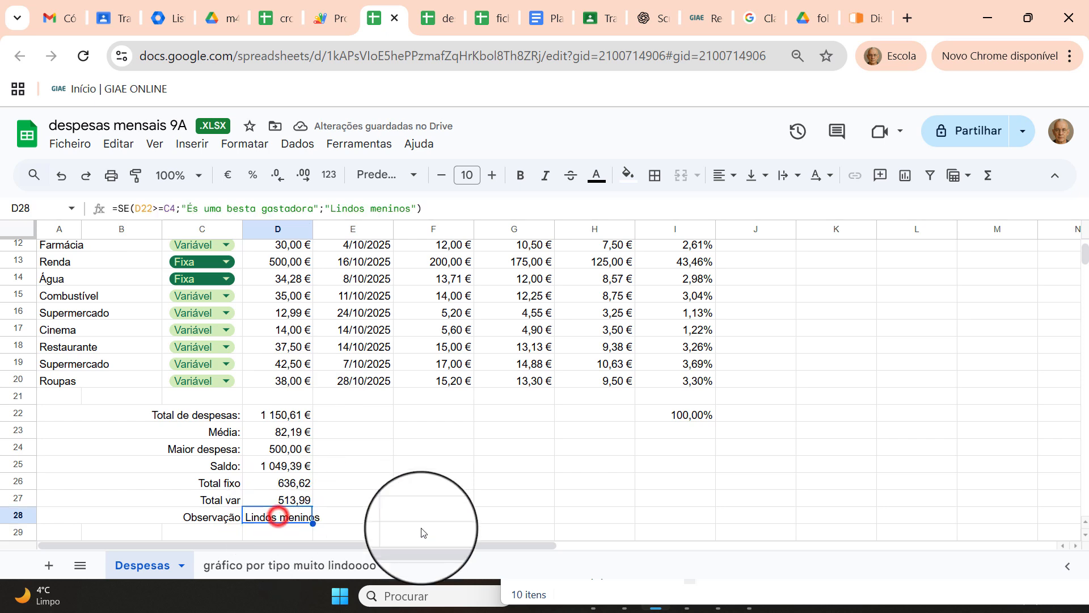
{"action": "left_click", "coordinate": [777, 186]}
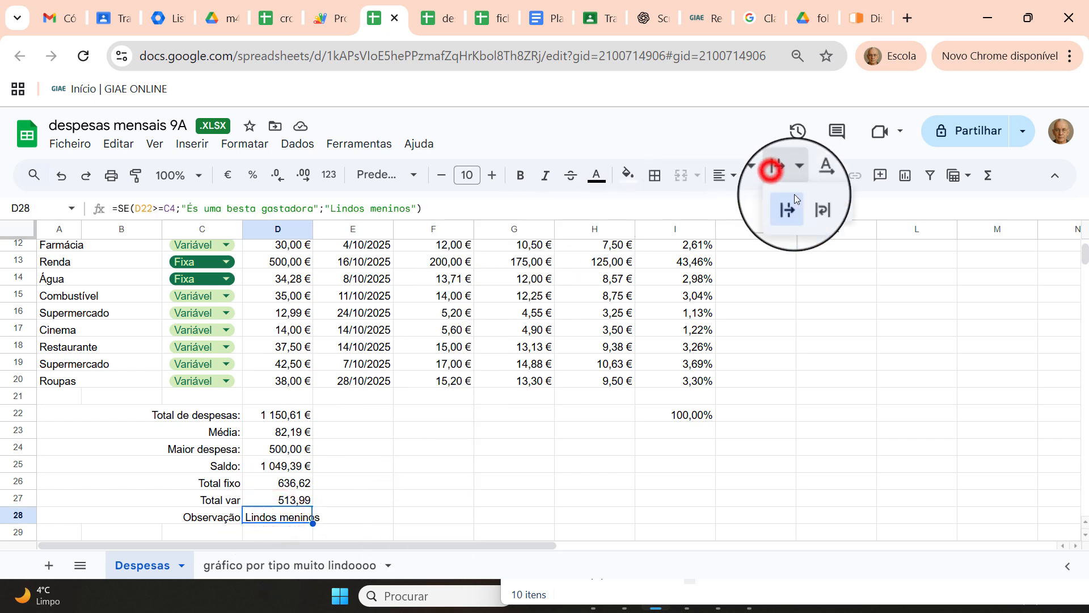
{"action": "left_click", "coordinate": [812, 205]}
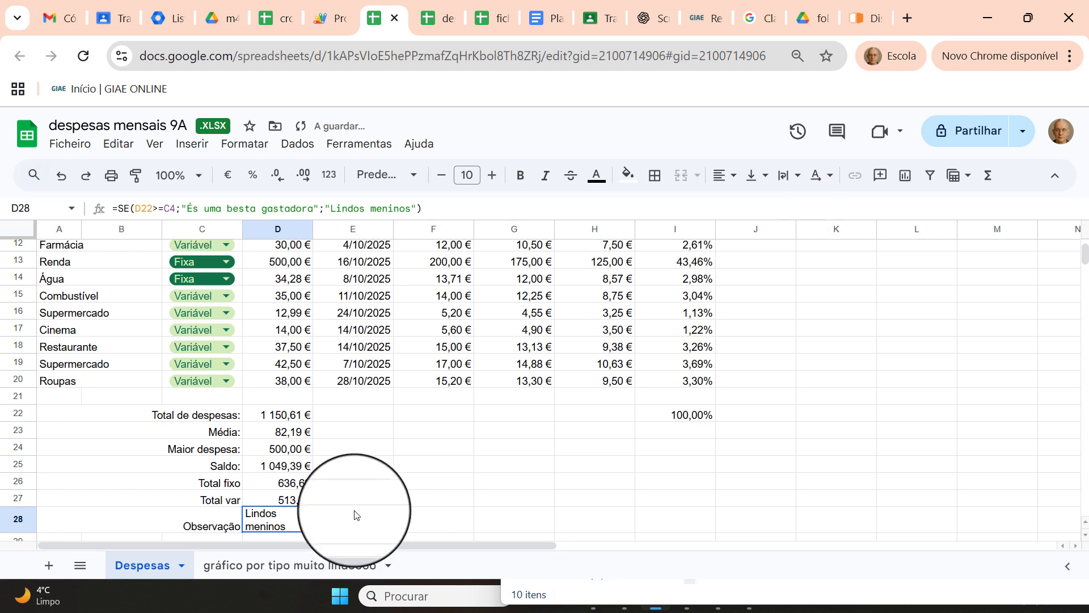
Test the D28 observation by setting the Vencimento in C4 to 950, then undo that change and recheck D28.
{"action": "scroll", "coordinate": [380, 517], "scroll_direction": "up", "scroll_amount": 3}
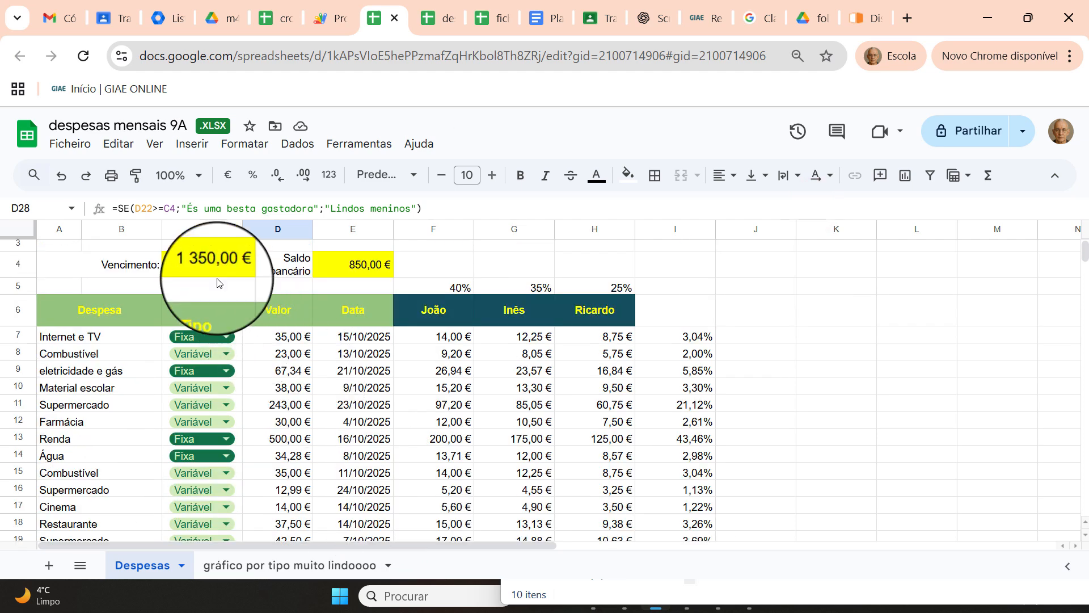
{"action": "left_click", "coordinate": [211, 262]}
{"action": "type", "text": "95"}
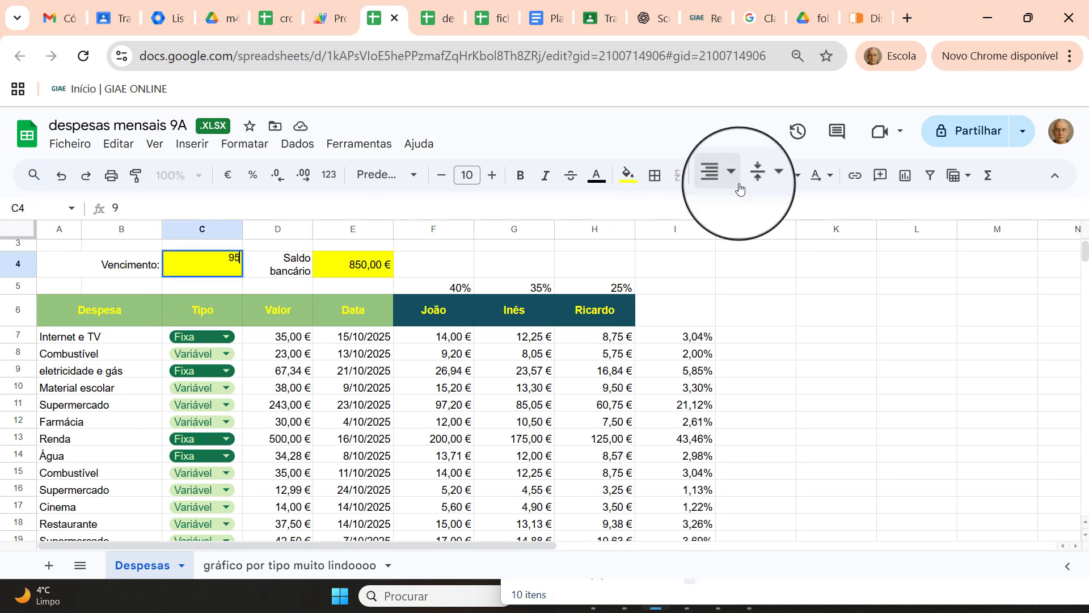
{"action": "type", "text": "0"}
{"action": "key", "text": "Return"}
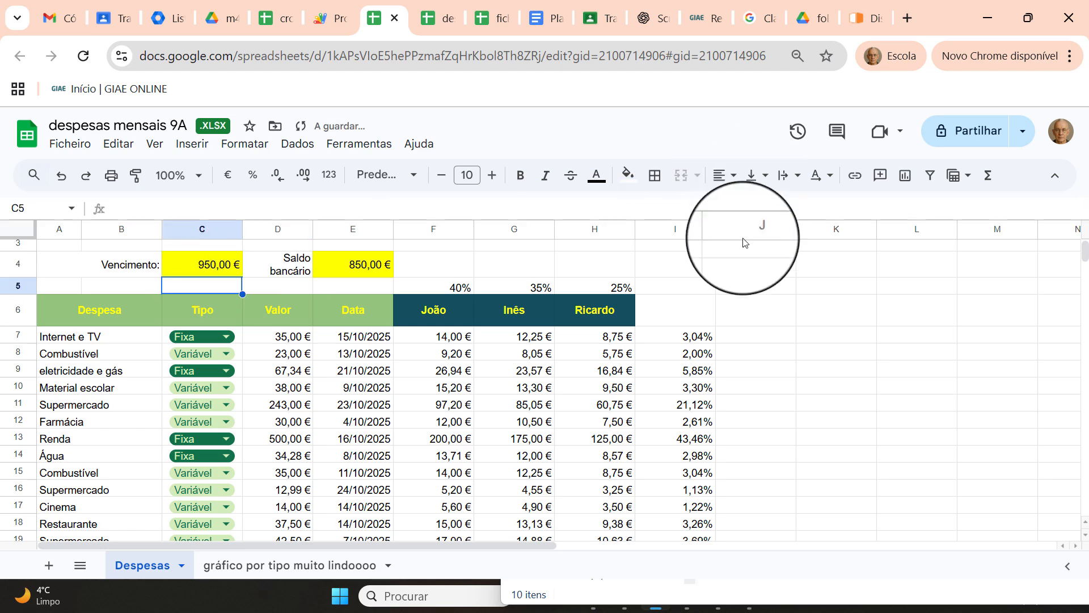
{"action": "scroll", "coordinate": [681, 283], "scroll_direction": "down", "scroll_amount": 5}
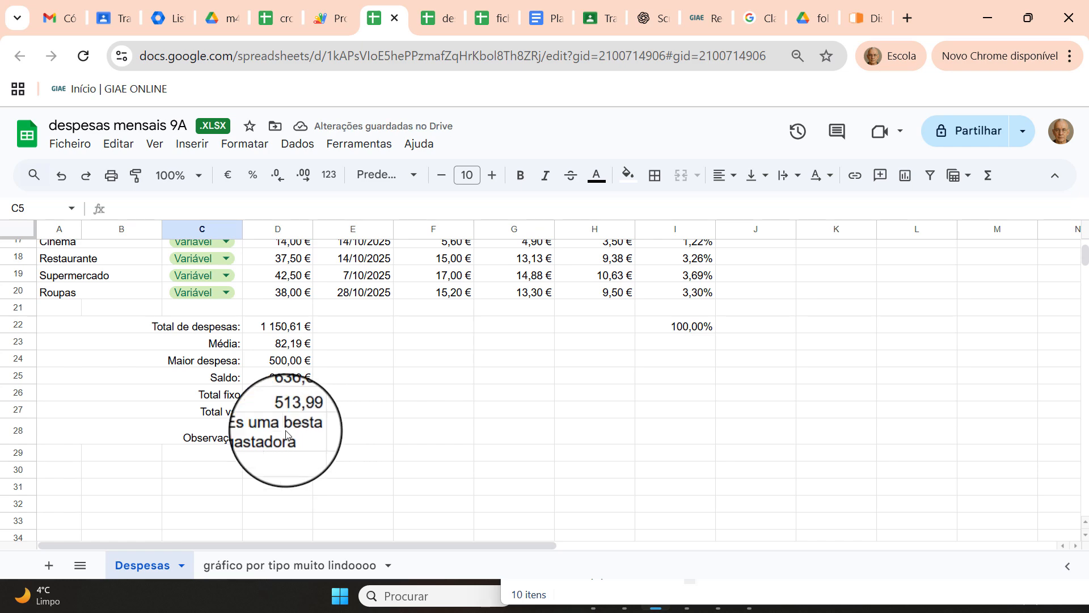
{"action": "scroll", "coordinate": [431, 413], "scroll_direction": "up", "scroll_amount": 5}
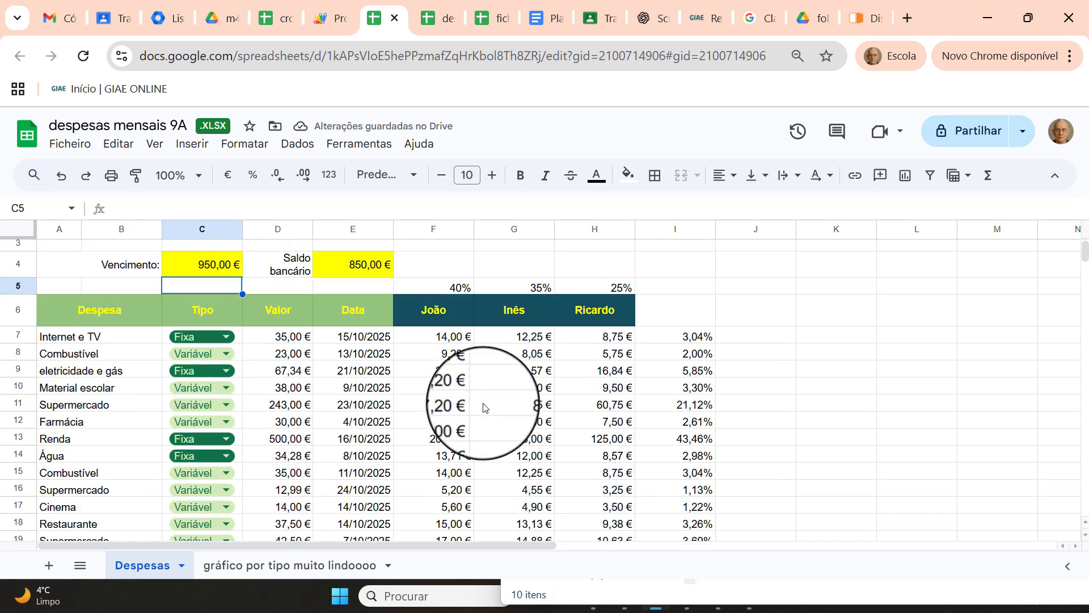
{"action": "key", "text": "ctrl+z"}
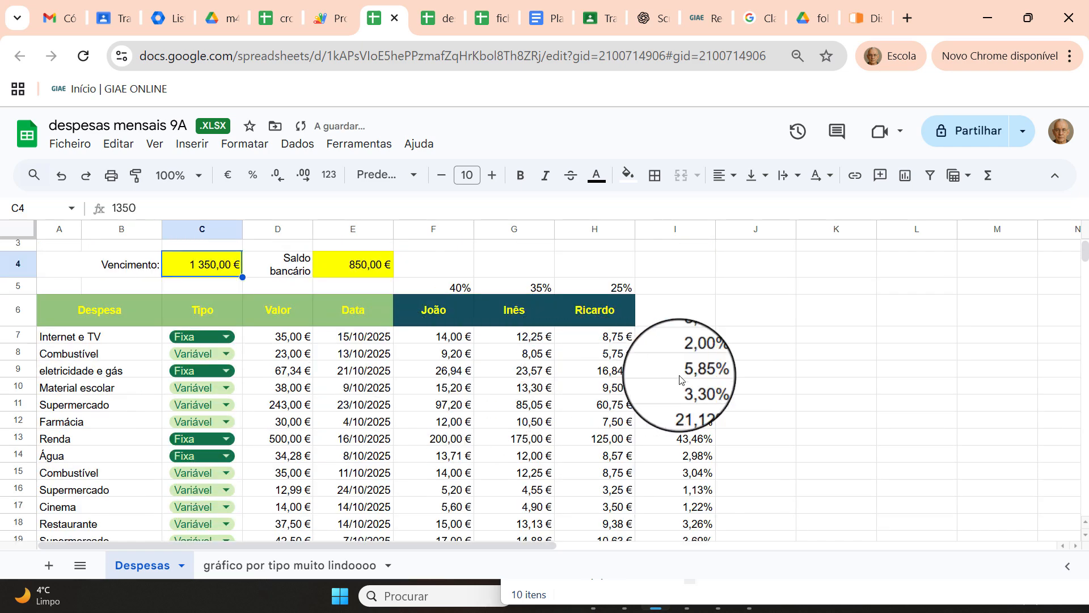
{"action": "scroll", "coordinate": [482, 397], "scroll_direction": "down", "scroll_amount": 3}
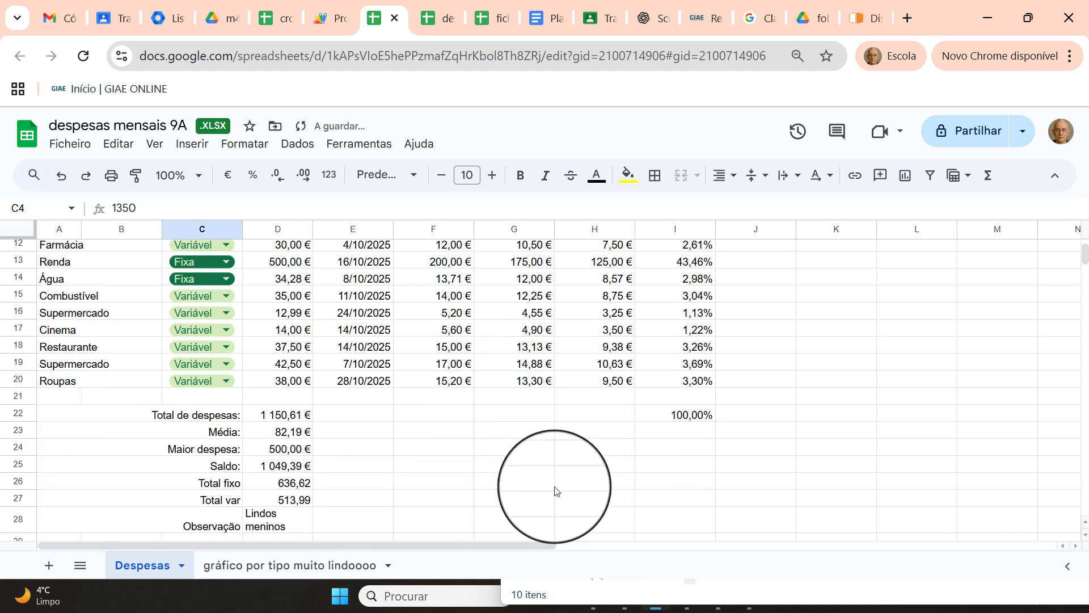
{"action": "scroll", "coordinate": [585, 486], "scroll_direction": "up", "scroll_amount": 3}
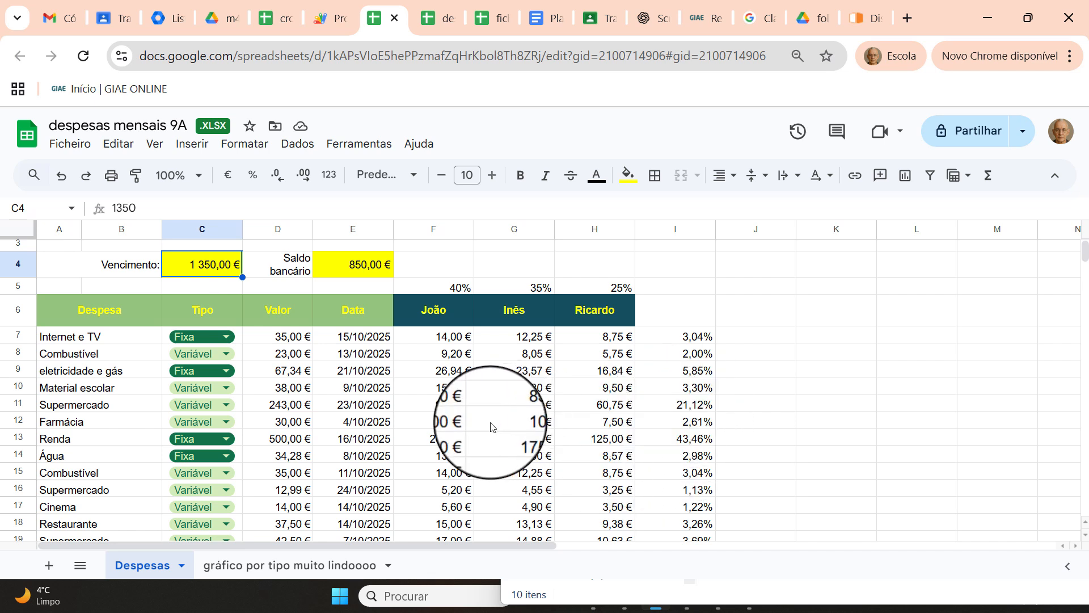
{"action": "scroll", "coordinate": [491, 427], "scroll_direction": "down", "scroll_amount": 2}
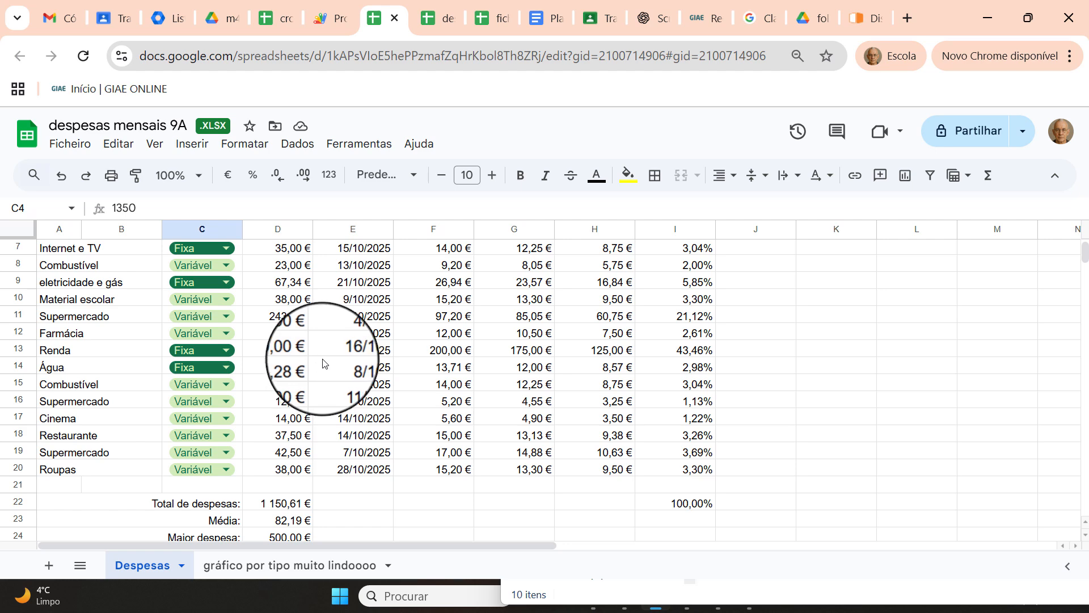
{"action": "scroll", "coordinate": [284, 381], "scroll_direction": "up", "scroll_amount": 2}
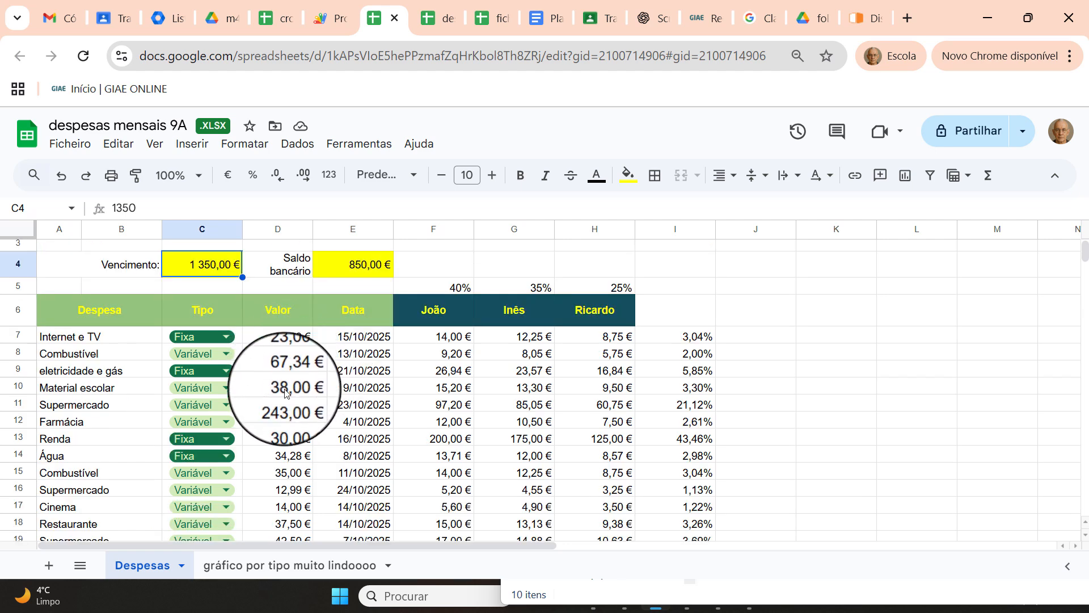
{"action": "scroll", "coordinate": [289, 437], "scroll_direction": "down", "scroll_amount": 2}
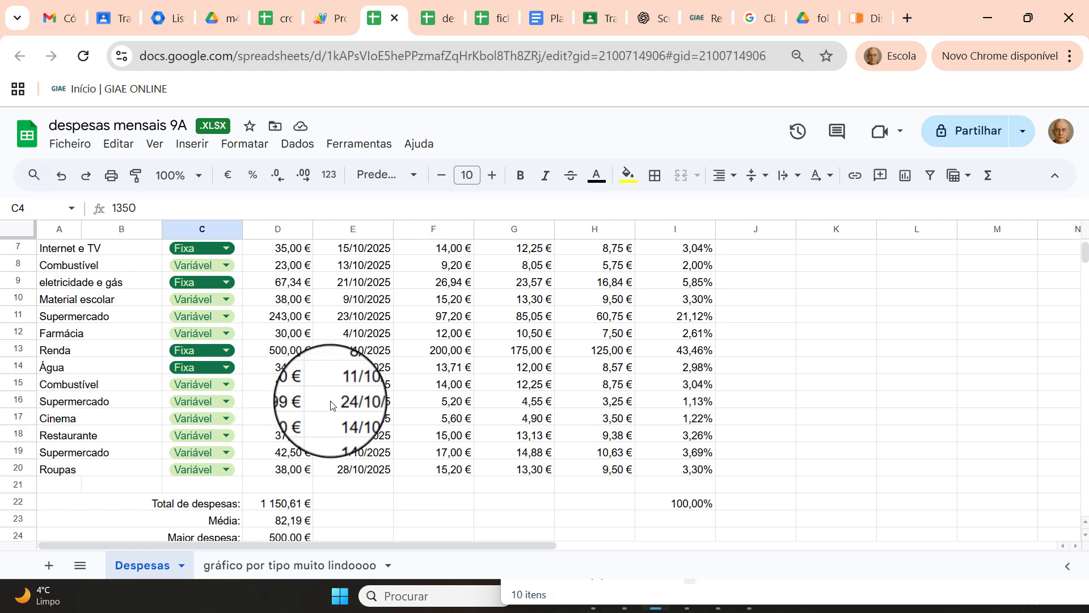
{"action": "scroll", "coordinate": [332, 406], "scroll_direction": "up", "scroll_amount": 2}
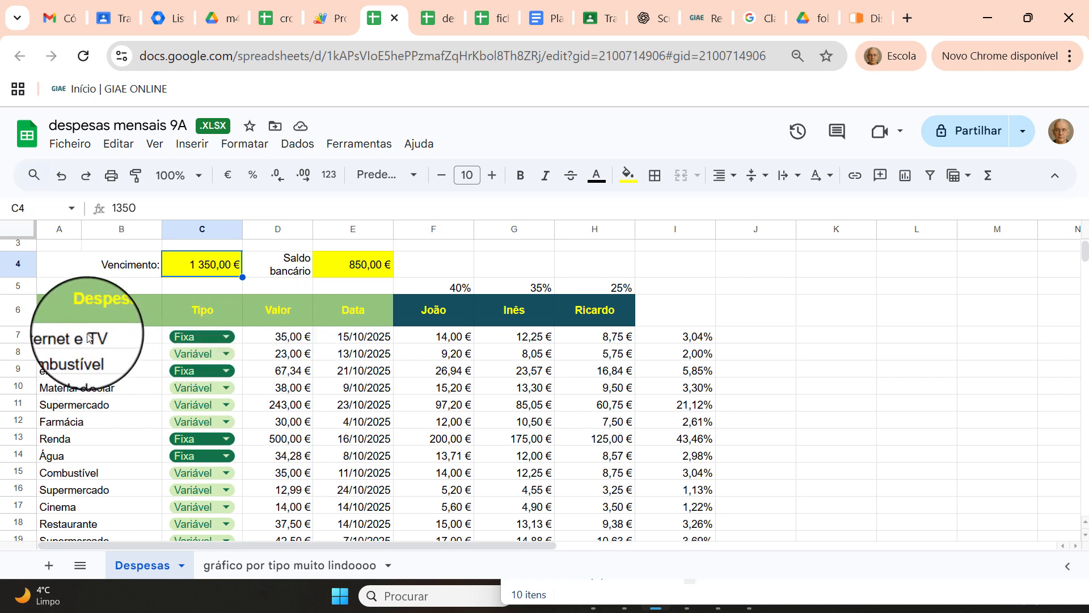
{"action": "left_click_drag", "start_coordinate": [89, 338], "coordinate": [93, 481]}
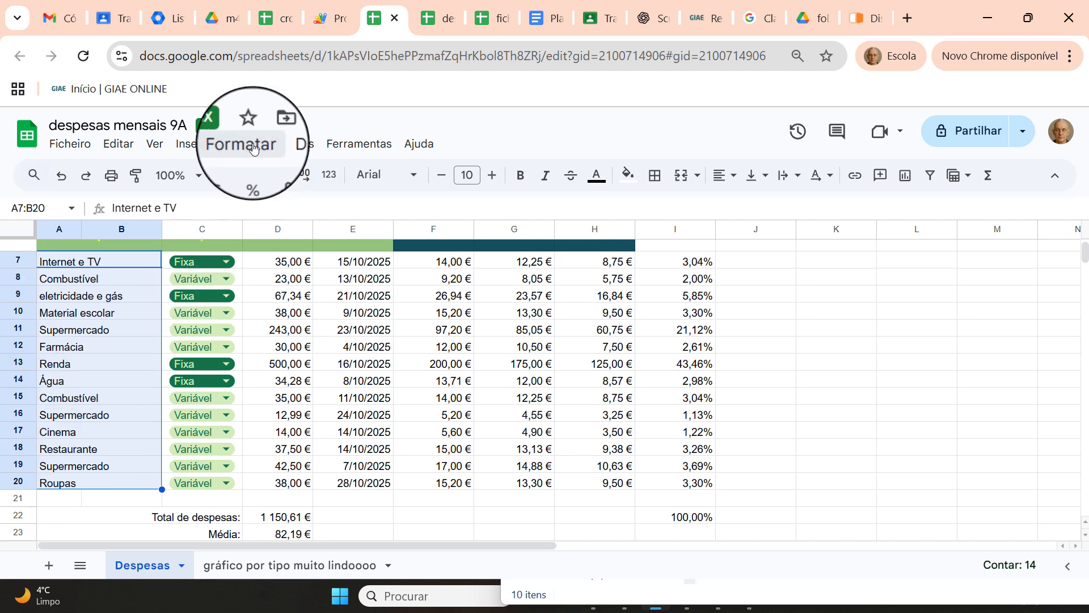
{"action": "left_click", "coordinate": [254, 148]}
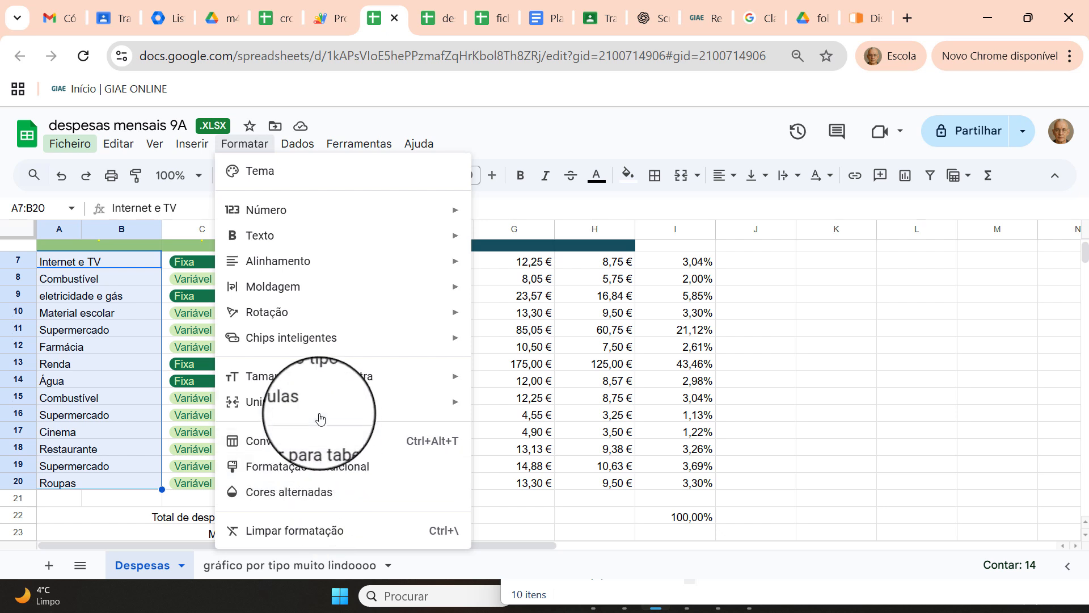
{"action": "mouse_move", "coordinate": [305, 229]}
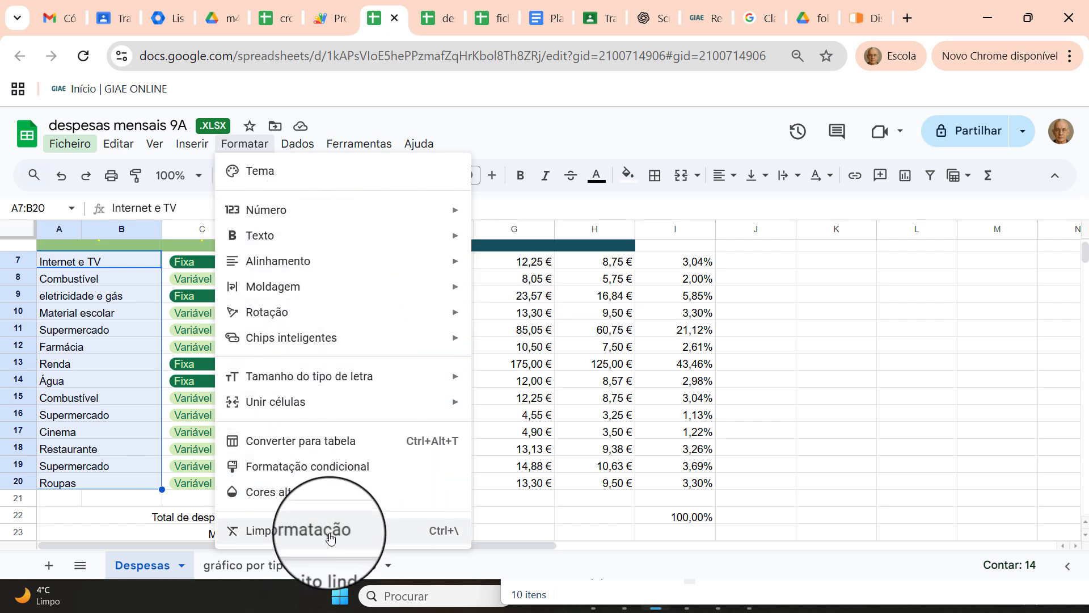
{"action": "left_click", "coordinate": [284, 472]}
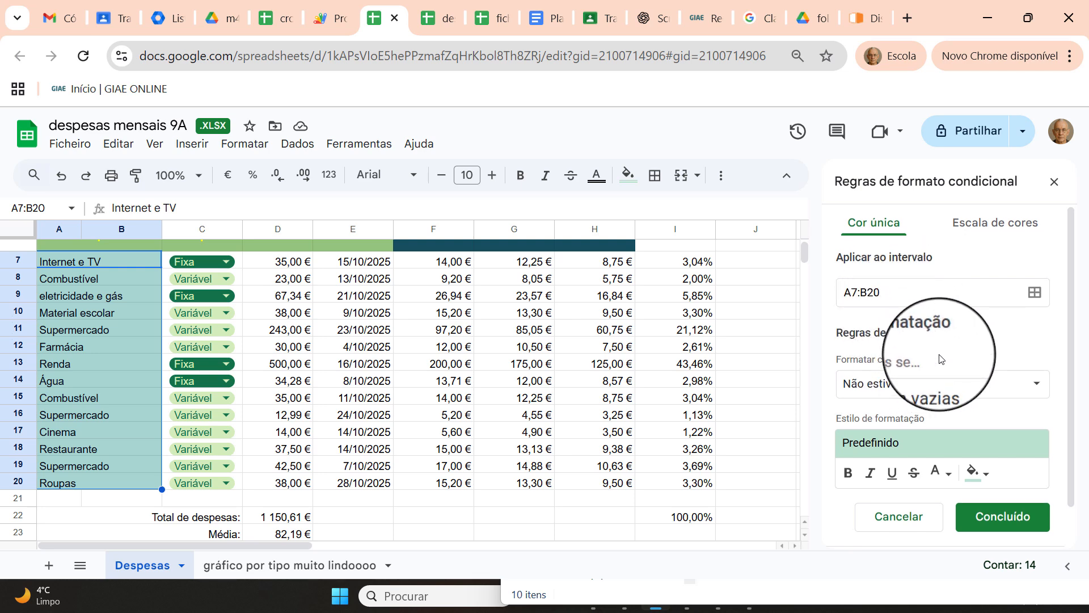
{"action": "scroll", "coordinate": [947, 363], "scroll_direction": "down", "scroll_amount": 1}
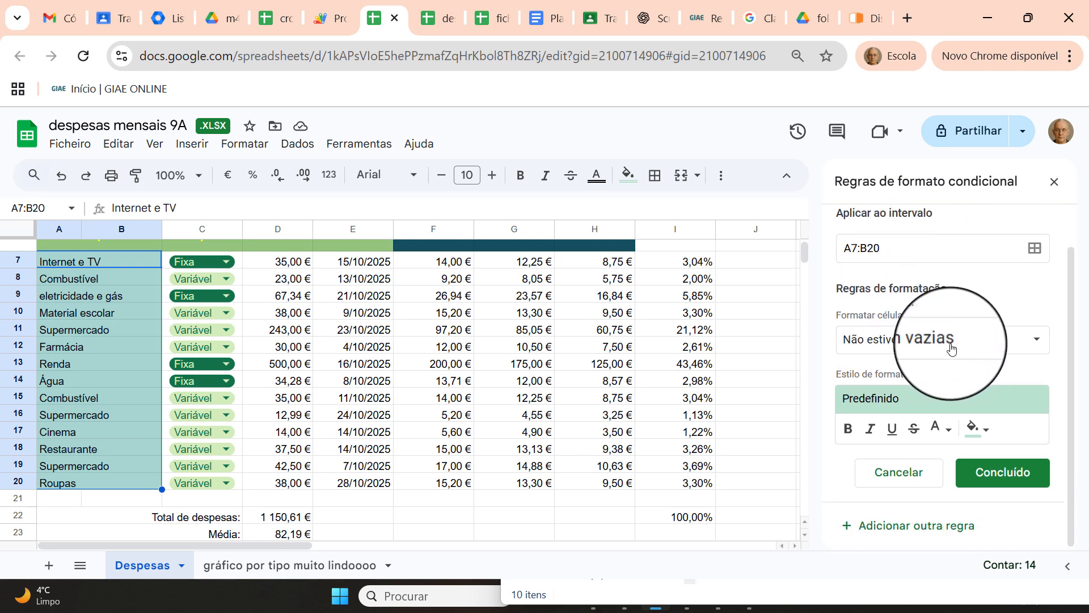
{"action": "left_click", "coordinate": [1037, 343]}
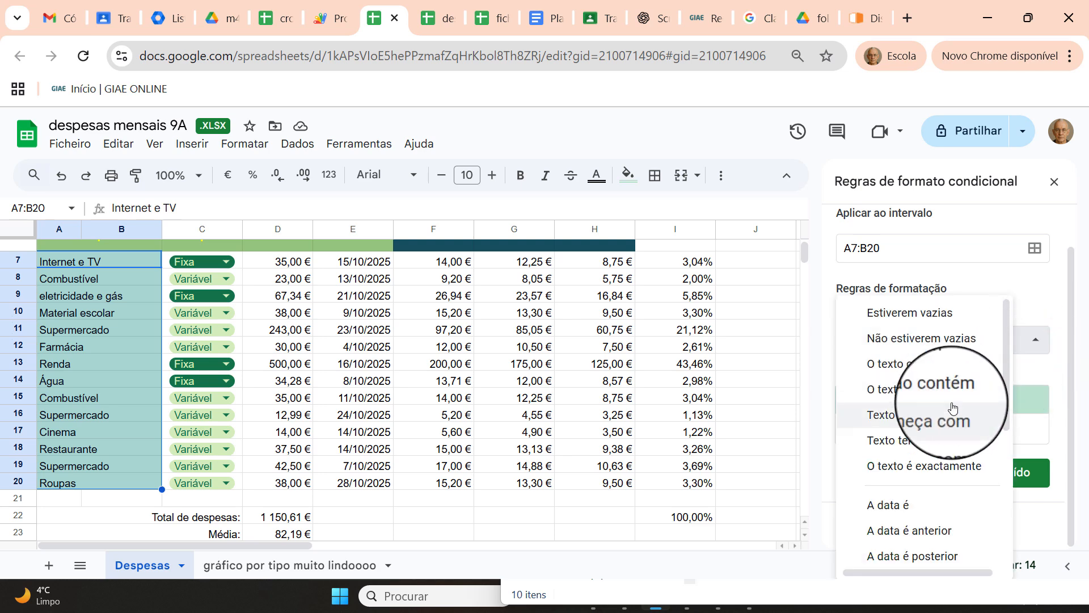
{"action": "scroll", "coordinate": [953, 407], "scroll_direction": "down", "scroll_amount": 2}
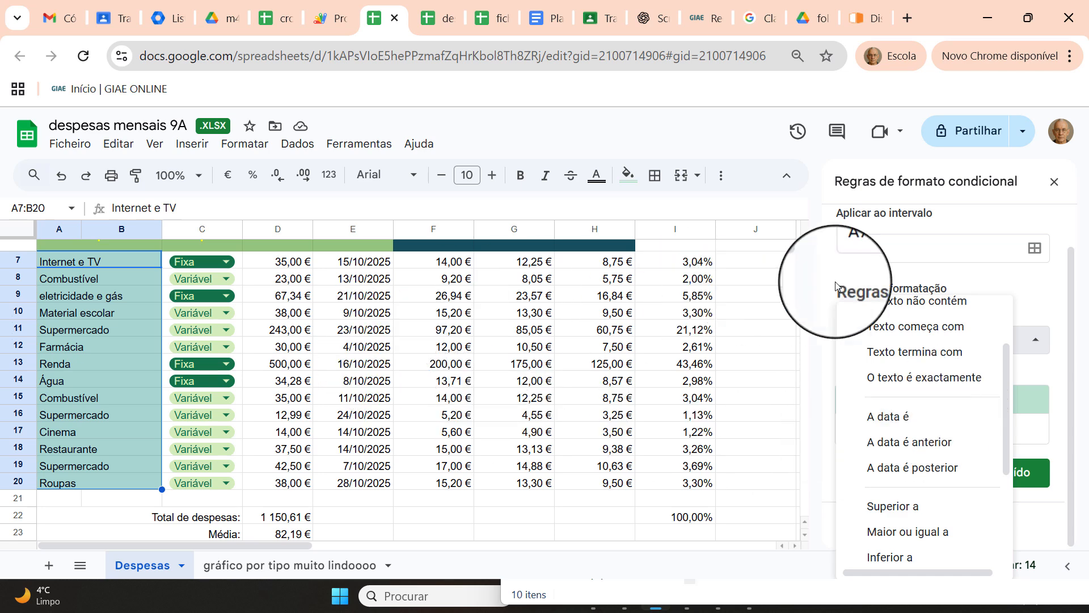
{"action": "left_click", "coordinate": [1058, 224]}
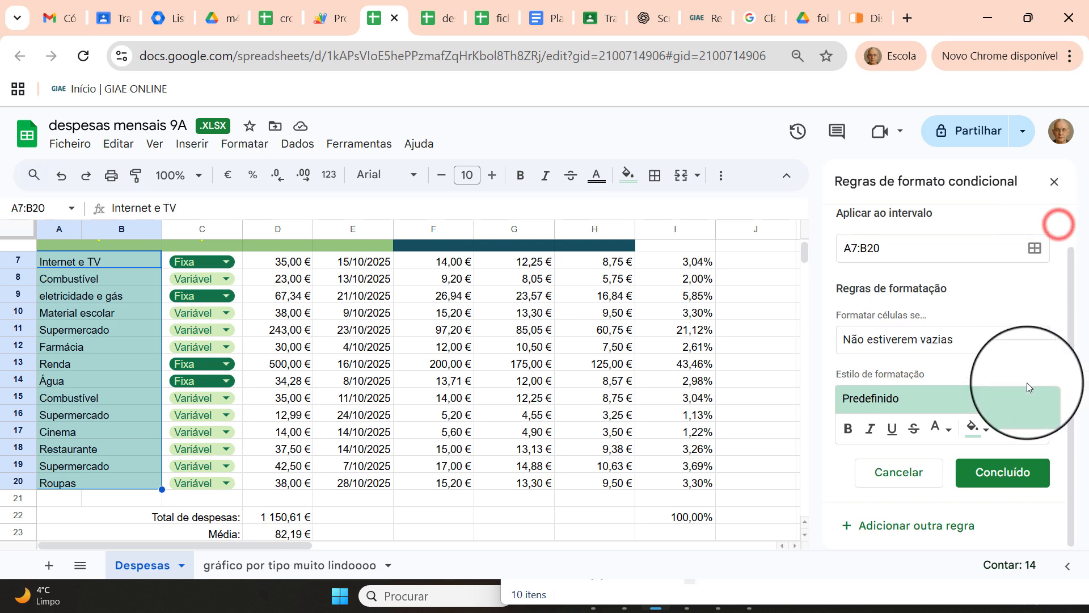
{"action": "left_click", "coordinate": [893, 483]}
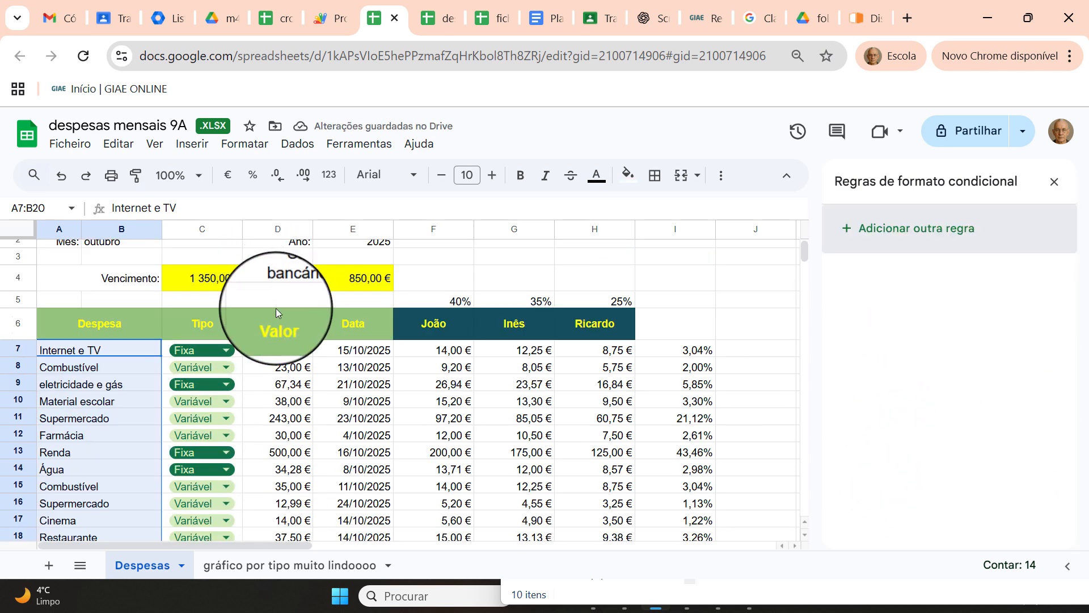
Select the expense values in D7:D20 and set their selection summary to Contar Números.
{"action": "scroll", "coordinate": [272, 300], "scroll_direction": "up", "scroll_amount": 3}
{"action": "left_click_drag", "start_coordinate": [279, 353], "coordinate": [279, 485]}
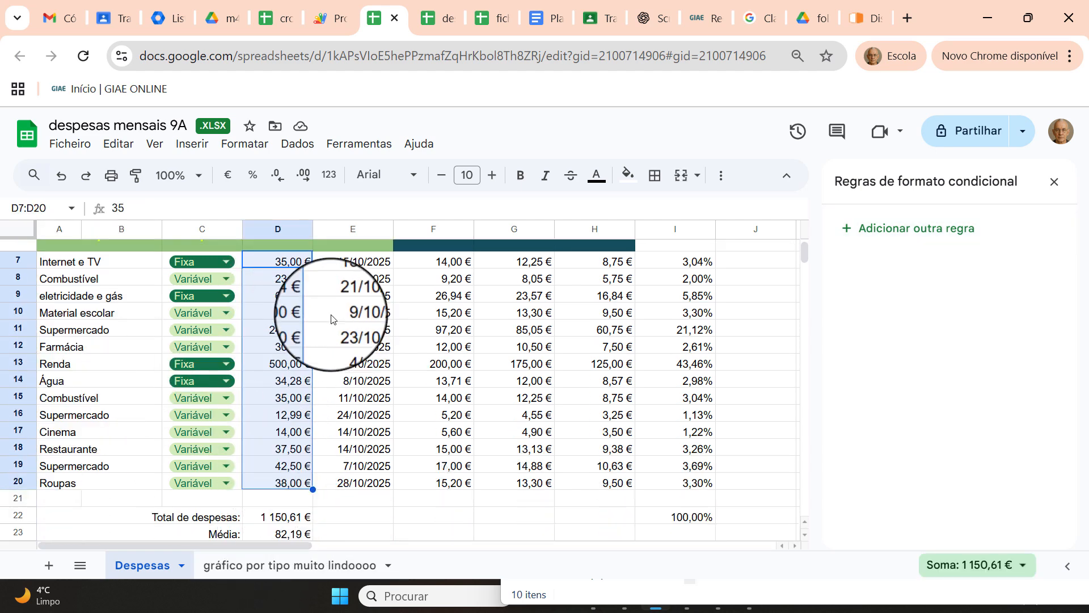
{"action": "scroll", "coordinate": [315, 374], "scroll_direction": "up", "scroll_amount": 2}
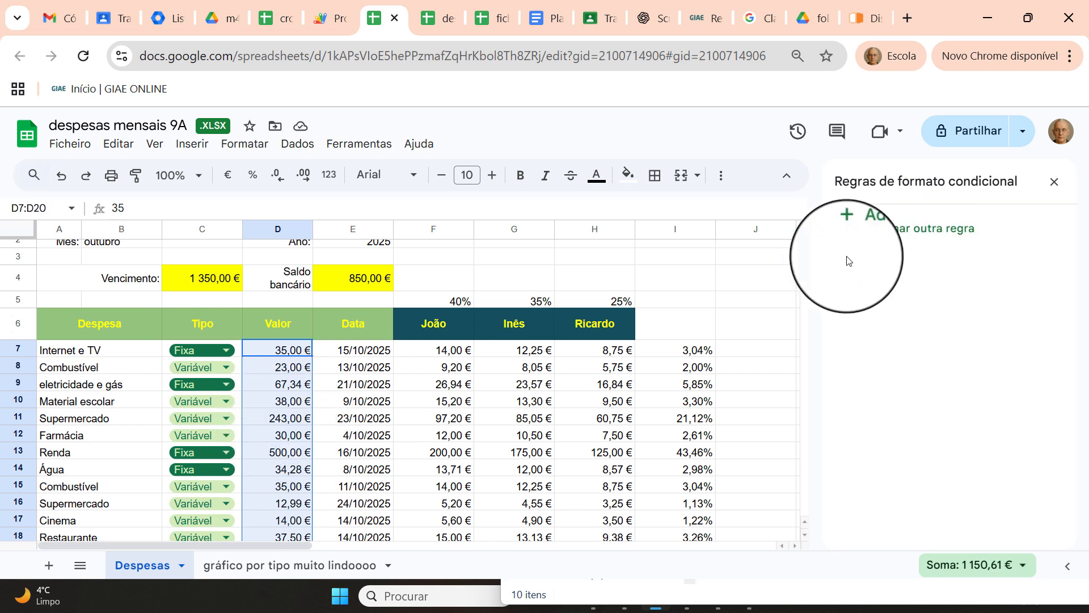
{"action": "left_click", "coordinate": [1030, 569]}
{"action": "left_click", "coordinate": [1031, 569]}
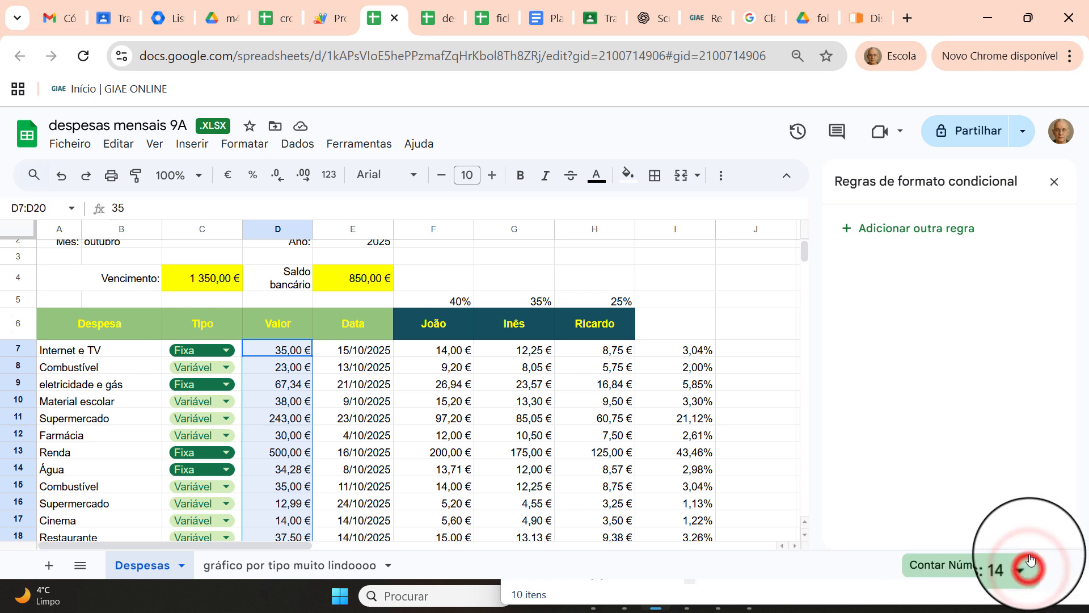
{"action": "left_click", "coordinate": [1053, 183]}
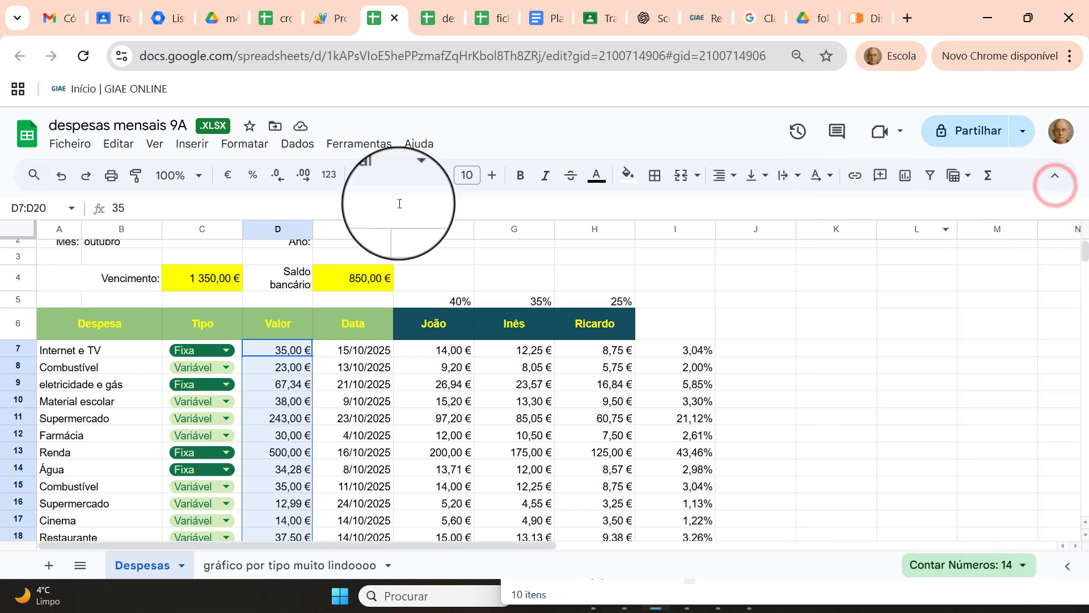
Create a conditional format rule on D7:D20 for values Superior a 200.
{"action": "left_click", "coordinate": [241, 149]}
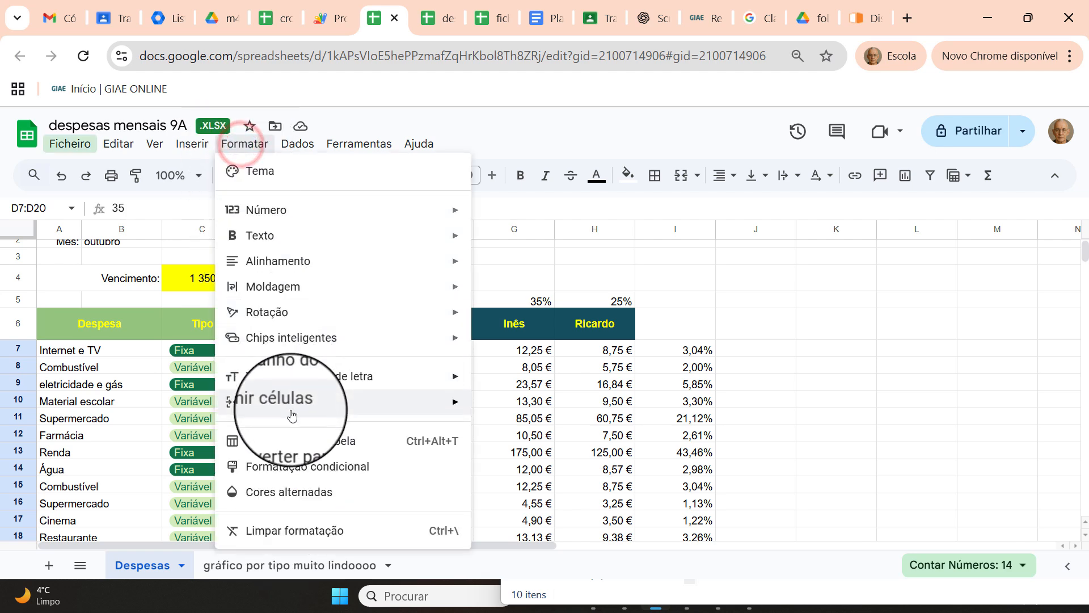
{"action": "left_click", "coordinate": [312, 470]}
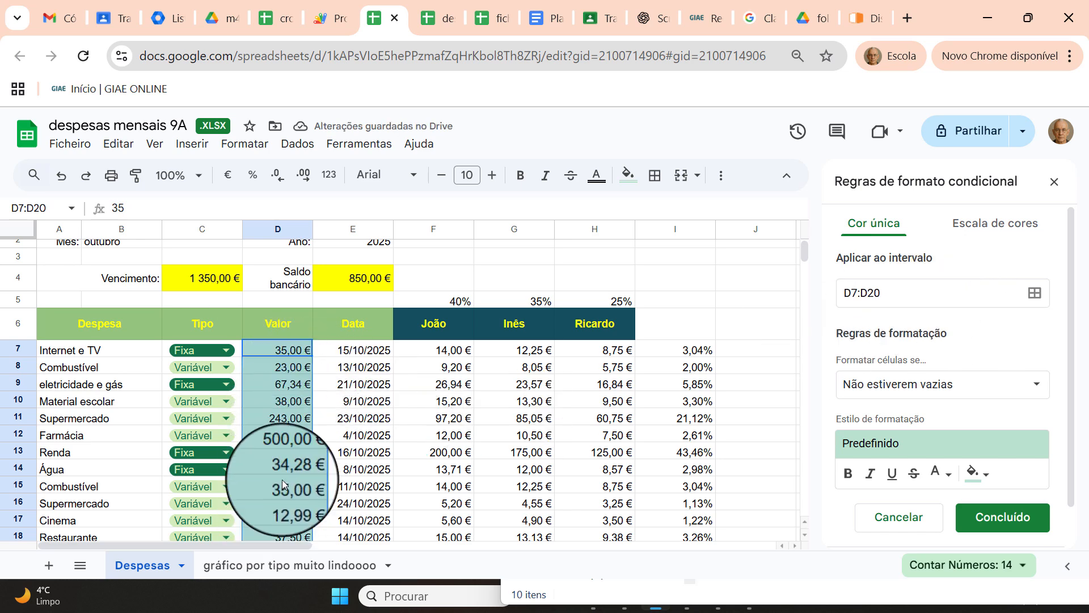
{"action": "scroll", "coordinate": [285, 439], "scroll_direction": "down", "scroll_amount": 2}
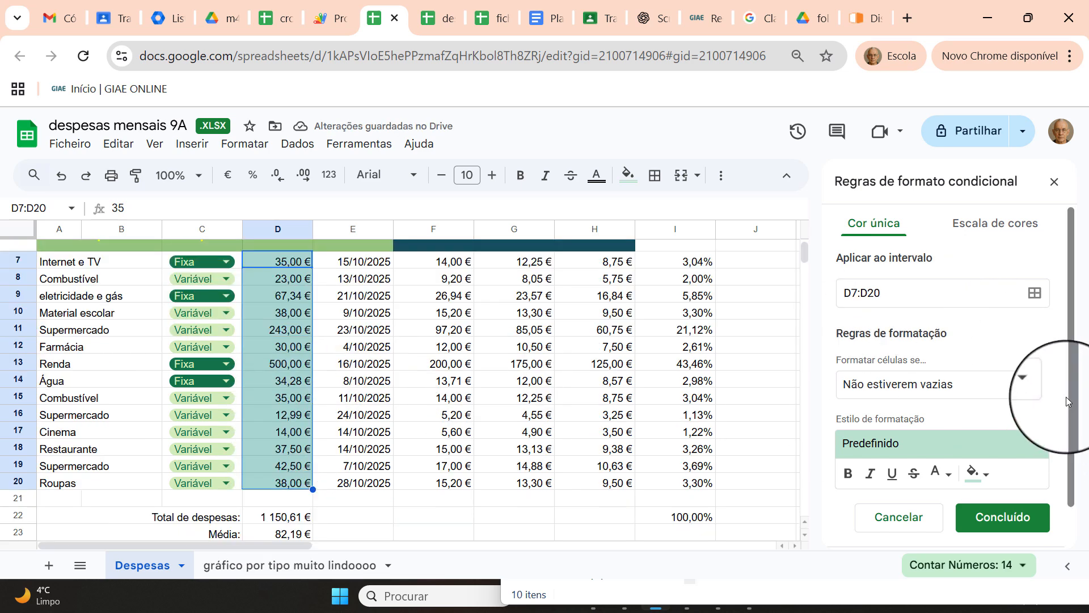
{"action": "left_click", "coordinate": [1036, 386]}
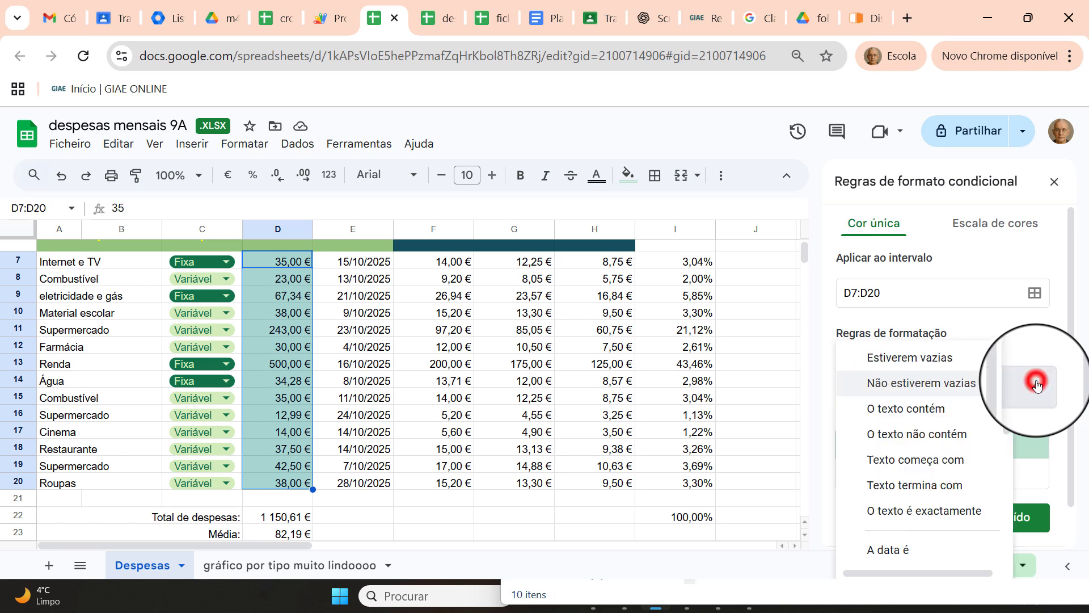
{"action": "scroll", "coordinate": [974, 461], "scroll_direction": "down", "scroll_amount": 1}
{"action": "scroll", "coordinate": [974, 461], "scroll_direction": "down", "scroll_amount": 4}
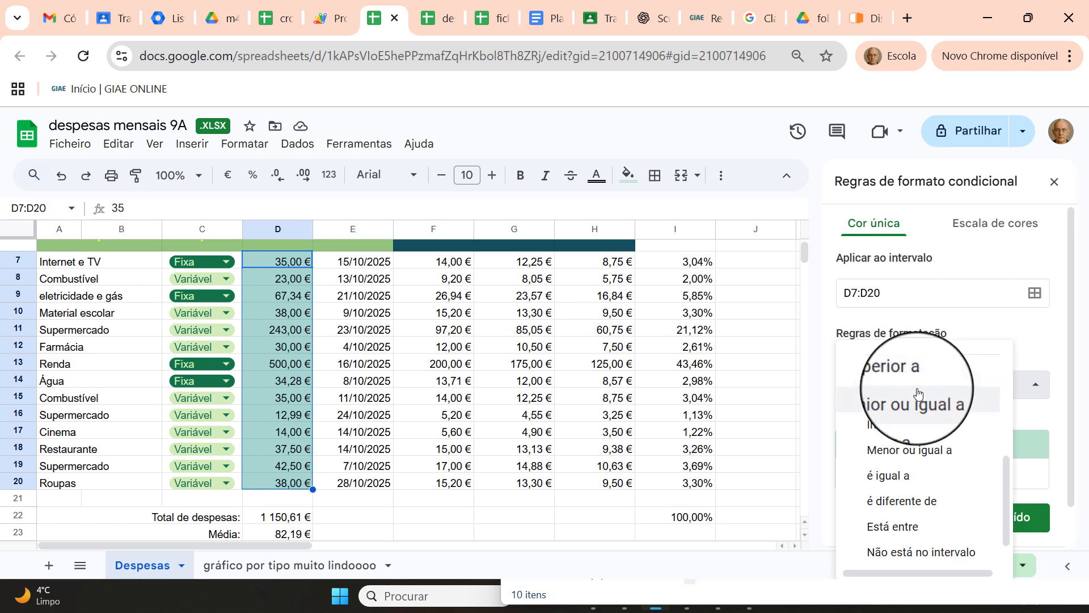
{"action": "left_click", "coordinate": [917, 371]}
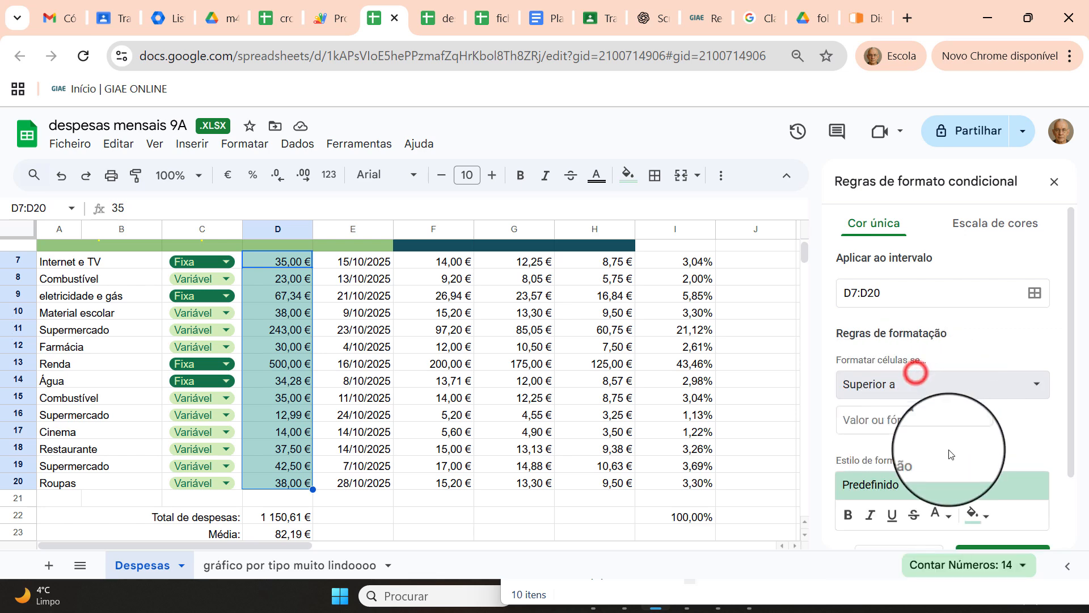
{"action": "left_click", "coordinate": [917, 421]}
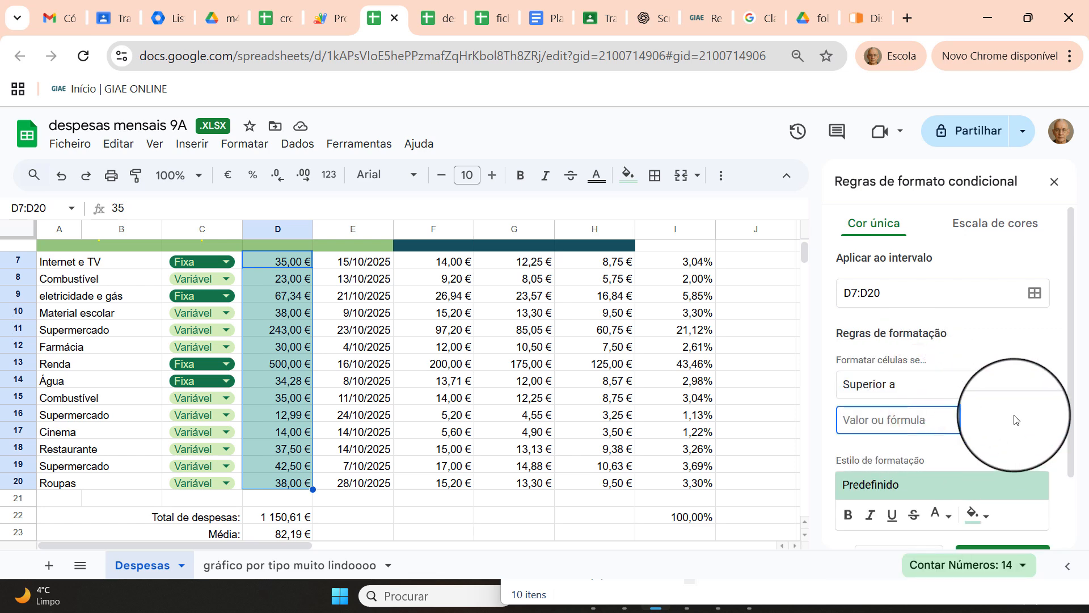
{"action": "scroll", "coordinate": [1015, 419], "scroll_direction": "down", "scroll_amount": 2}
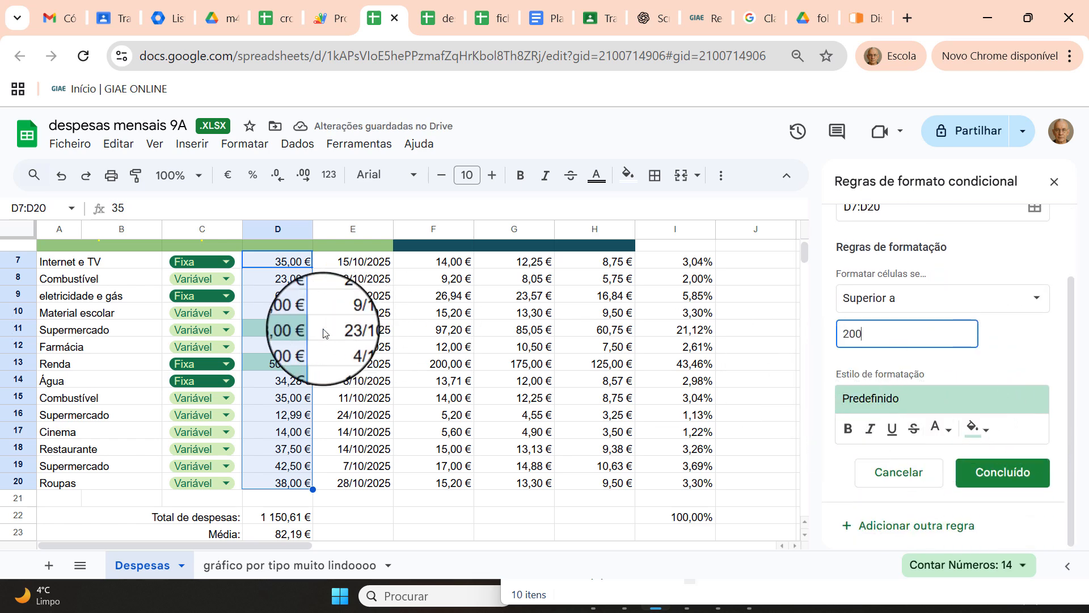
Style the rule with a red fill and bold yellow text, save it, and check the highlighted Supermercado value in D11.
{"action": "left_click", "coordinate": [988, 436]}
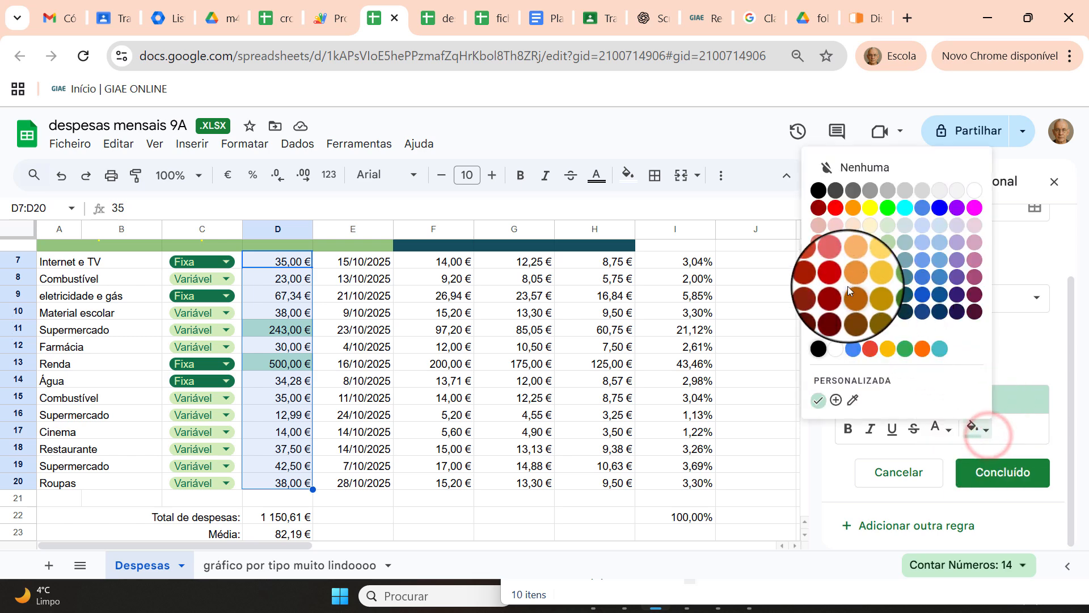
{"action": "left_click", "coordinate": [840, 213]}
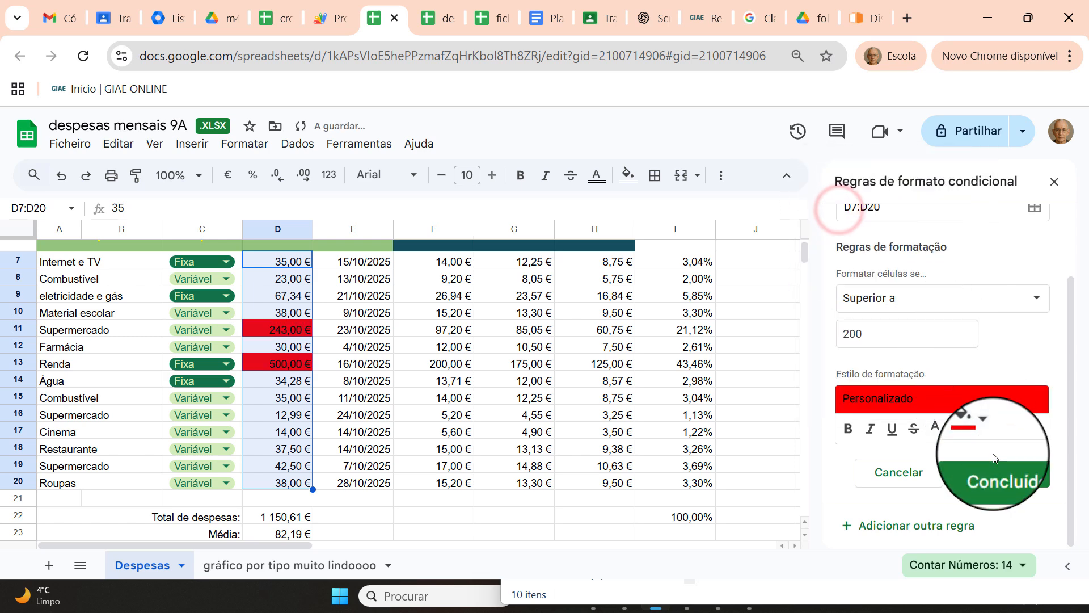
{"action": "left_click", "coordinate": [937, 435]}
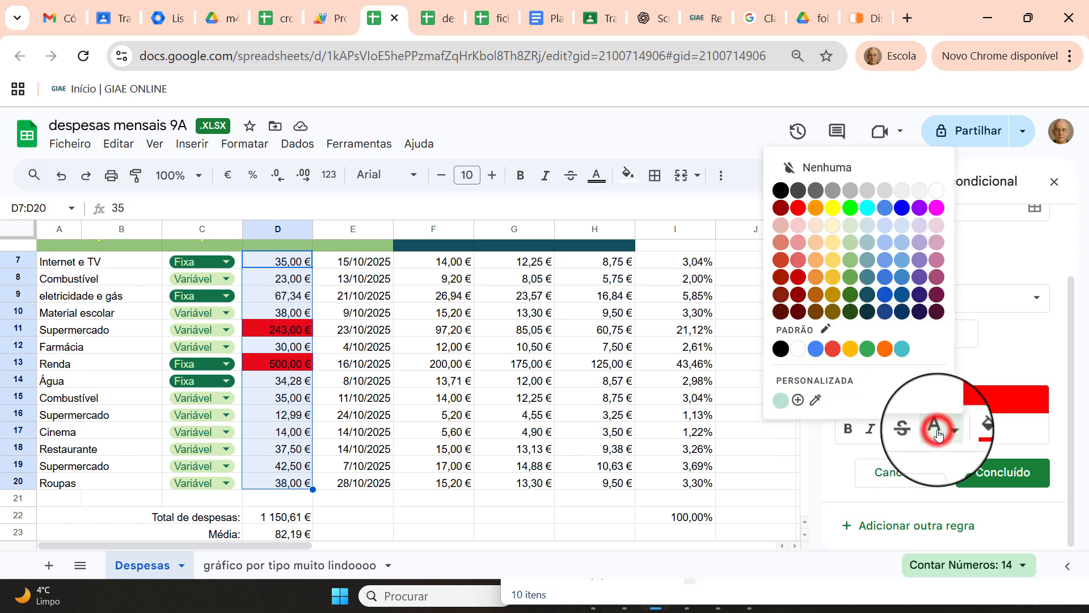
{"action": "left_click", "coordinate": [835, 211]}
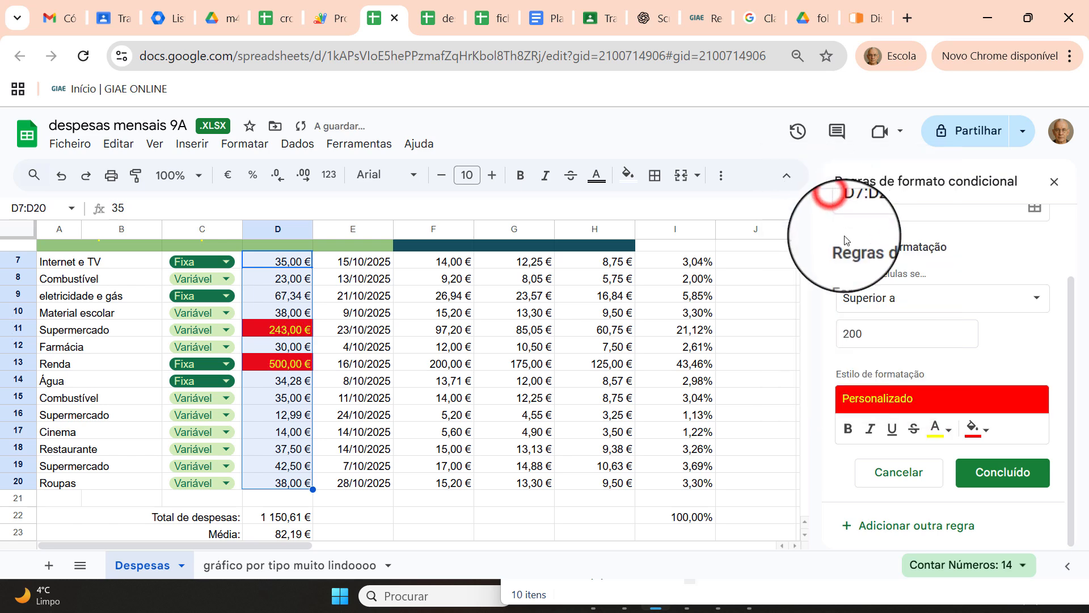
{"action": "left_click", "coordinate": [846, 429]}
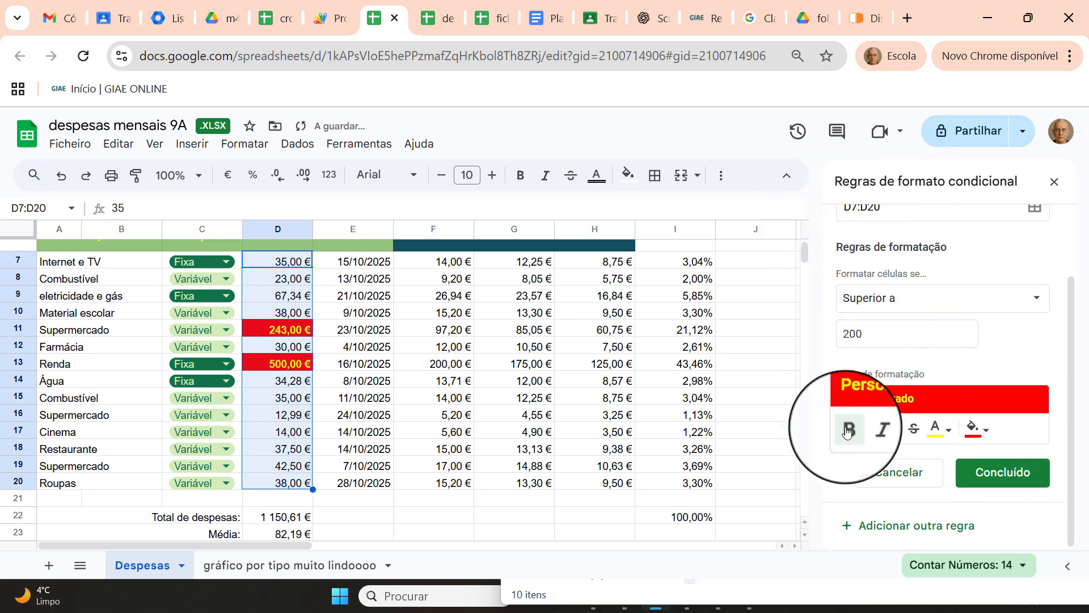
{"action": "left_click", "coordinate": [1001, 473]}
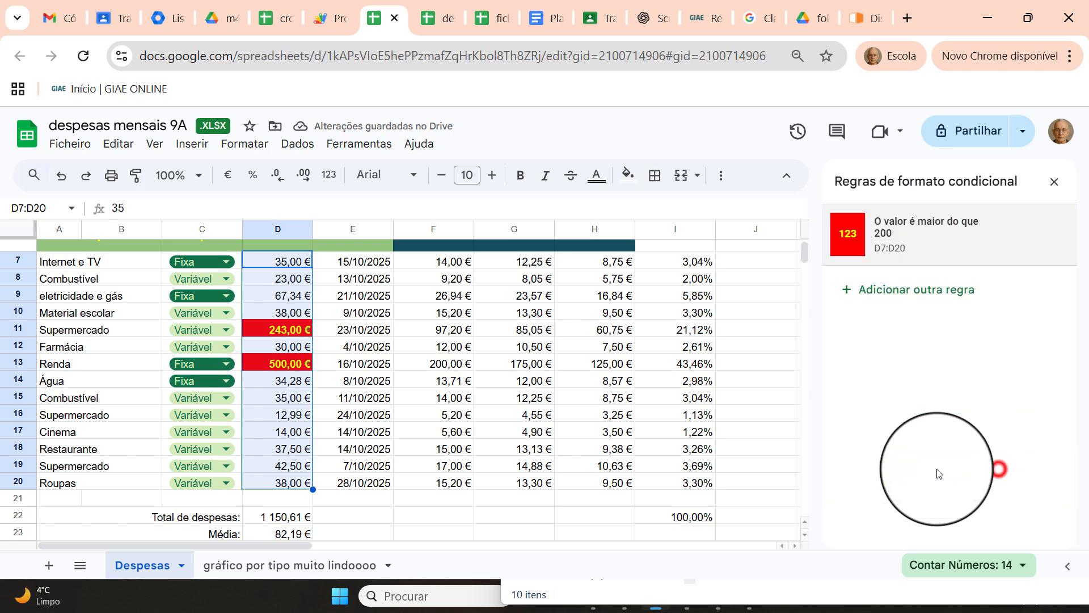
{"action": "left_click", "coordinate": [1053, 181]}
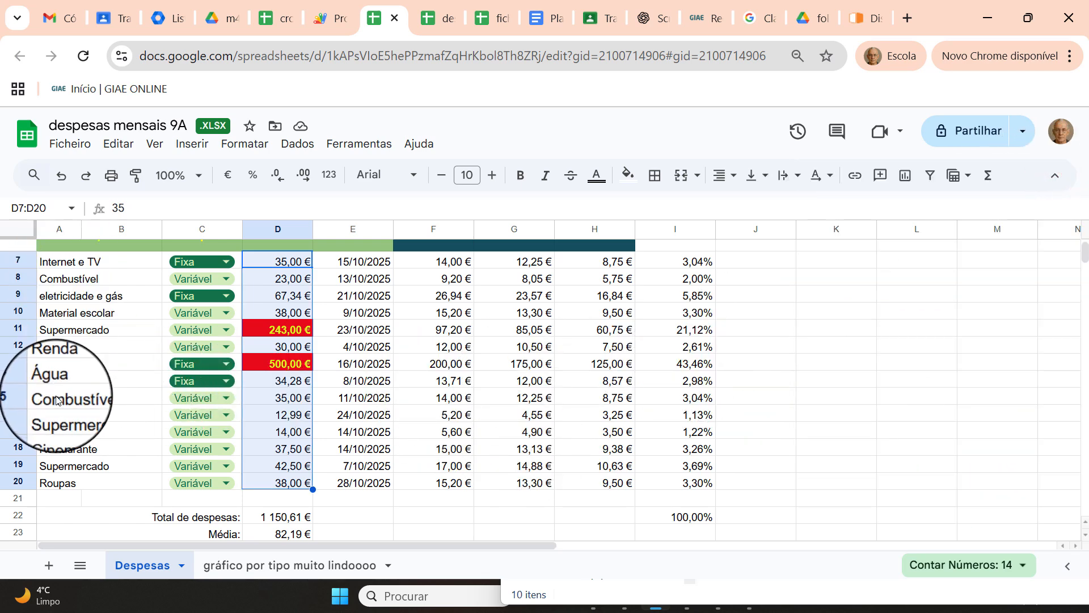
{"action": "left_click", "coordinate": [378, 338]}
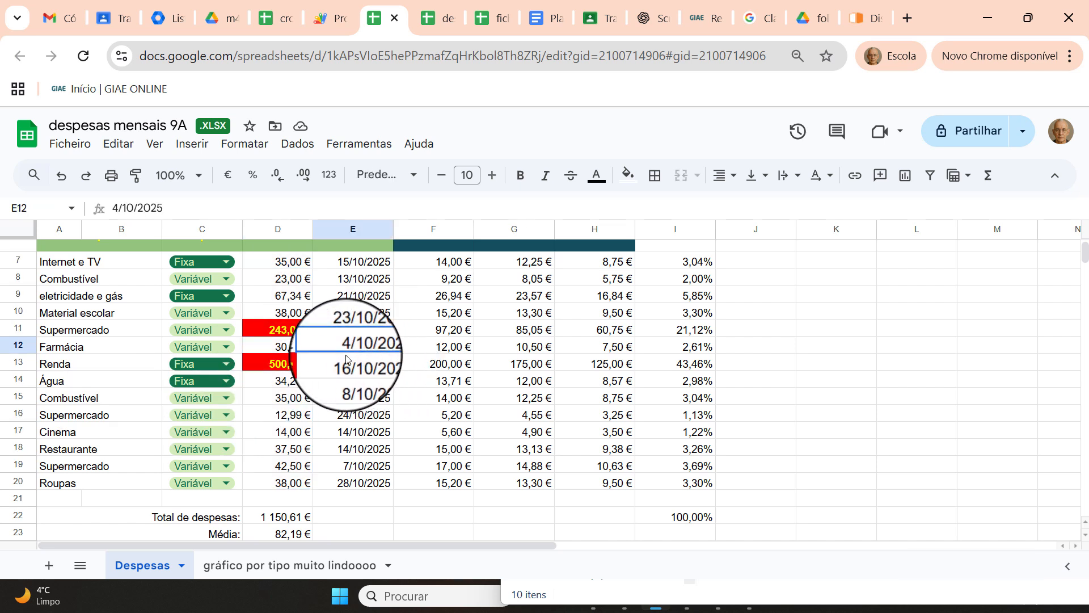
{"action": "left_click", "coordinate": [269, 333]}
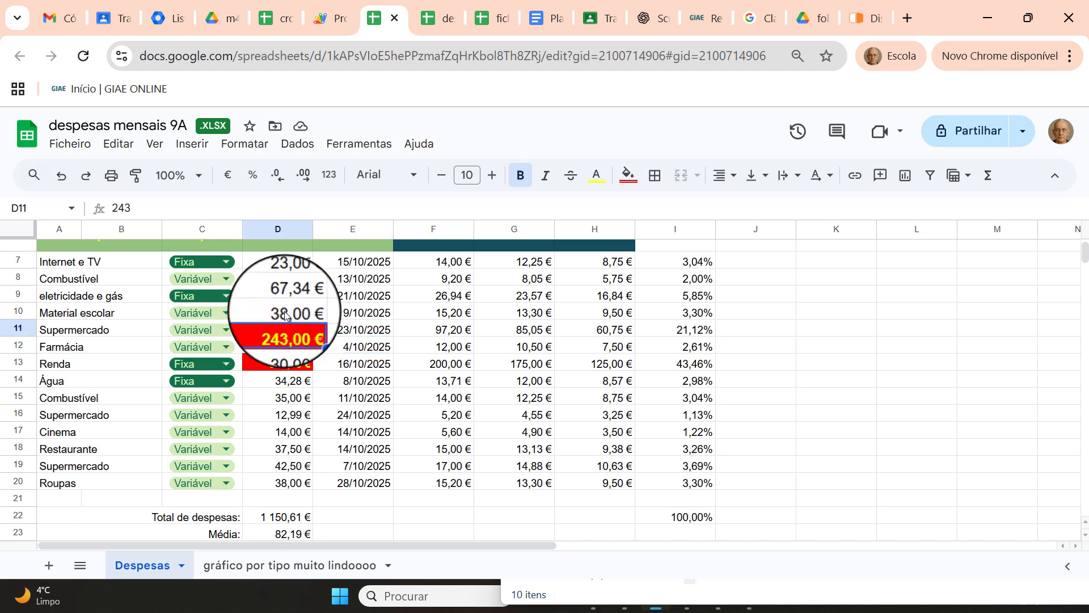
Test the conditional format by setting the Supermercado expense in D11 to 200, and undo that change.
{"action": "left_click", "coordinate": [292, 327]}
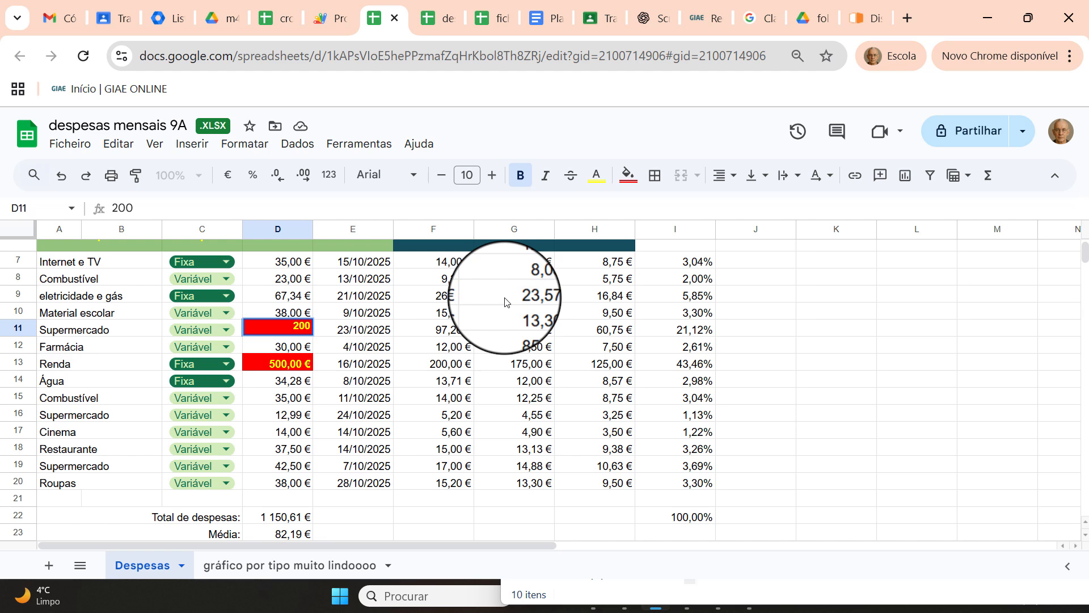
{"action": "key", "text": "Return"}
{"action": "left_click", "coordinate": [271, 331]}
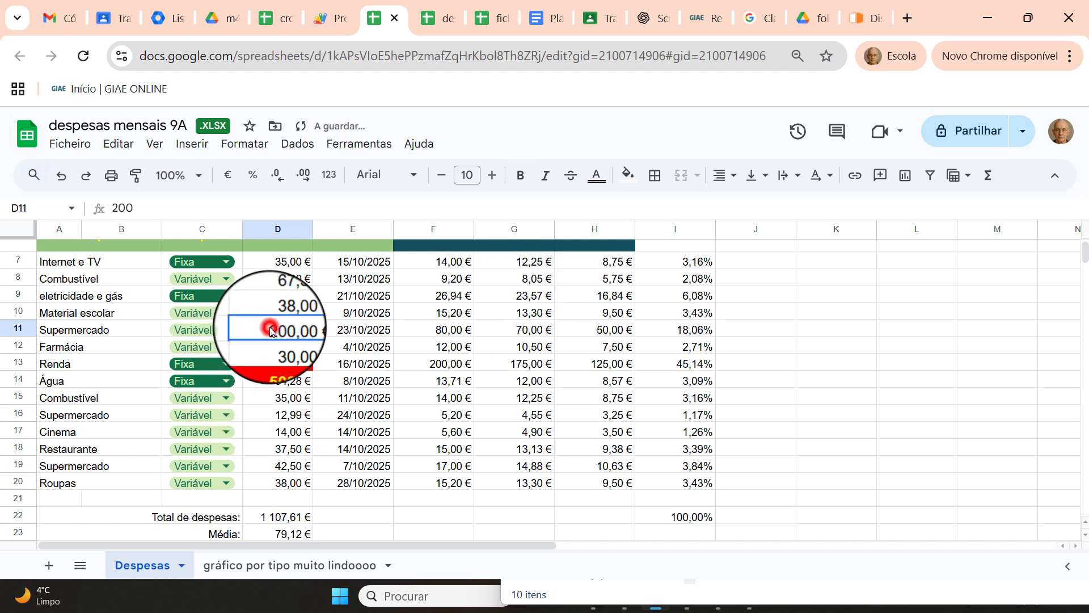
{"action": "left_click", "coordinate": [62, 175]}
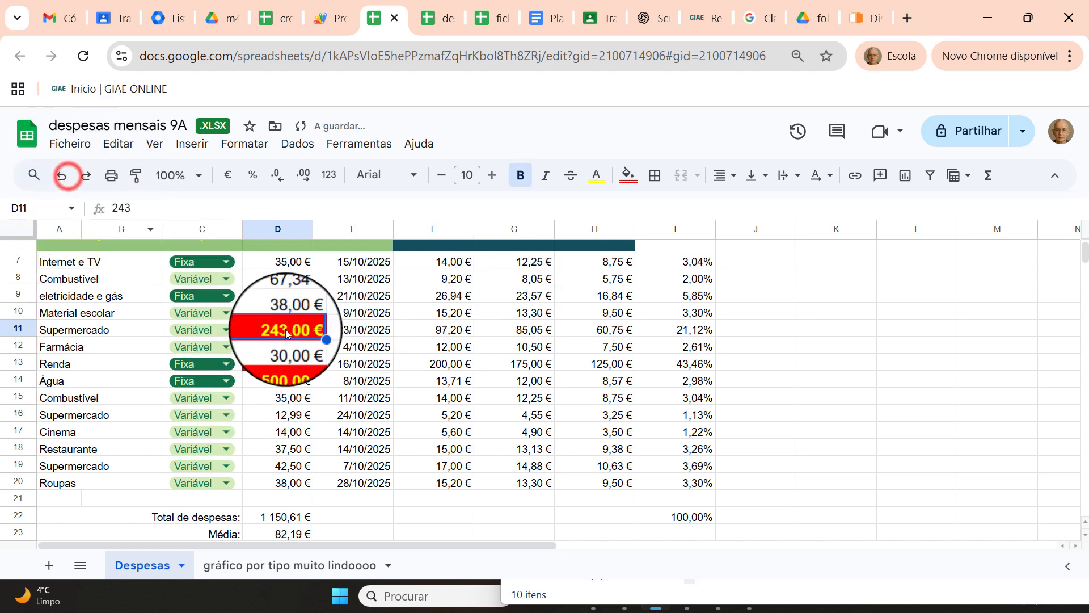
Test the highlighting rule with 251 as the Supermercado expense in D16, undo the entry, and view the summary rows below.
{"action": "left_click", "coordinate": [292, 415]}
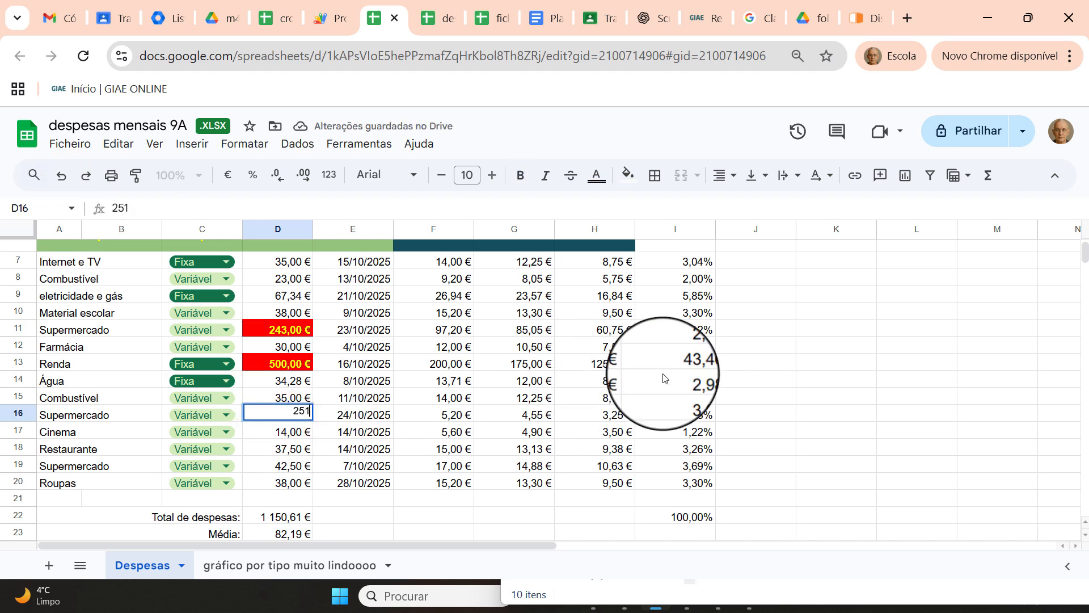
{"action": "key", "text": "Return"}
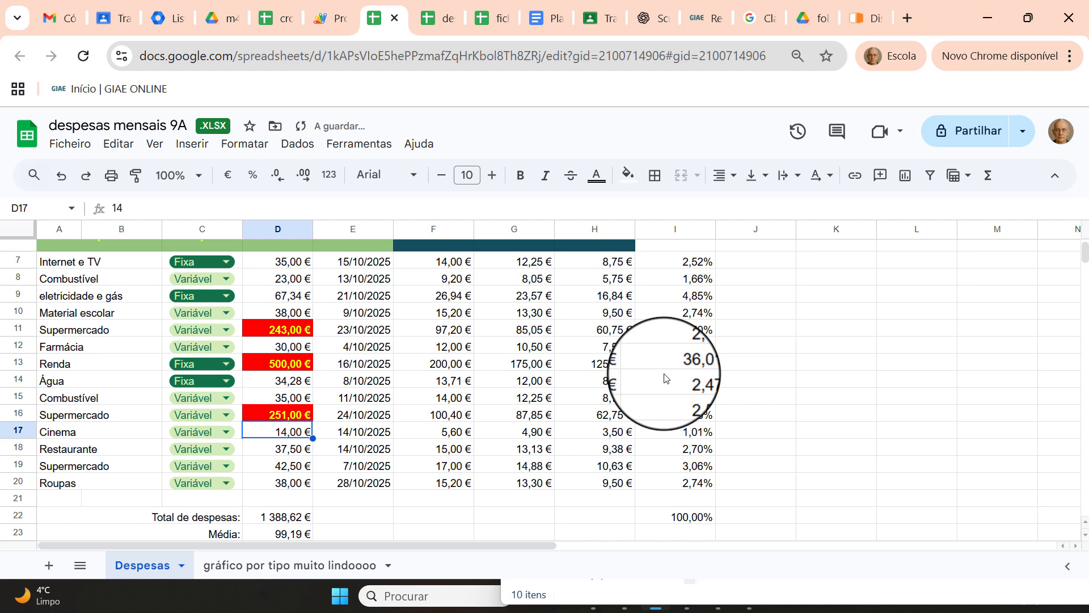
{"action": "key", "text": "ctrl+z"}
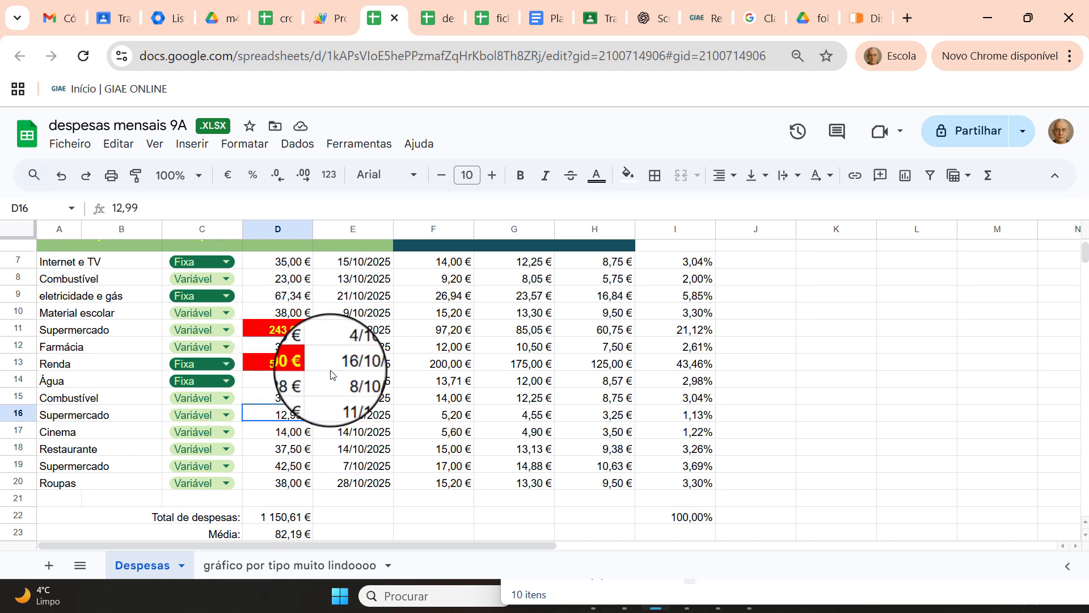
{"action": "scroll", "coordinate": [329, 379], "scroll_direction": "down", "scroll_amount": 3}
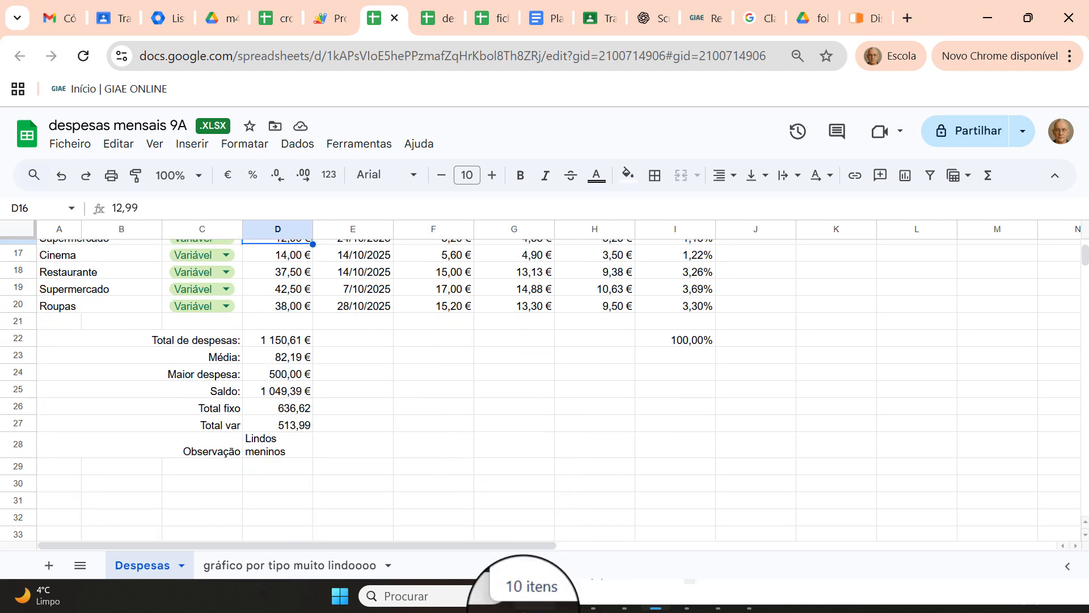